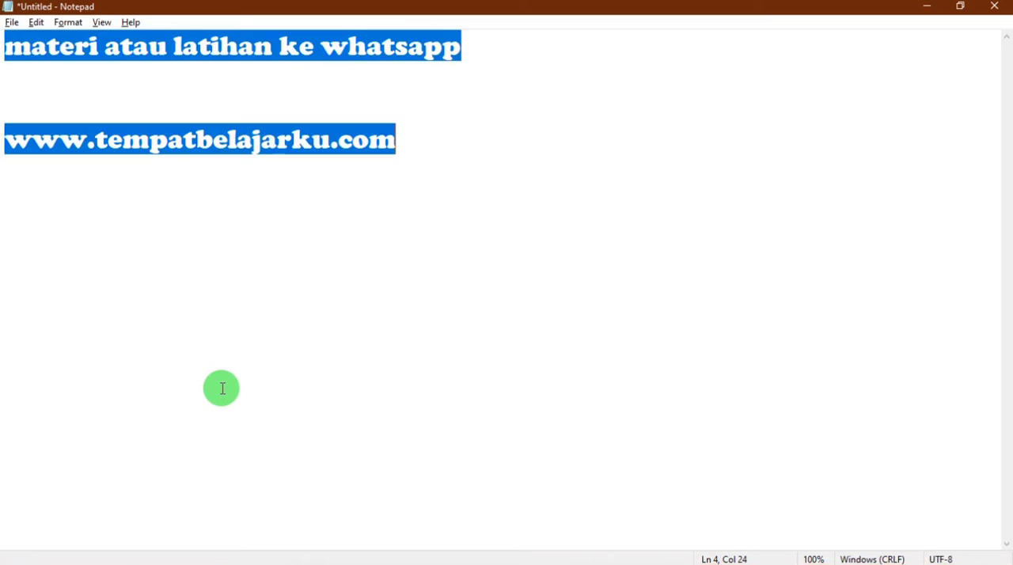
# Replace the note's text with the heading "1. Menambahkan Token pada soal kuis/ujian melalui google form"
pyautogui.write('1. Membuat')
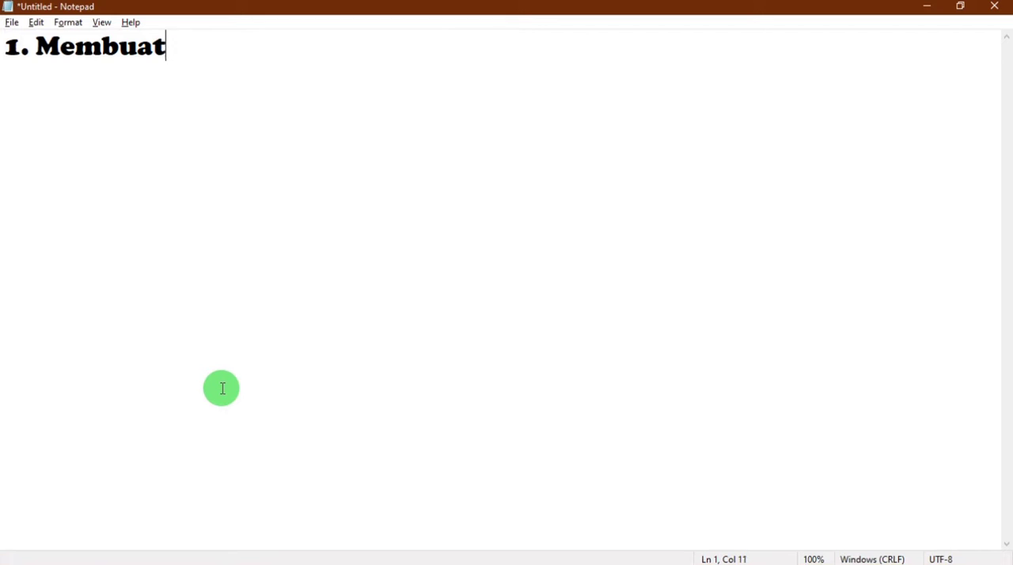
pyautogui.press('BackSpace')
pyautogui.press('BackSpace')
pyautogui.press('BackSpace')
pyautogui.press('BackSpace')
pyautogui.press('BackSpace')
pyautogui.press('BackSpace')
pyautogui.press('BackSpace')
pyautogui.write('Menambahkan T')
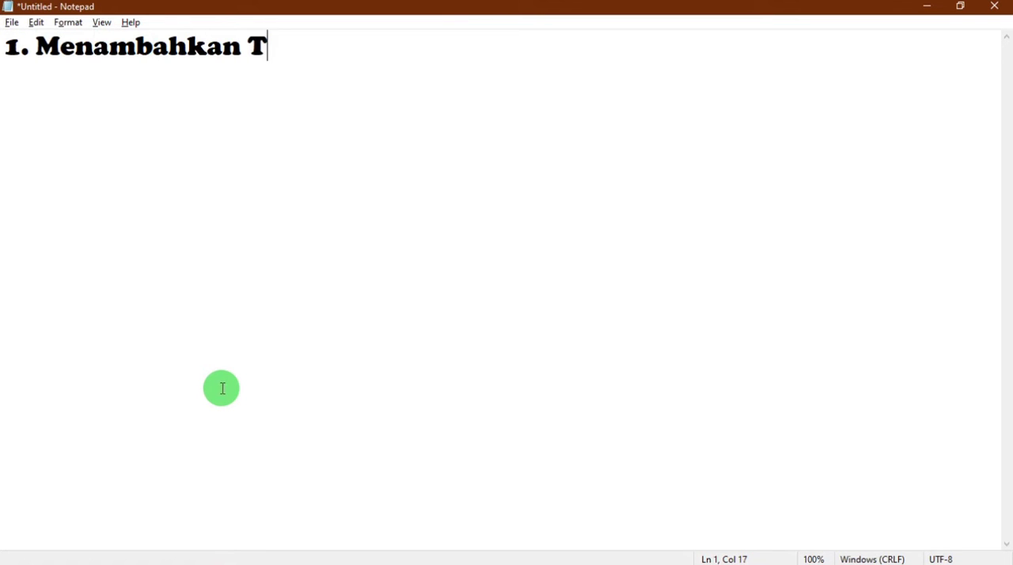
pyautogui.write('oken ')
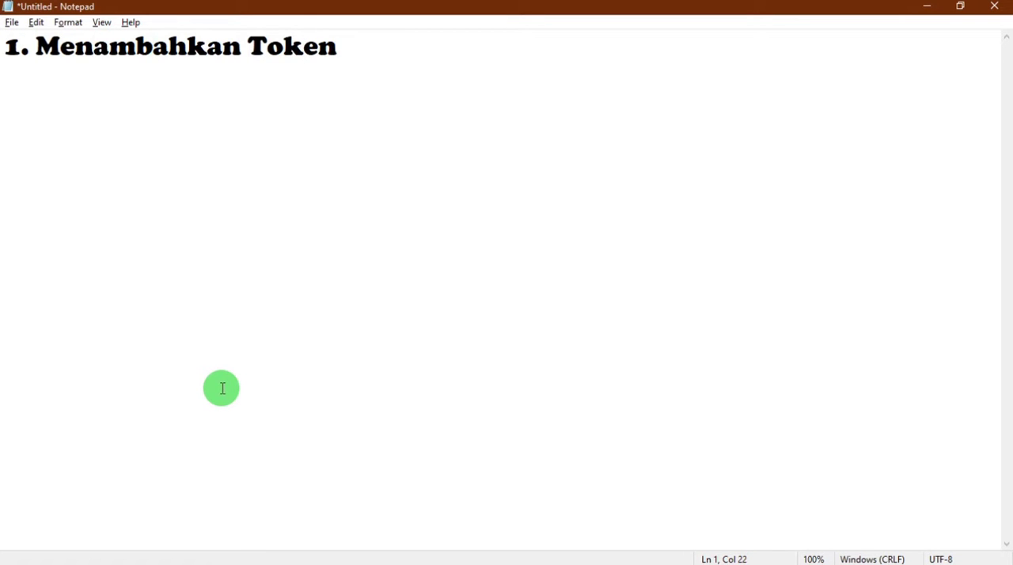
pyautogui.write('pada soal')
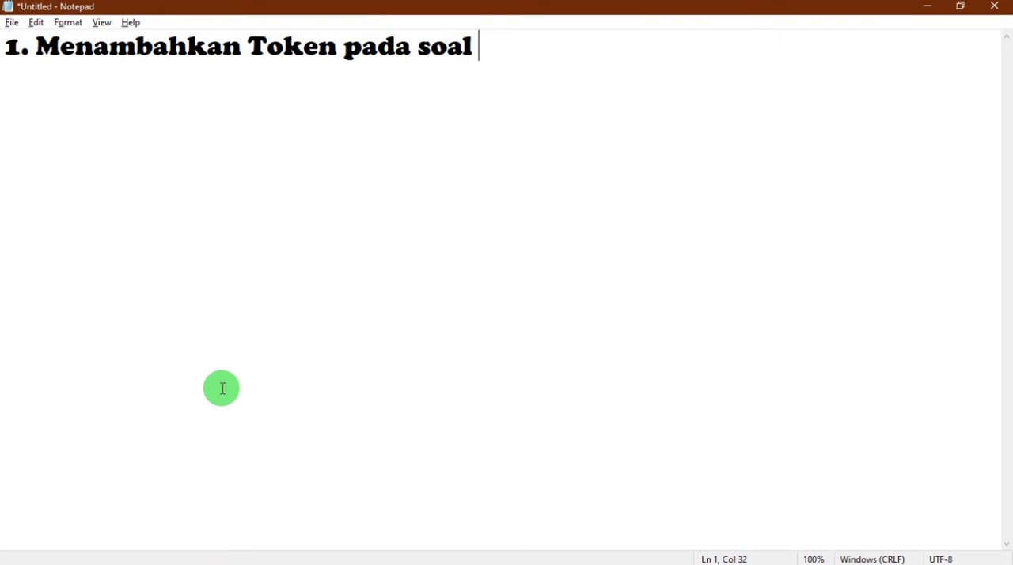
pyautogui.write(' kuis/ujian melalui google form')
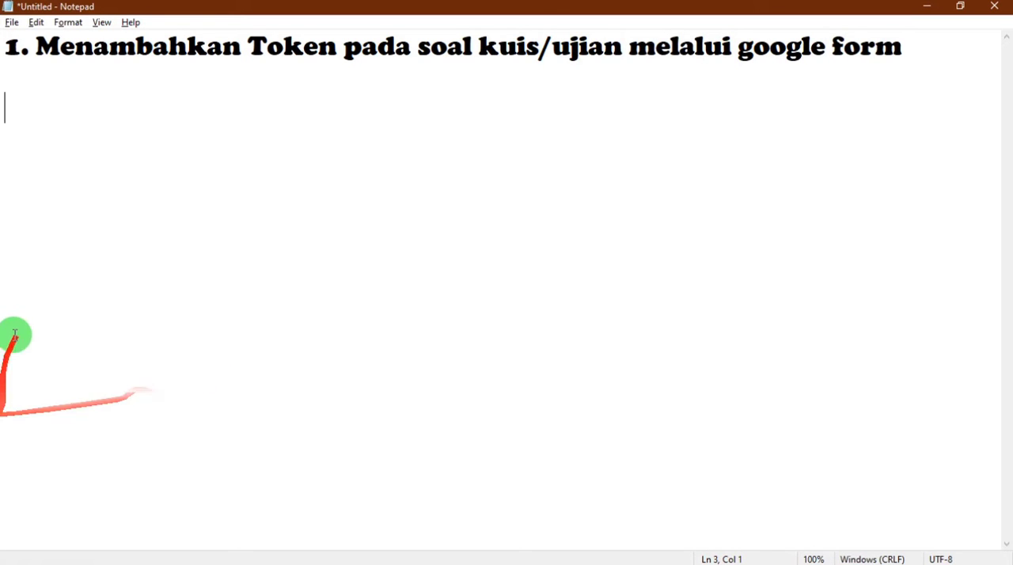
pyautogui.hotkey('alt', 'Tab')
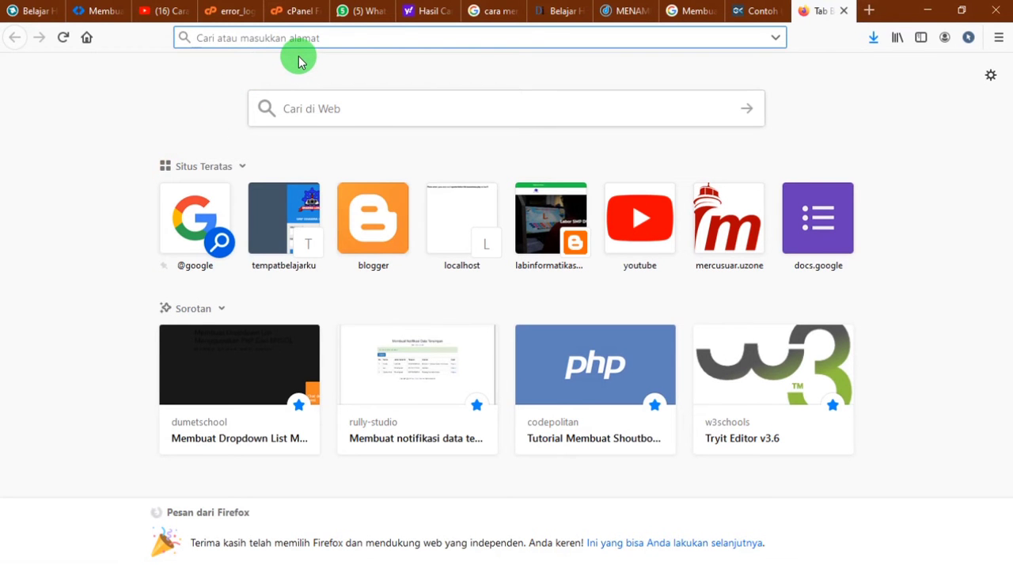
pyautogui.write('www.google.com')
pyautogui.press('BackSpace')
pyautogui.press('BackSpace')
pyautogui.press('BackSpace')
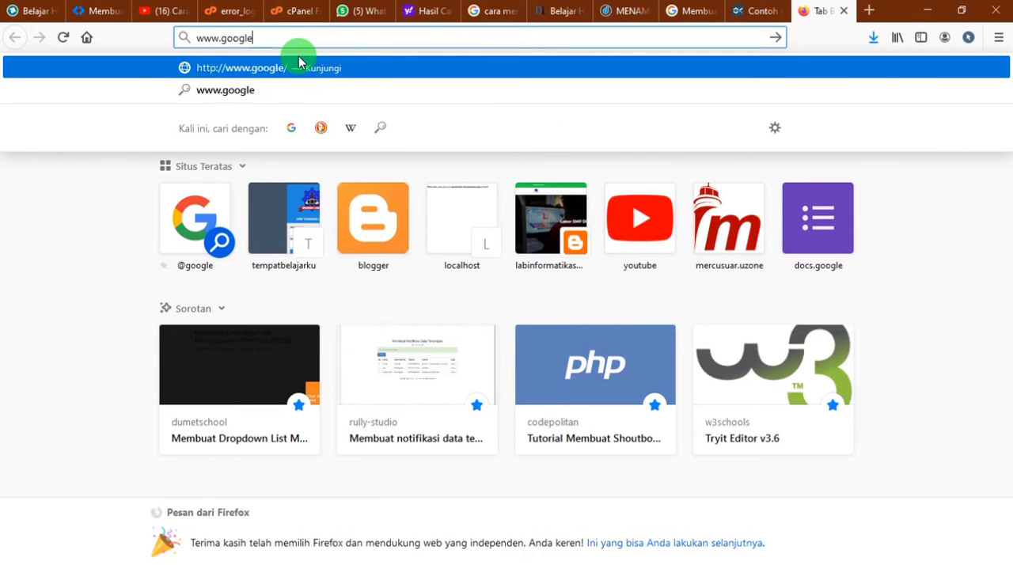
pyautogui.write('.com')
pyautogui.press('Return')
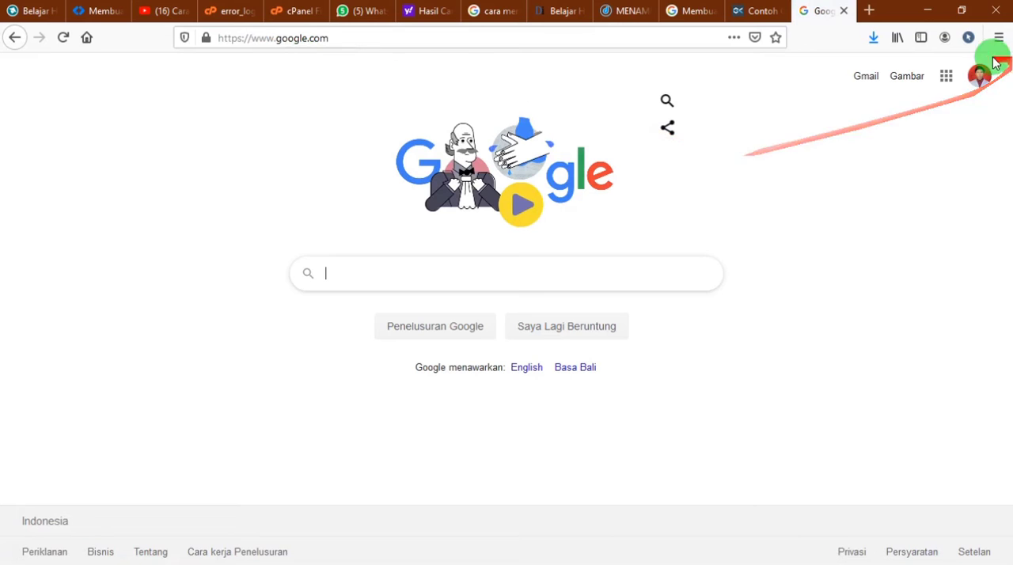
# Check which Google account is signed in and which other accounts are available
pyautogui.click(980, 76)
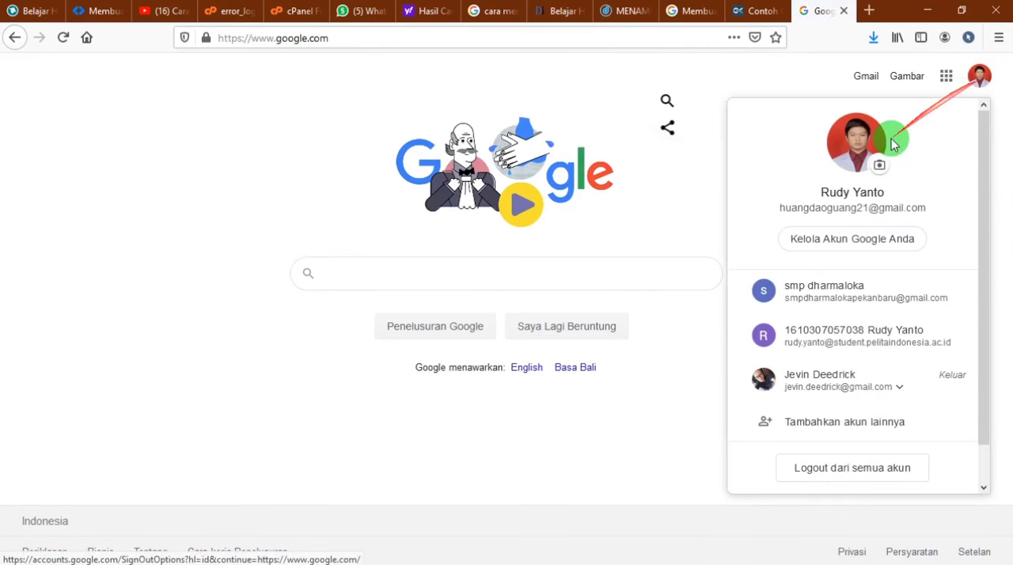
pyautogui.click(981, 76)
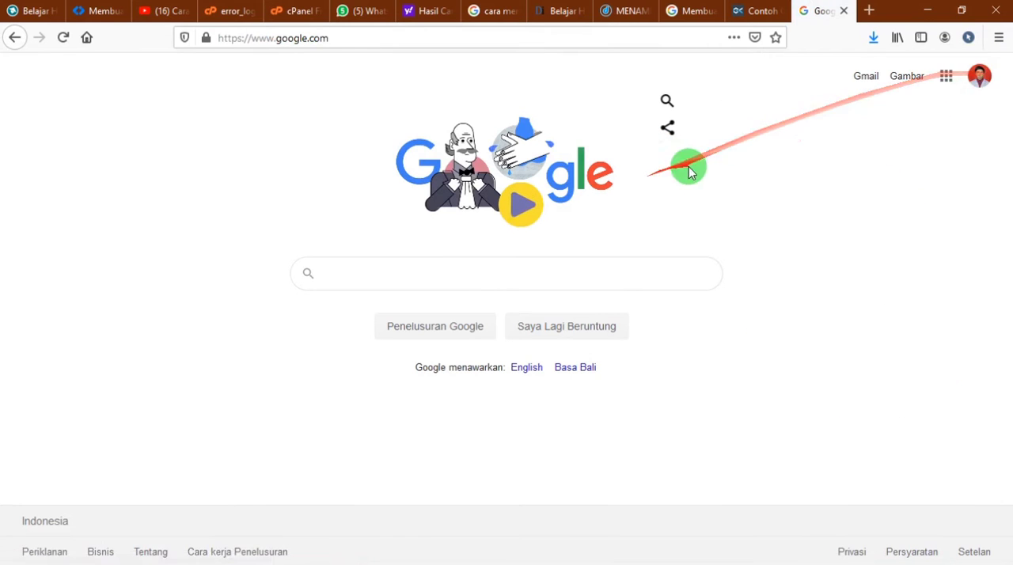
pyautogui.click(974, 84)
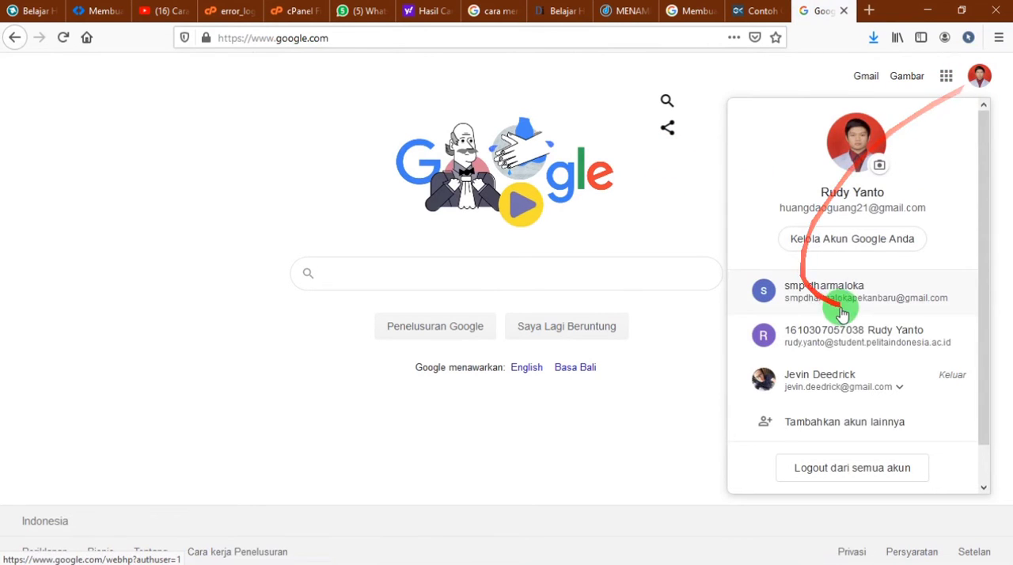
pyautogui.click(673, 505)
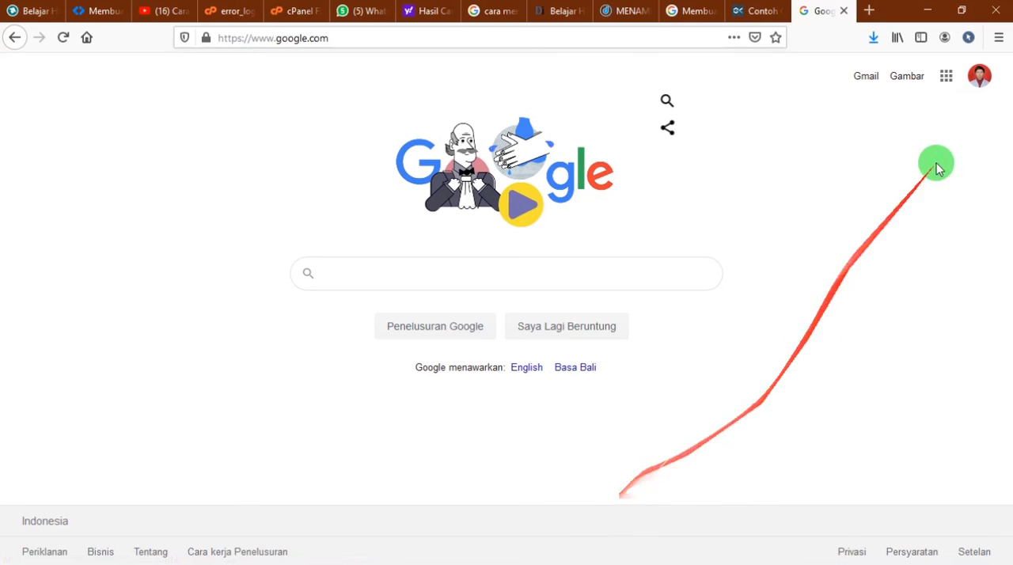
# Open Google Docs (Dokumen) from the Google apps and go on to Google Forms (Formulir)
pyautogui.click(948, 83)
pyautogui.scroll(-5, 839, 221)
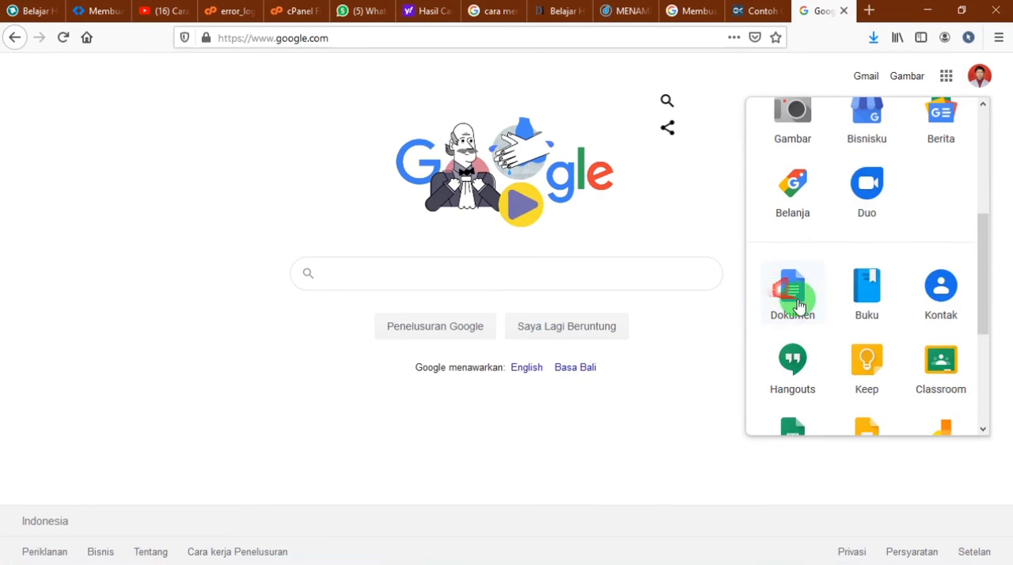
pyautogui.click(788, 301)
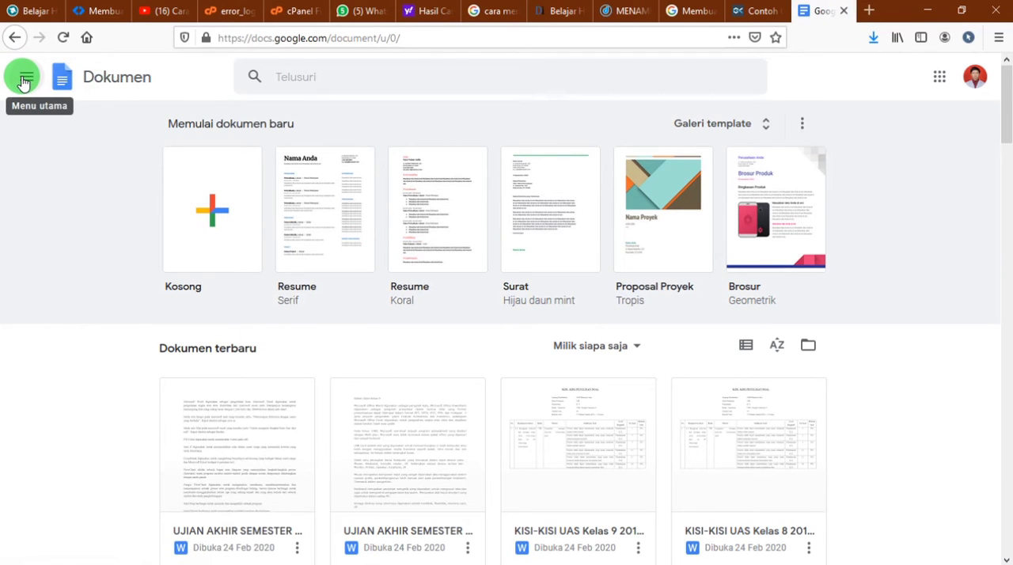
pyautogui.click(23, 82)
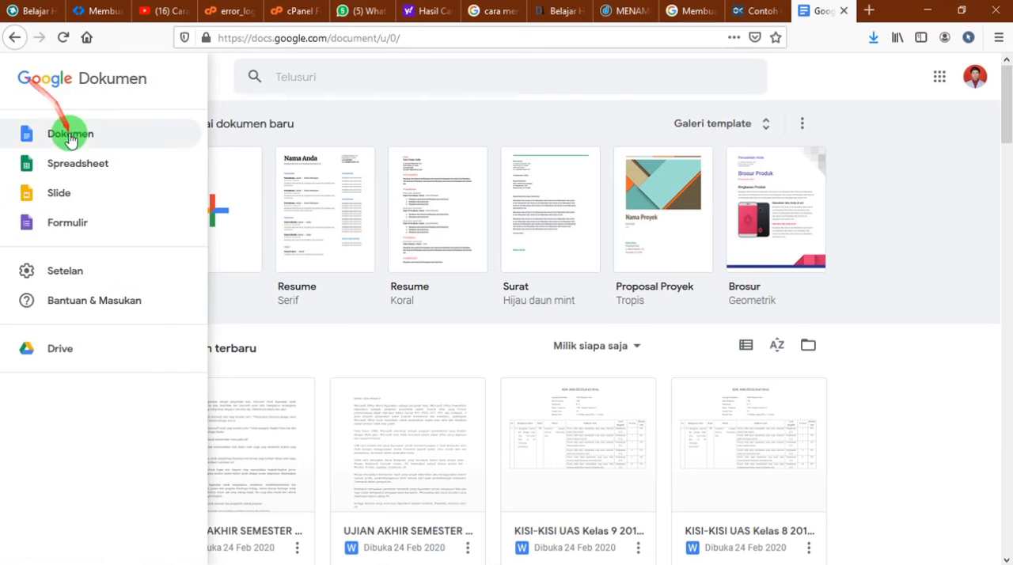
pyautogui.click(59, 228)
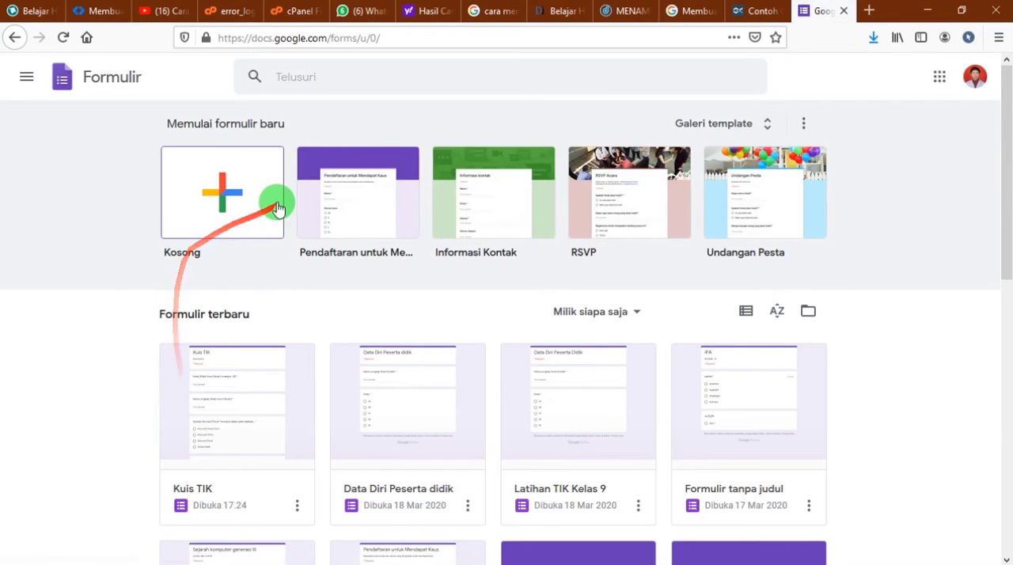
# Create a new blank form (Kosong)
pyautogui.click(208, 207)
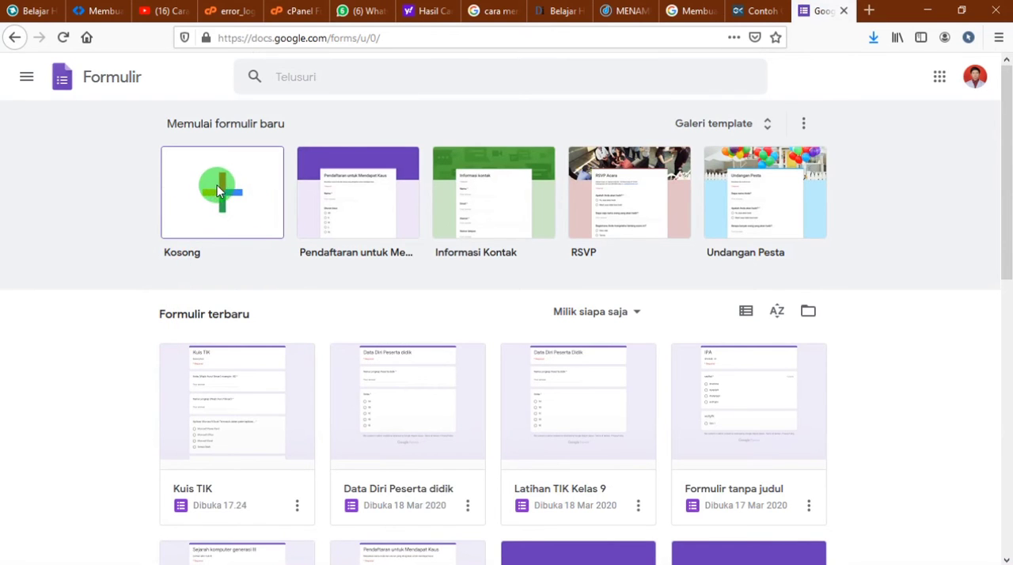
pyautogui.click(221, 196)
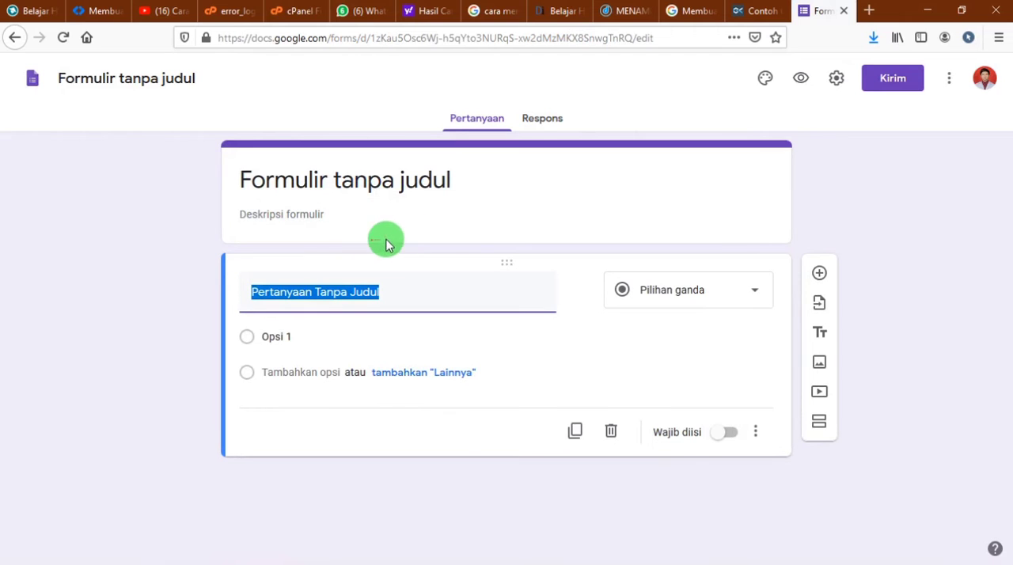
pyautogui.click(873, 227)
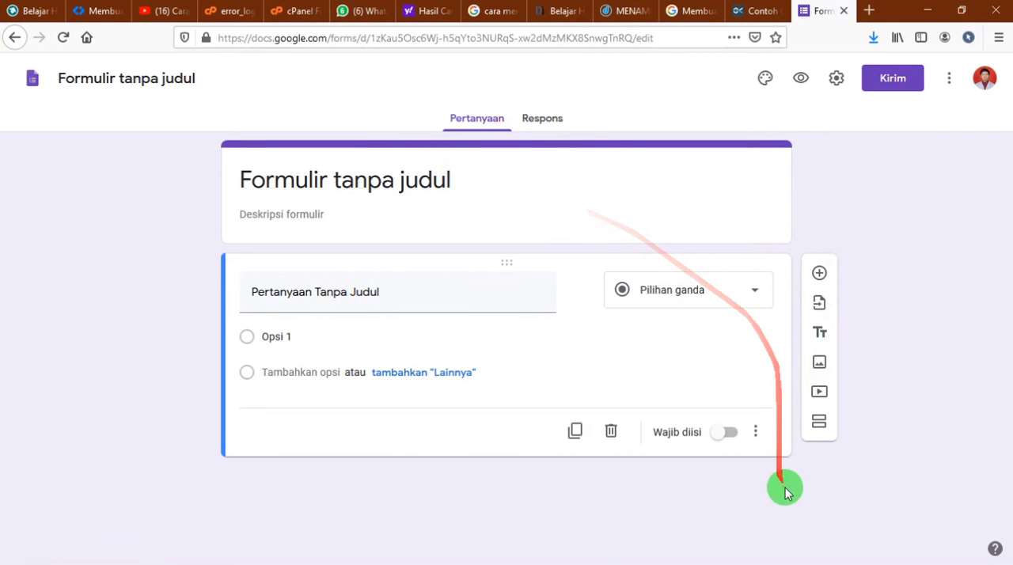
# Switch to Notepad and add the line "Bagian 1 - TOKEN" below the heading
pyautogui.moveTo(181, 559)
pyautogui.click(229, 555)
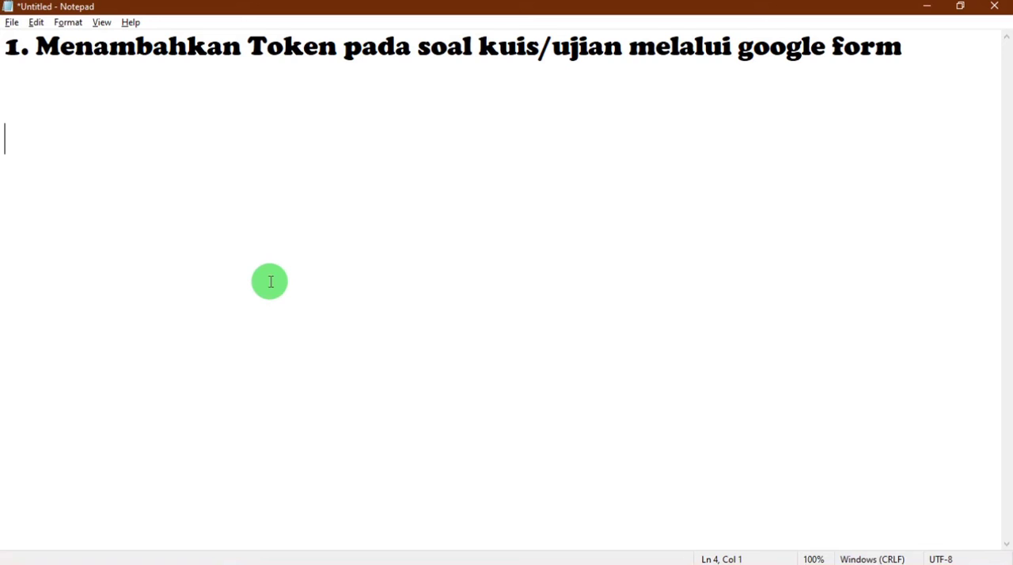
pyautogui.write('Ba')
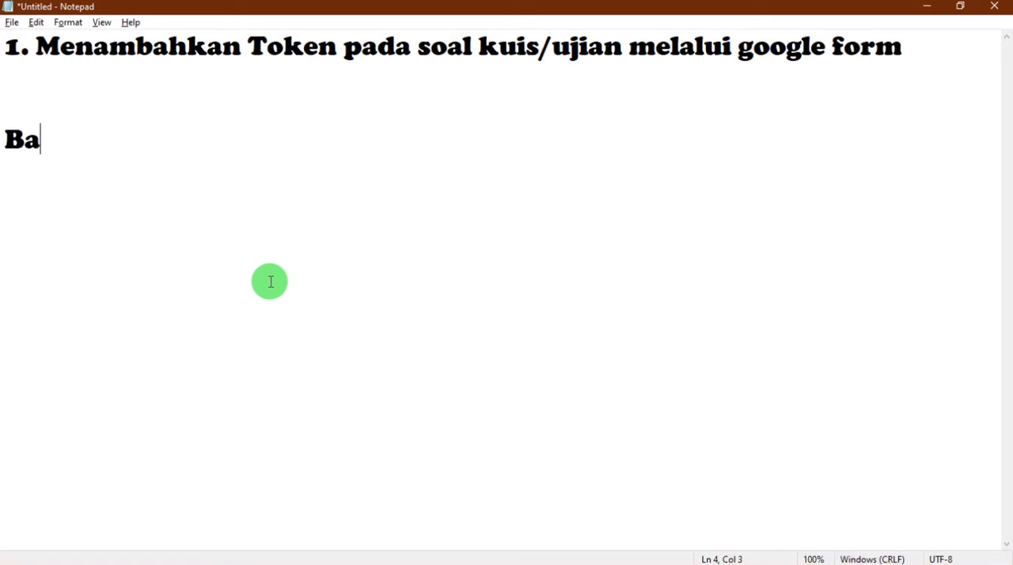
pyautogui.write('gian 1 - TO')
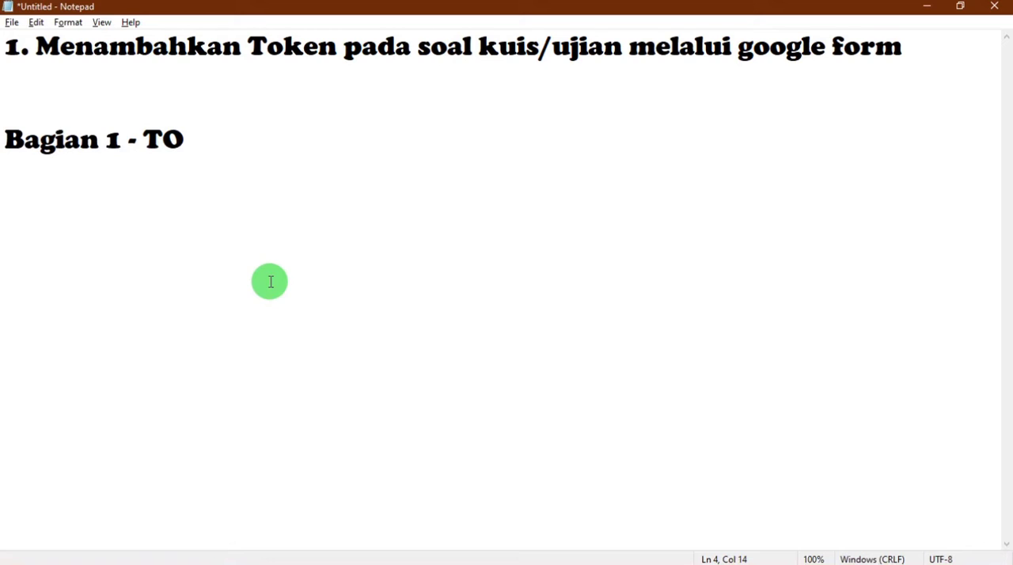
pyautogui.write('KOE')
pyautogui.press('BackSpace')
pyautogui.press('BackSpace')
pyautogui.write('EN')
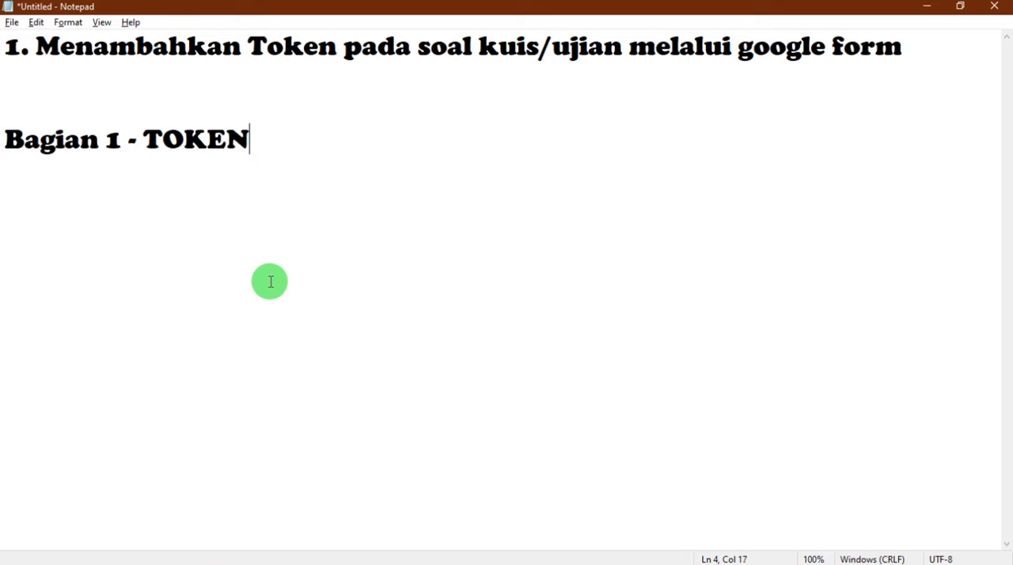
pyautogui.write('Bagian 2')
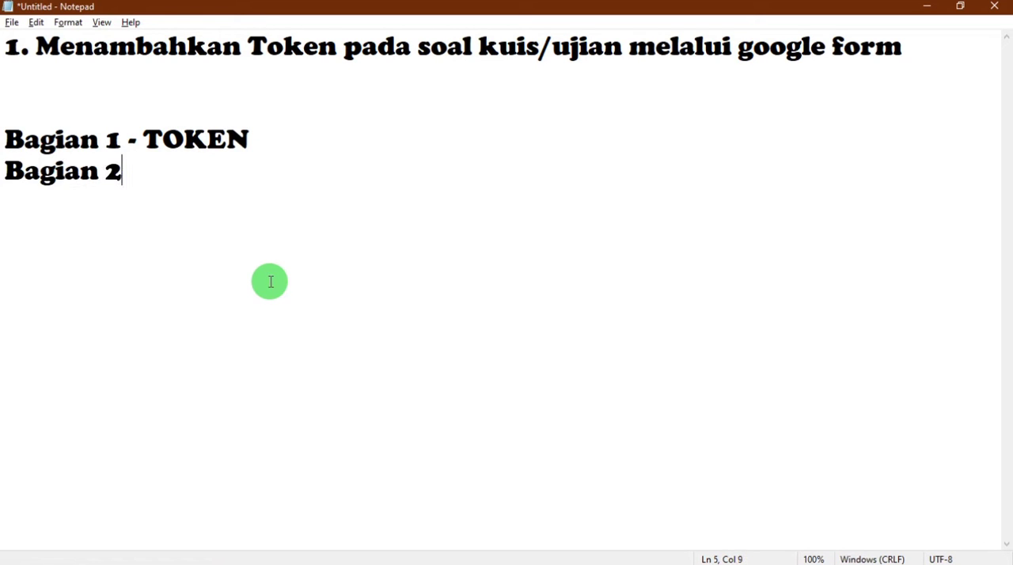
pyautogui.write(' - D')
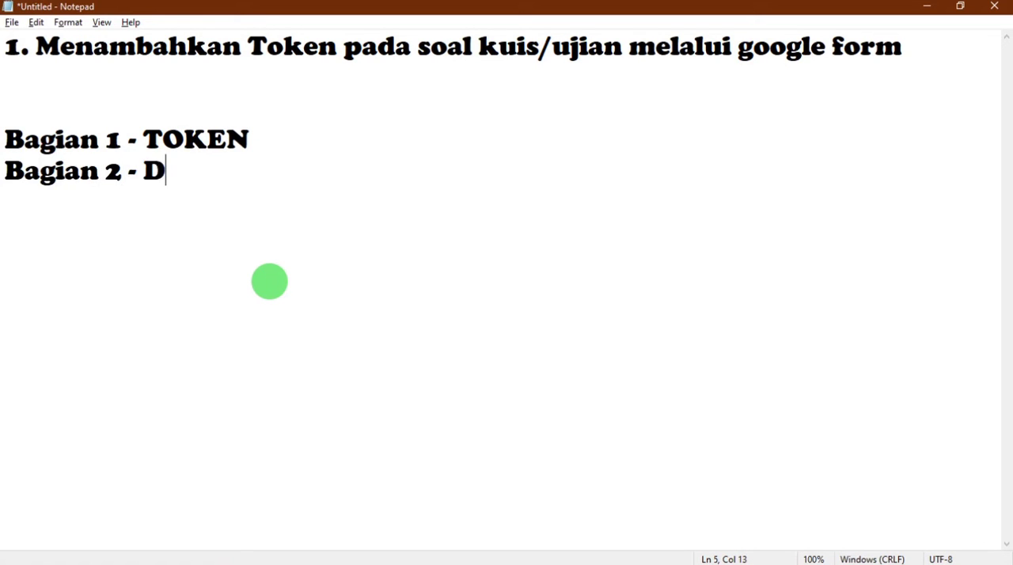
pyautogui.write('tata DIRI')
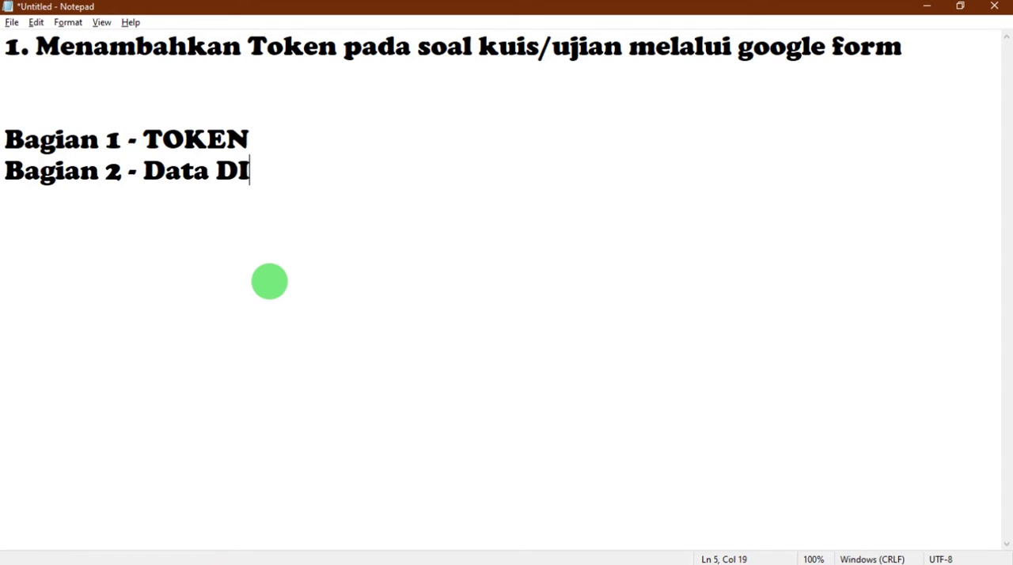
# Add the line "Bagian 2 - Data Diri Peserta didik" to the note
pyautogui.press('BackSpace')
pyautogui.press('BackSpace')
pyautogui.press('BackSpace')
pyautogui.press('BackSpace')
pyautogui.write('iri PEsserta didik')
pyautogui.press('Return')
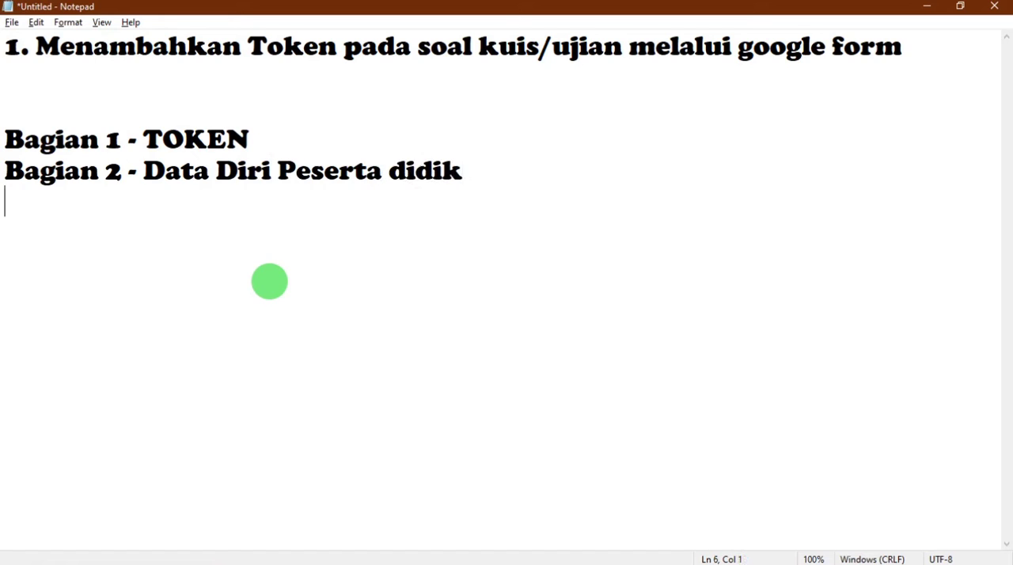
# Add the line "Bagian 3 - Soal - Soal Pilihan ganda" to the note
pyautogui.write('Bagisn')
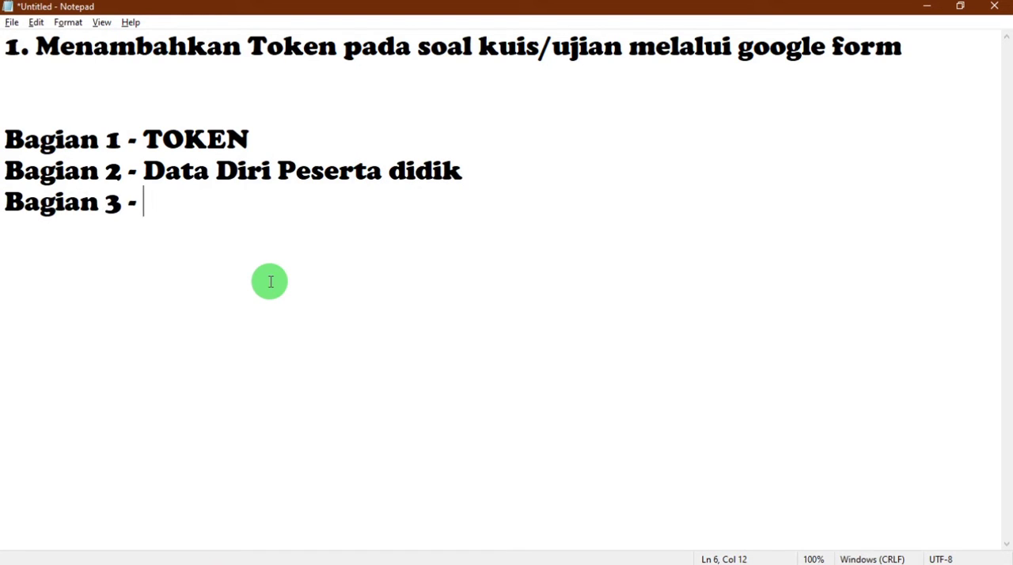
pyautogui.write(' 3 - Soa')
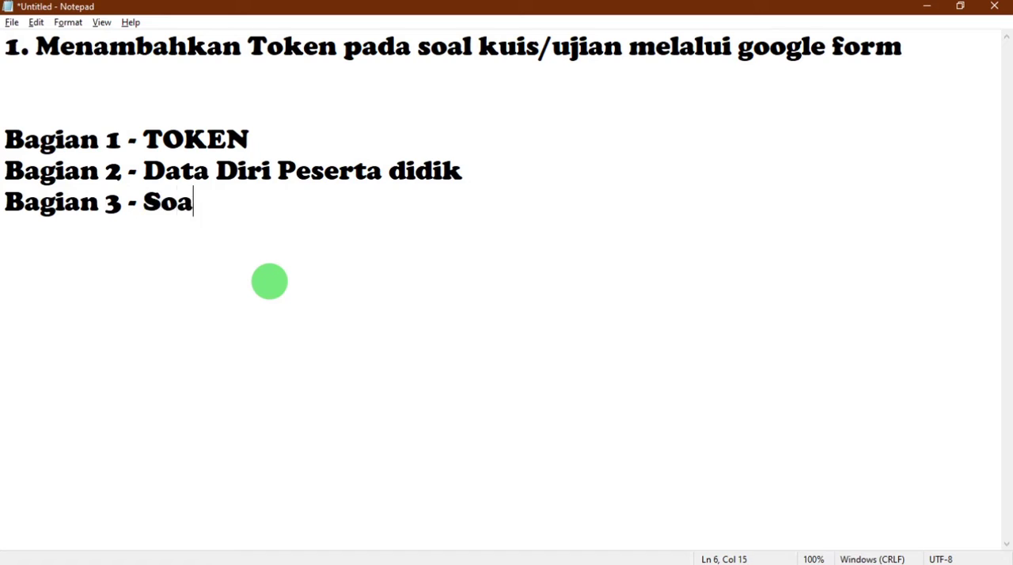
pyautogui.write('l - S')
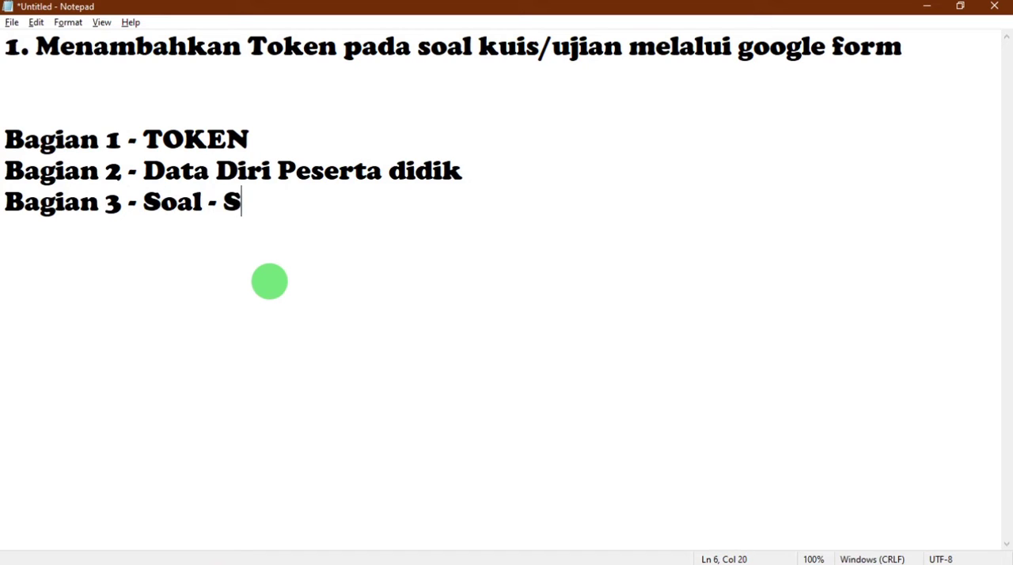
pyautogui.write('oal Pilganda')
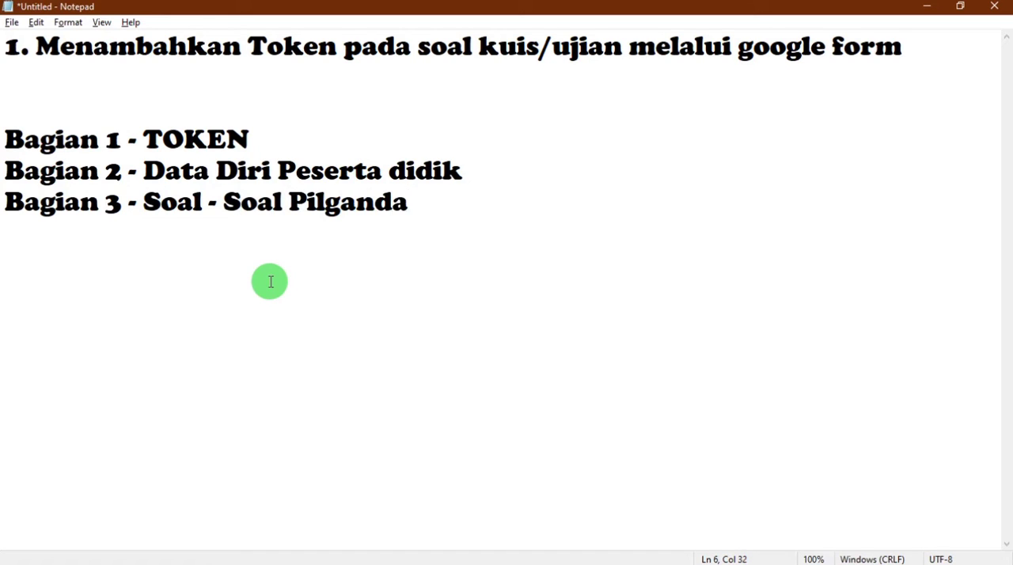
pyautogui.click(329, 203)
pyautogui.write('ihan')
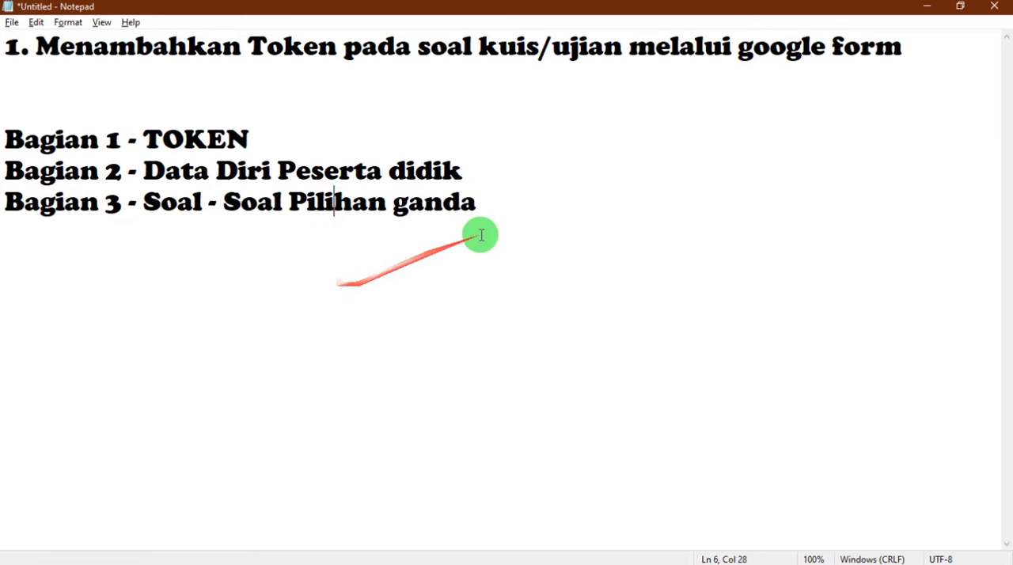
# Select the line "Bagian 1 - TOKEN" in the note and switch back to the form in Firefox
pyautogui.click(267, 139)
pyautogui.moveTo(267, 139); pyautogui.dragTo(50, 153)
pyautogui.hotkey('alt', 'Tab')
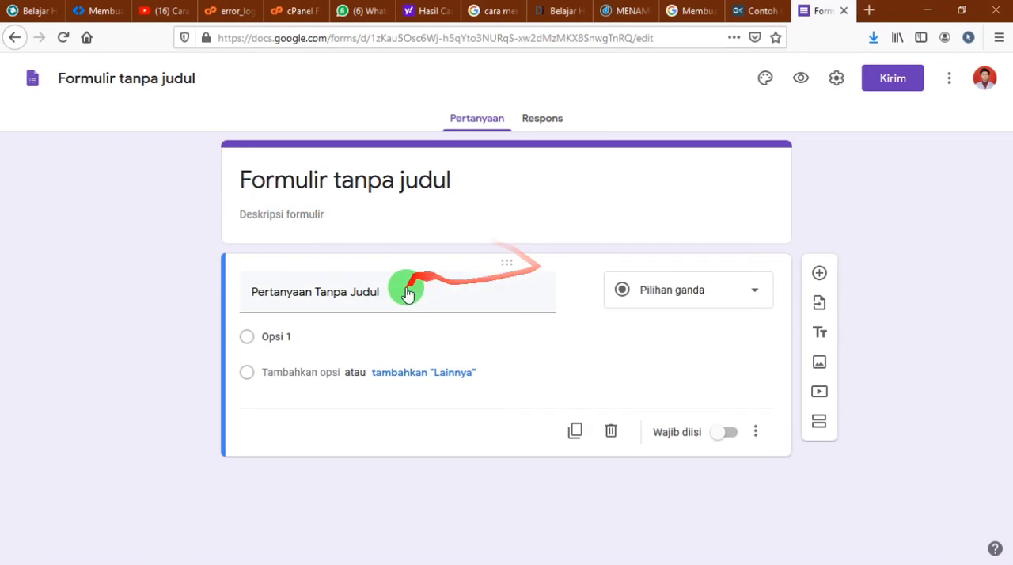
pyautogui.click(373, 215)
pyautogui.click(475, 185)
pyautogui.click(490, 187)
pyautogui.moveTo(501, 180); pyautogui.dragTo(215, 158)
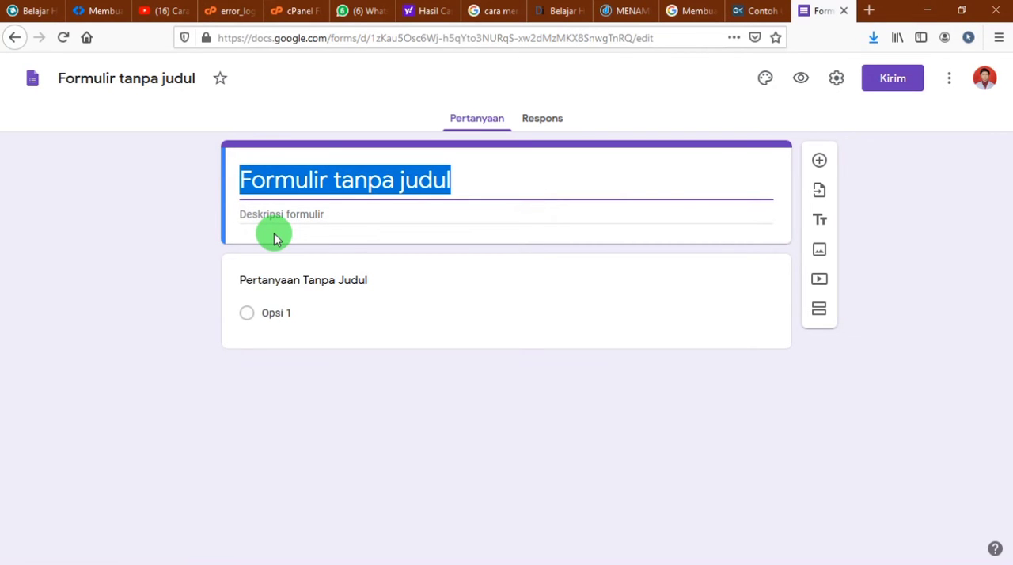
# Switch to Notepad, insert the line "Bagian 1 - Judul" above the TOKEN line and renumber the sections below it as 2, 3 and 4
pyautogui.hotkey('alt', 'Tab')
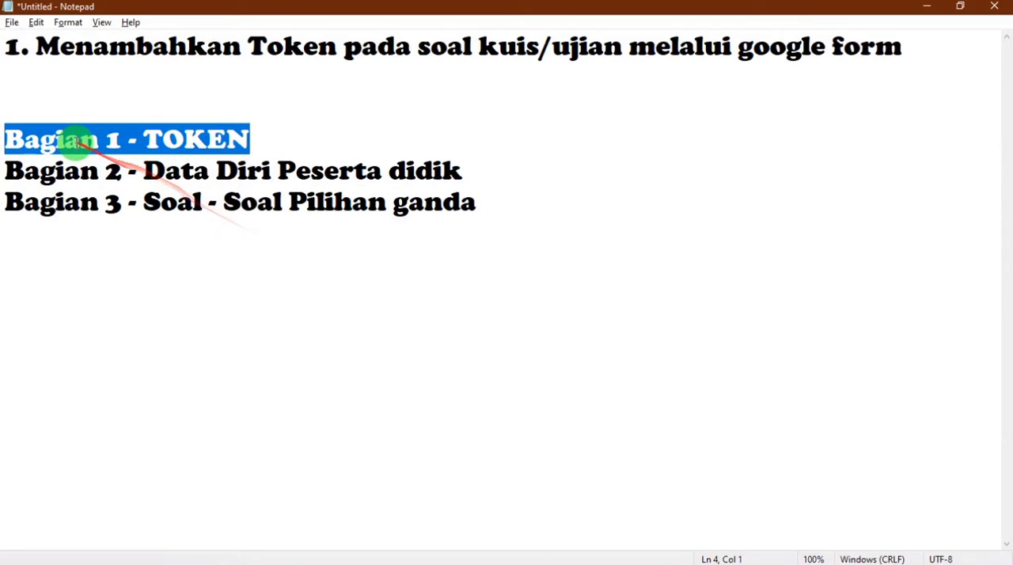
pyautogui.click(55, 136)
pyautogui.click(5, 138)
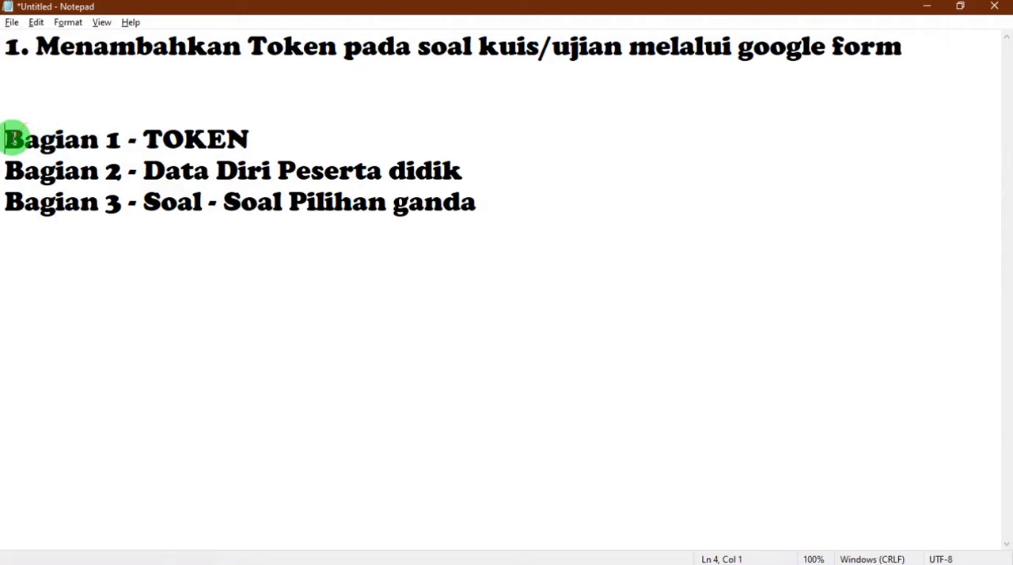
pyautogui.press('Return')
pyautogui.write('B')
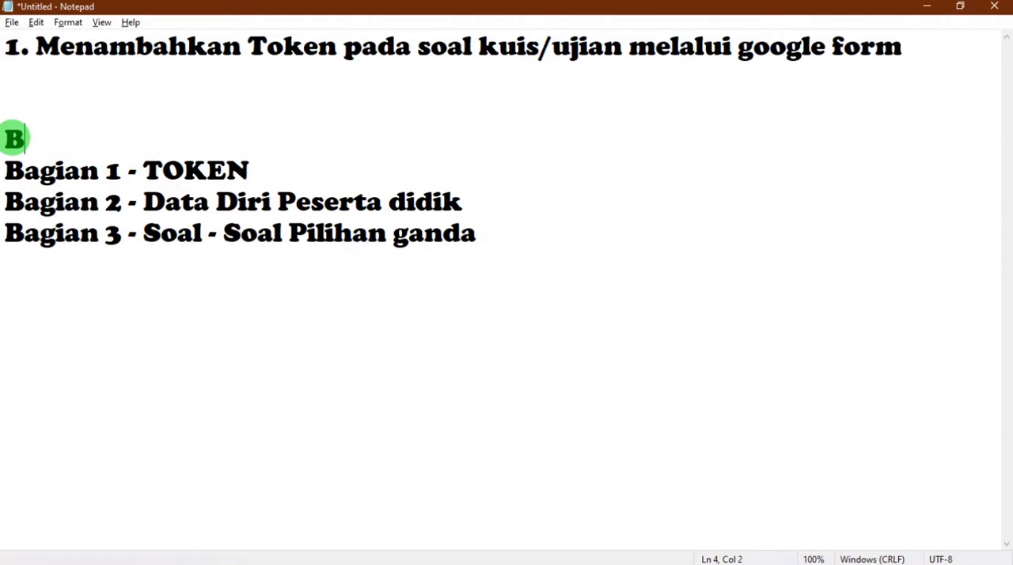
pyautogui.write('agian')
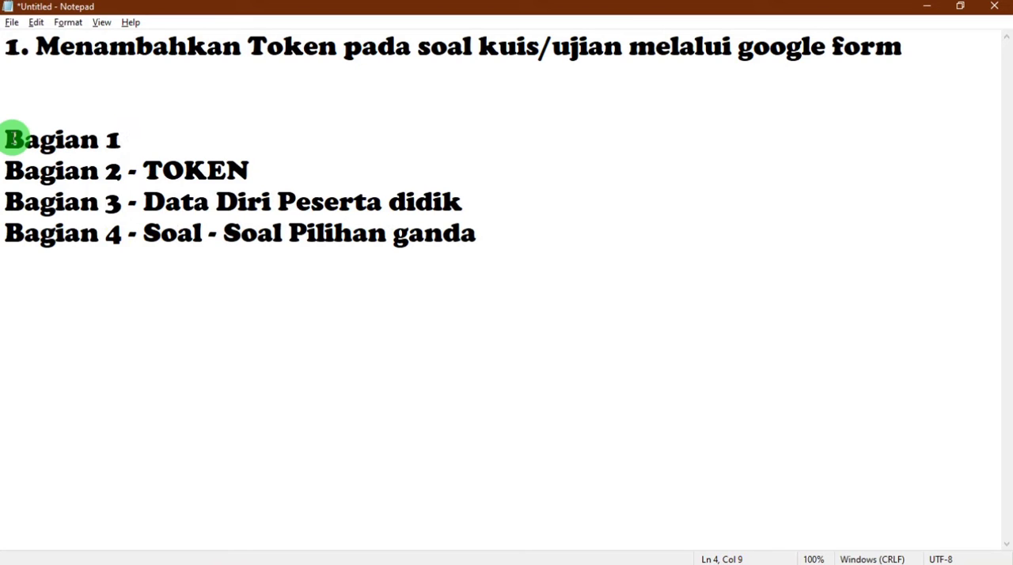
pyautogui.write('1 - Judul')
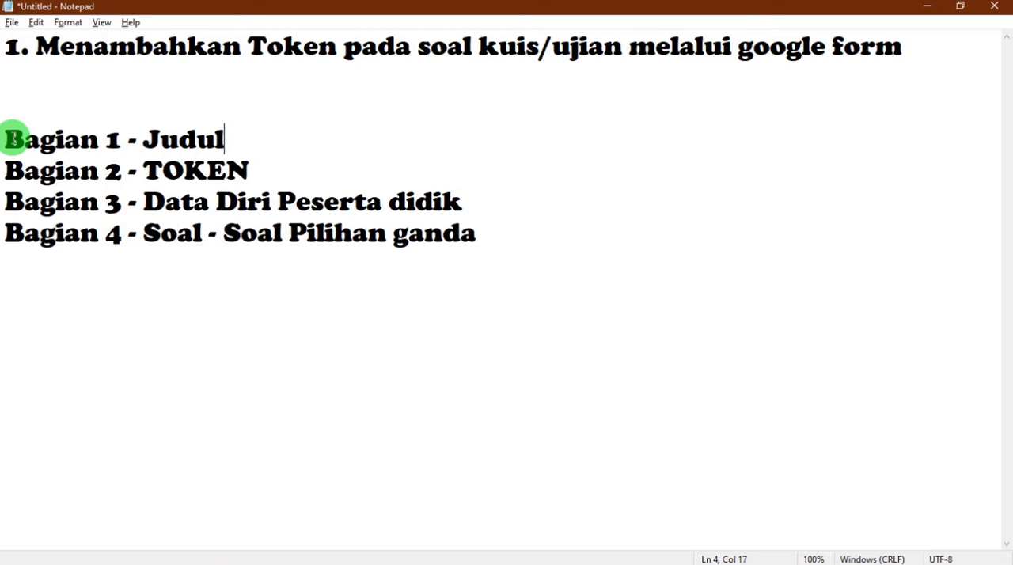
pyautogui.moveTo(5, 132); pyautogui.dragTo(49, 155)
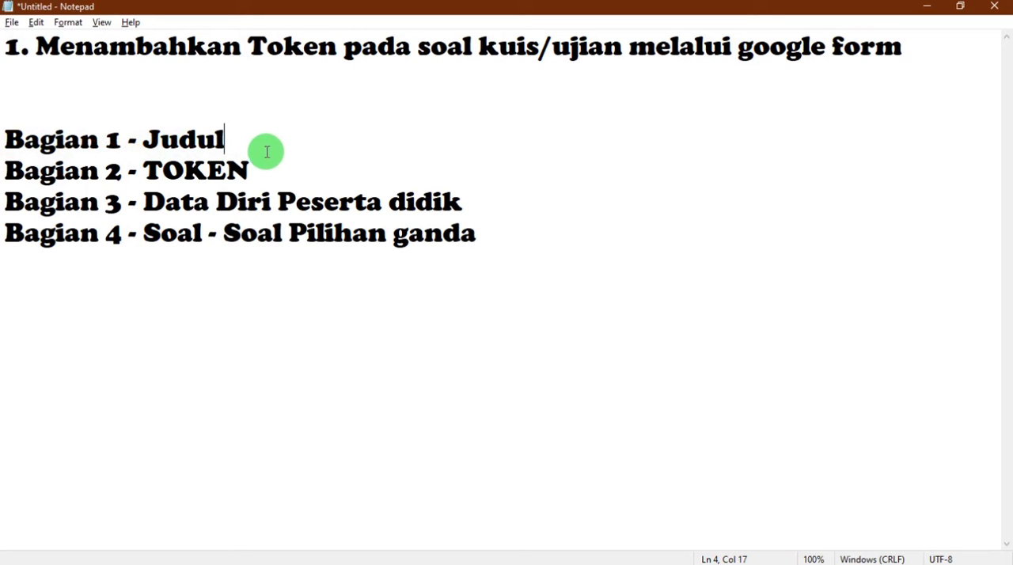
pyautogui.moveTo(249, 170); pyautogui.dragTo(19, 176)
pyautogui.moveTo(460, 202); pyautogui.dragTo(3, 204)
pyautogui.moveTo(499, 237); pyautogui.dragTo(8, 230)
pyautogui.click(232, 290)
# Switch back to the form in Firefox and delete the untitled multiple-choice question
pyautogui.hotkey('alt', 'Tab')
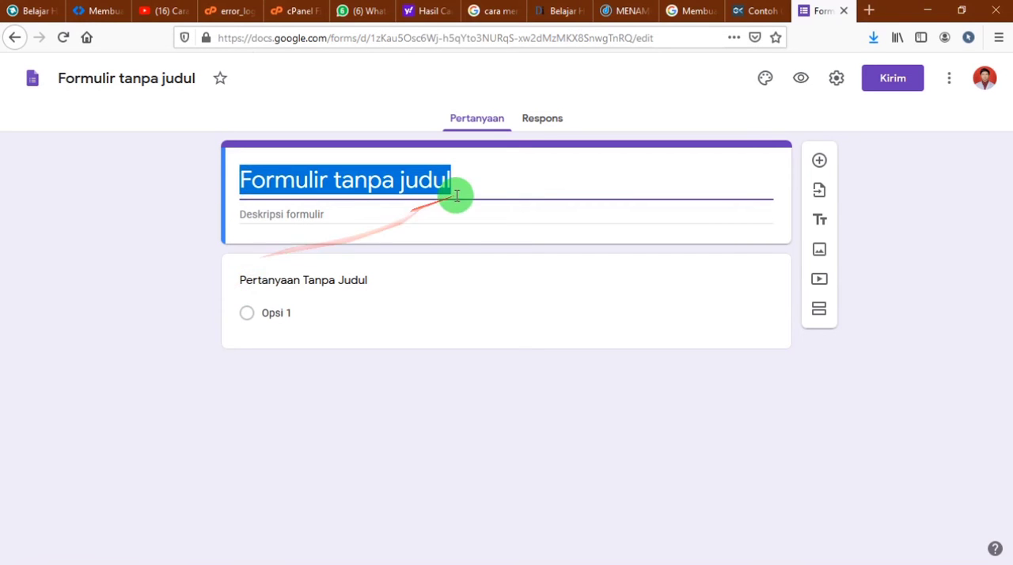
pyautogui.moveTo(457, 196); pyautogui.dragTo(132, 163)
pyautogui.click(588, 267)
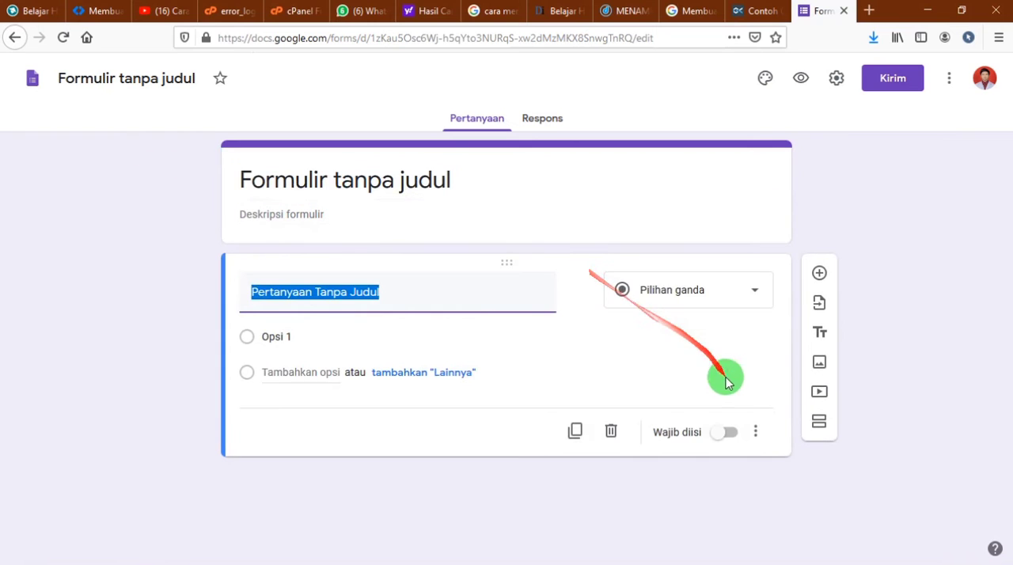
pyautogui.click(611, 431)
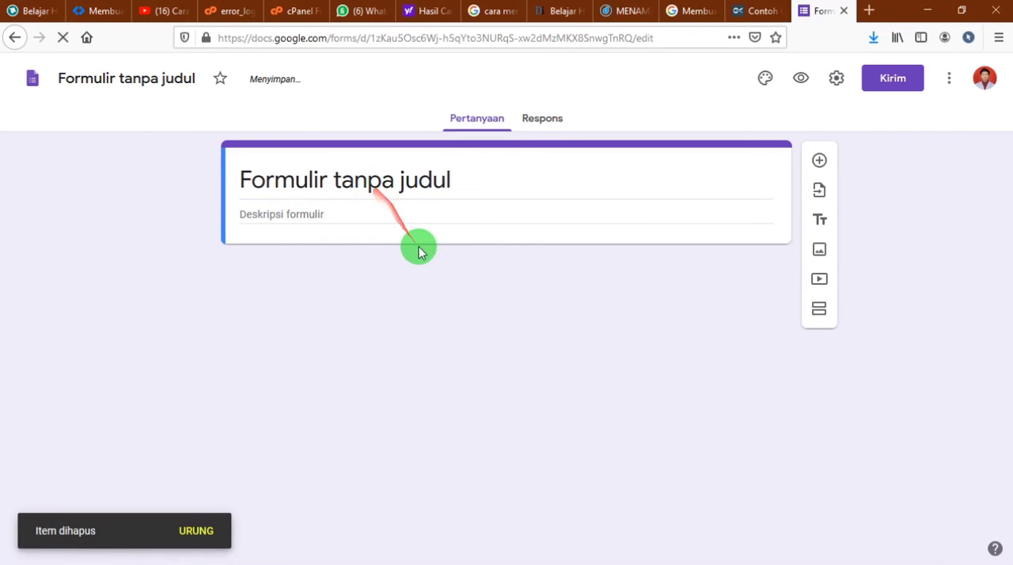
# Title the form "UJIAN TENGAH SEMESTER TIK KELAS 8"
pyautogui.click(400, 184)
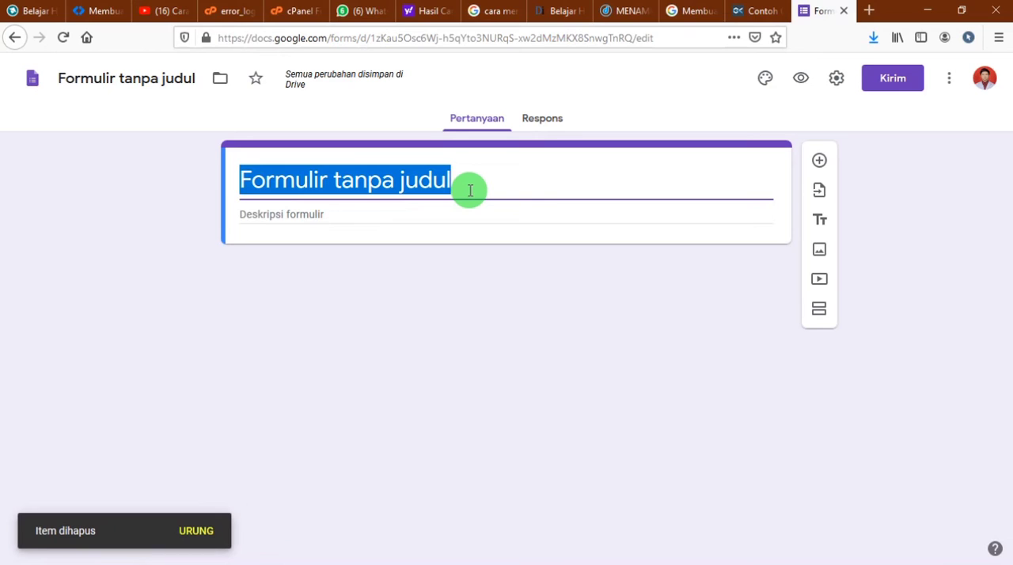
pyautogui.write('T')
pyautogui.press('BackSpace')
pyautogui.press('BackSpace')
pyautogui.press('BackSpace')
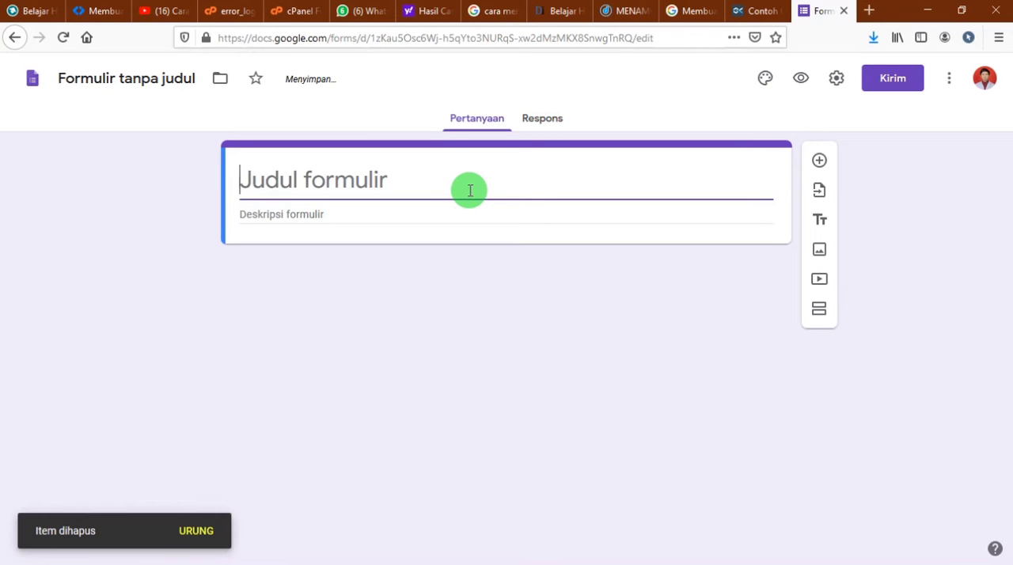
pyautogui.write('UJIAN A')
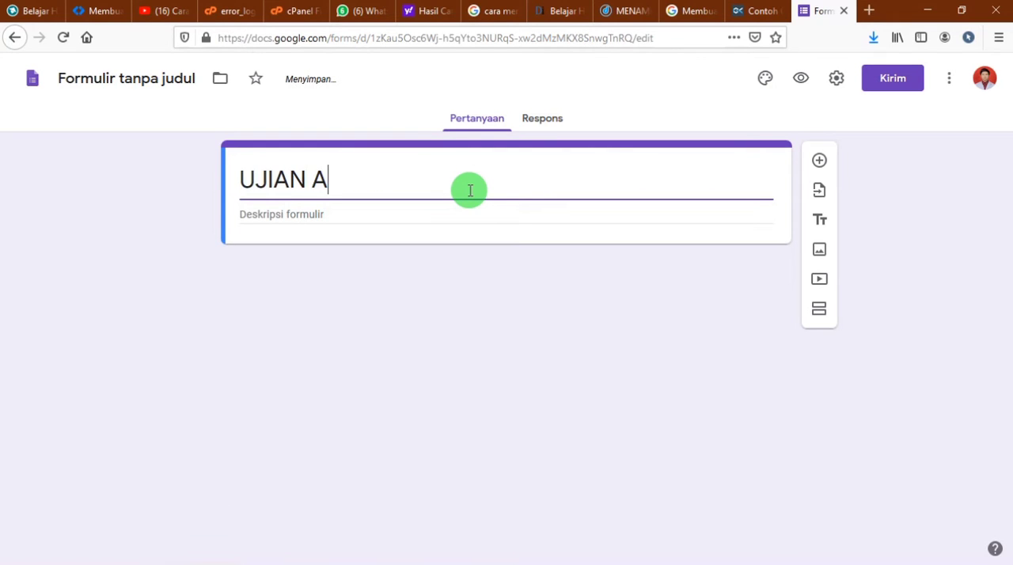
pyautogui.press('BackSpace')
pyautogui.write('TENGAH SEM')
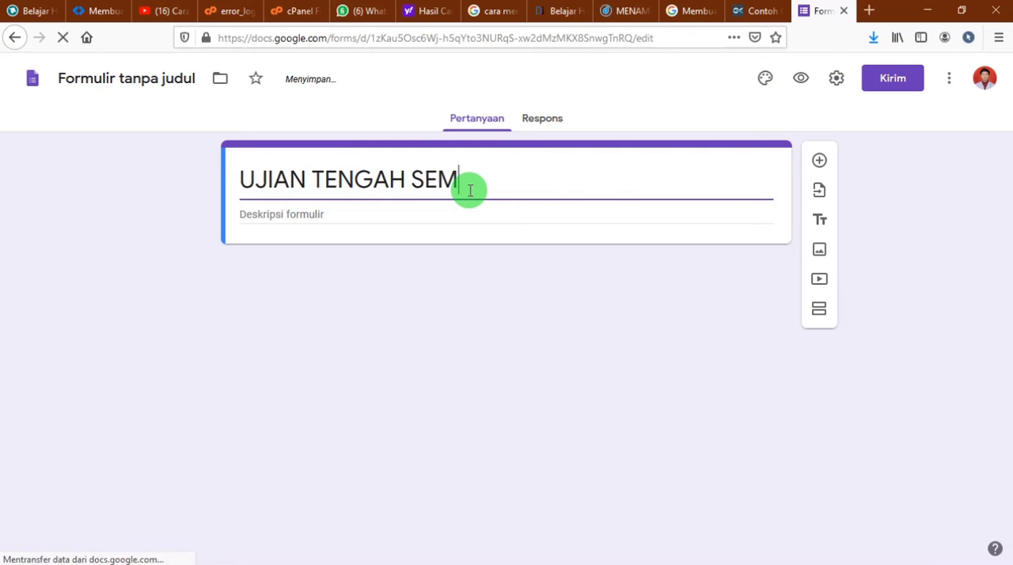
pyautogui.write('ESTER TIK')
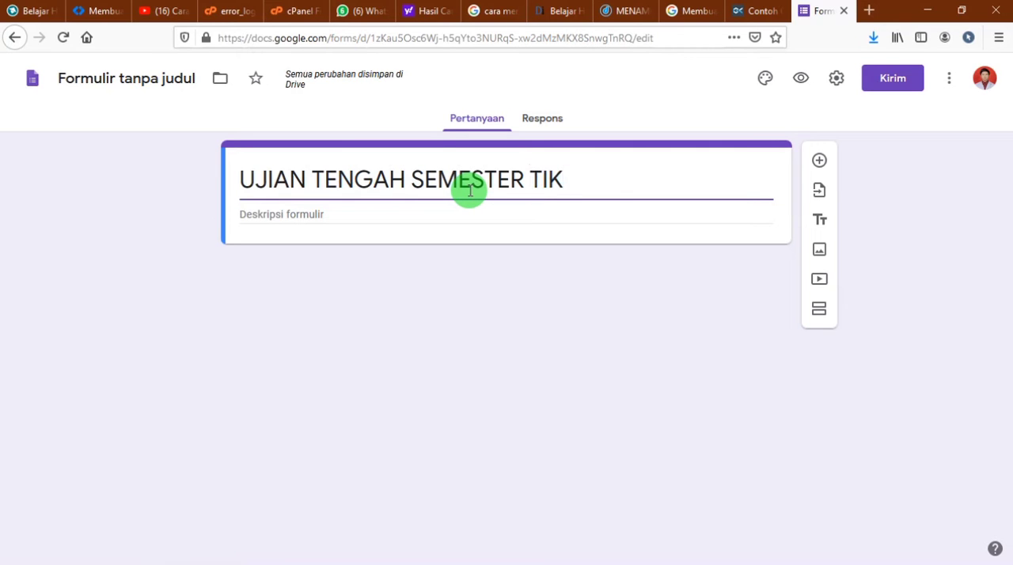
pyautogui.write(' KELAS 8A S/D')
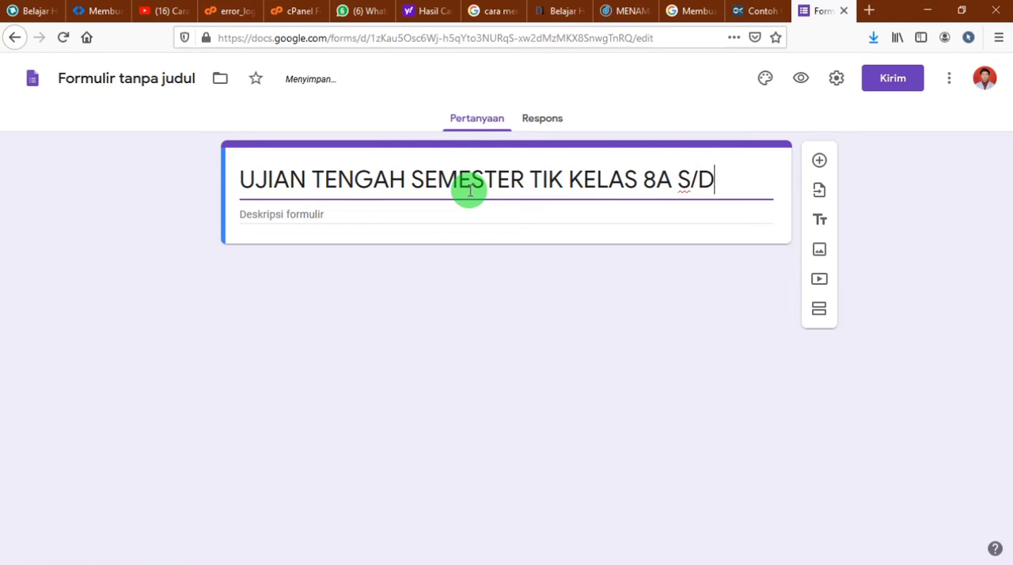
pyautogui.write('8F')
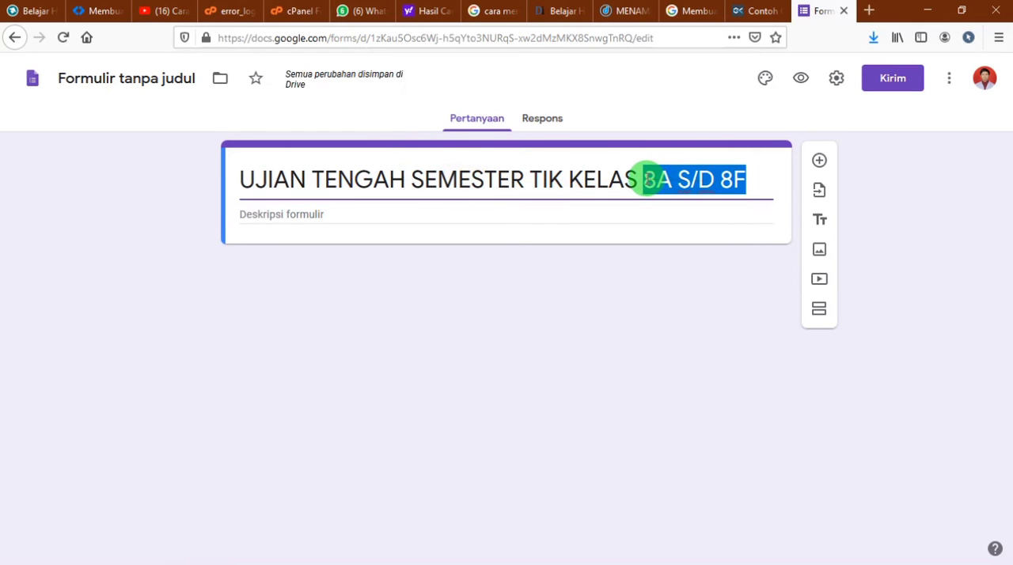
pyautogui.write('8')
pyautogui.click(607, 350)
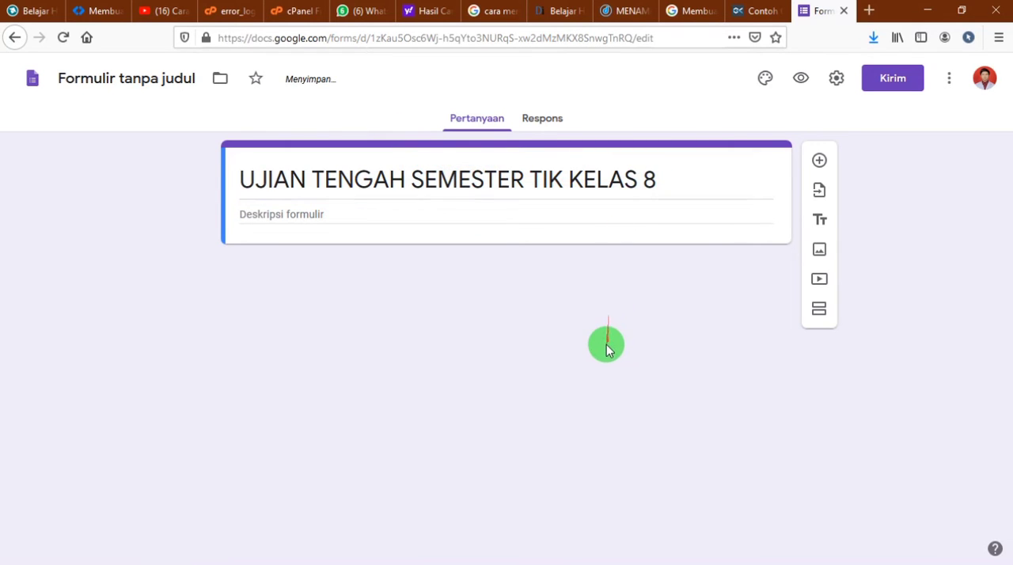
# Add a second section to the form and title it "MASUKKAN TOKEN UJIAN"
pyautogui.click(818, 315)
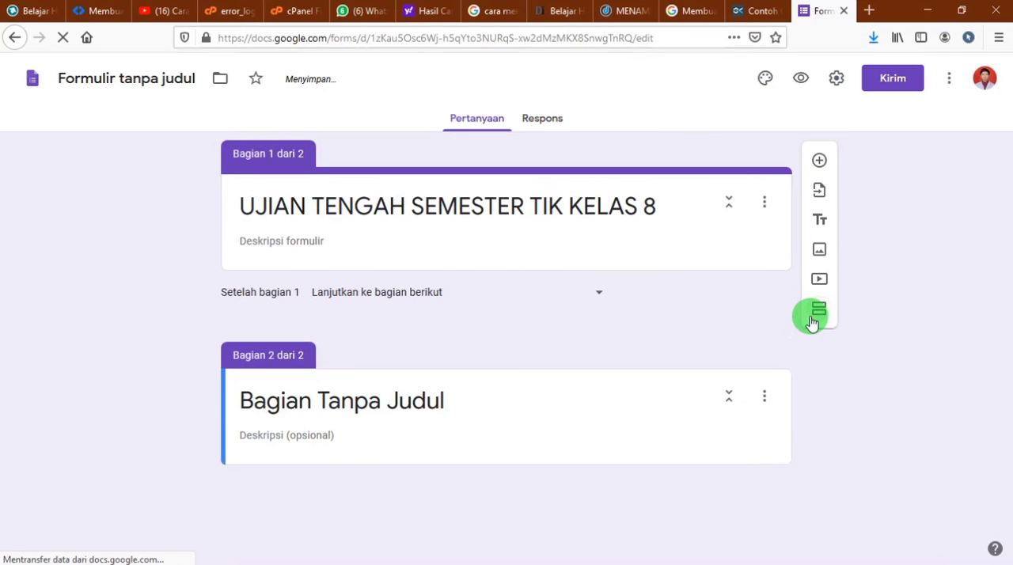
pyautogui.click(329, 392)
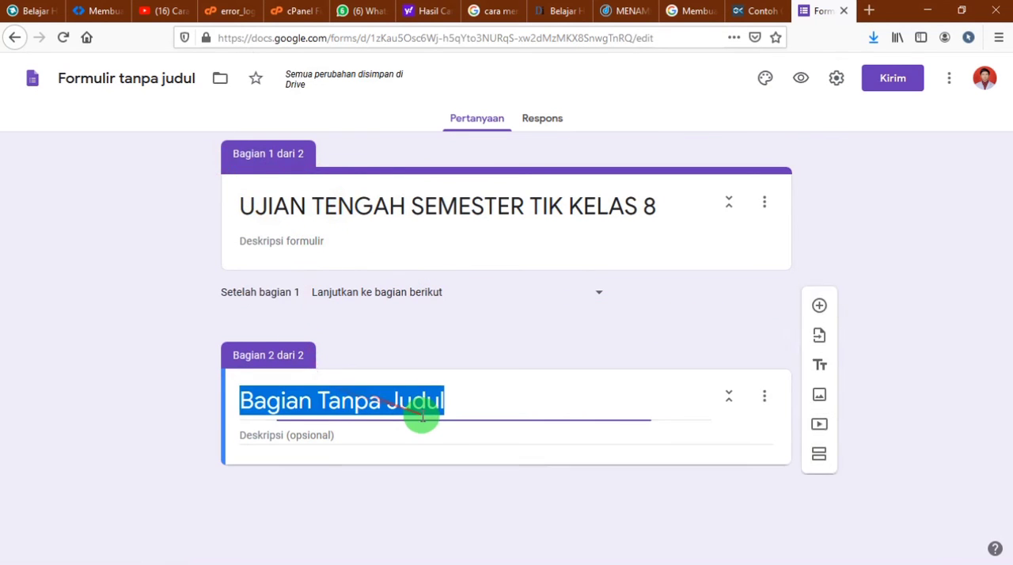
pyautogui.write('MASUKKAN TOKEN UJIAN')
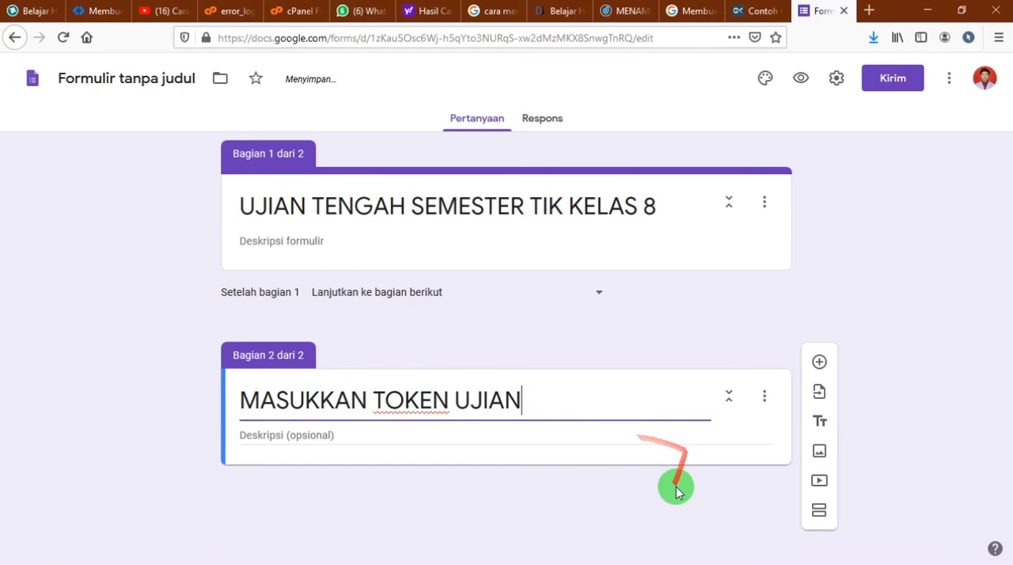
# Add a required Jawaban singkat question titled "MASUKN TOKEN UJIAN" to the token section
pyautogui.click(818, 364)
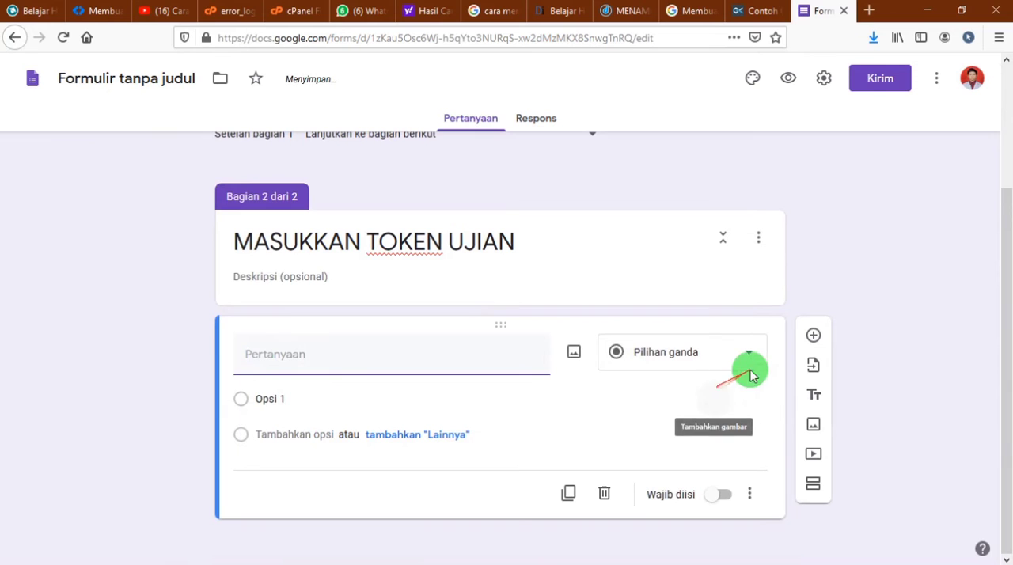
pyautogui.click(758, 357)
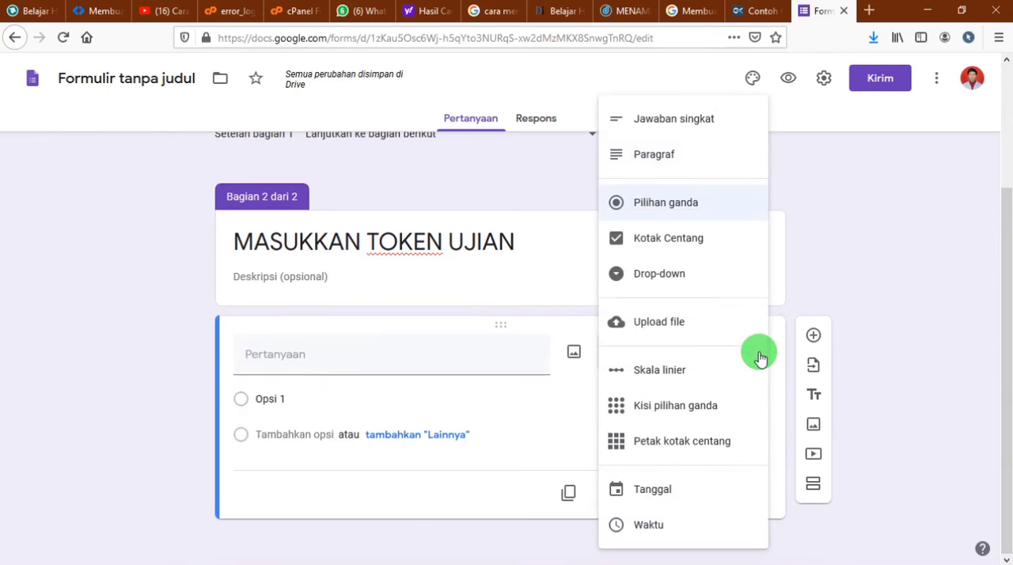
pyautogui.click(670, 118)
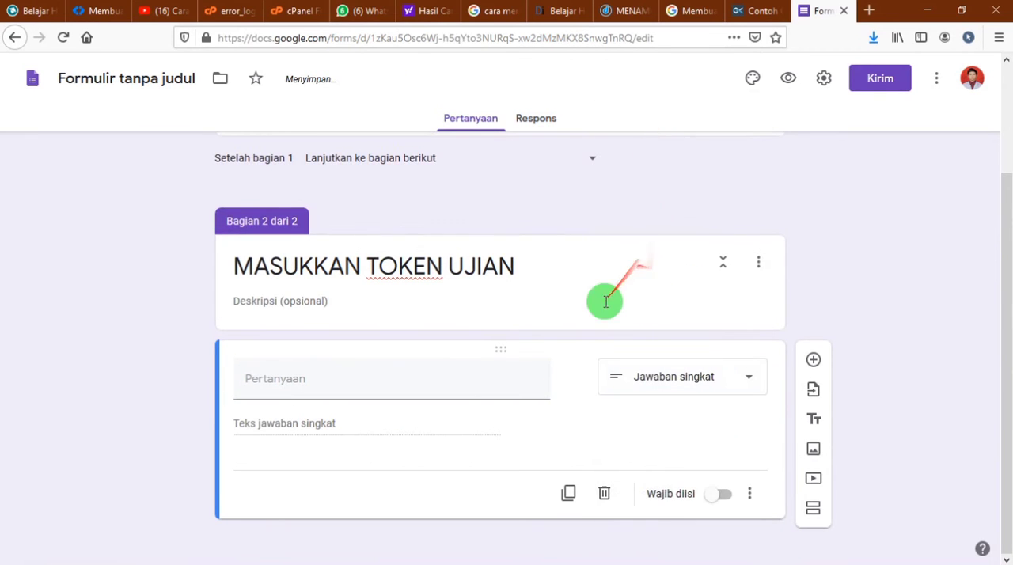
pyautogui.click(711, 497)
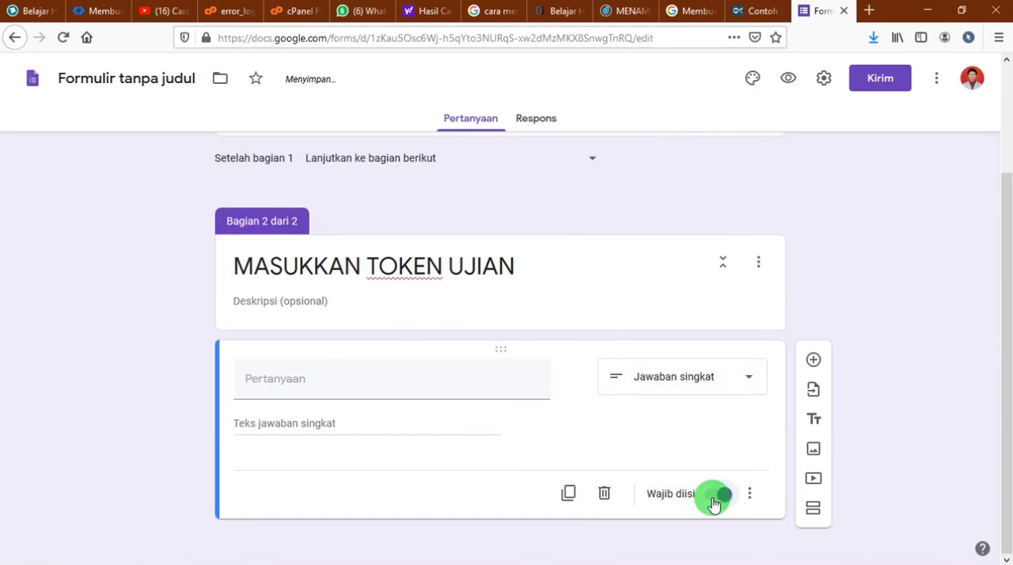
pyautogui.click(305, 388)
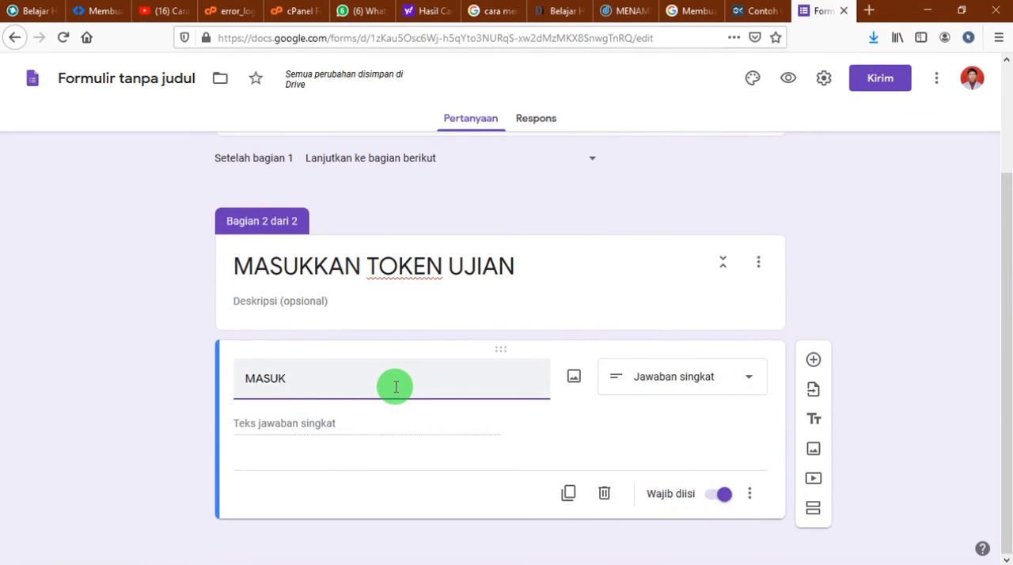
pyautogui.write('MASUKN TOKEN UJIAN')
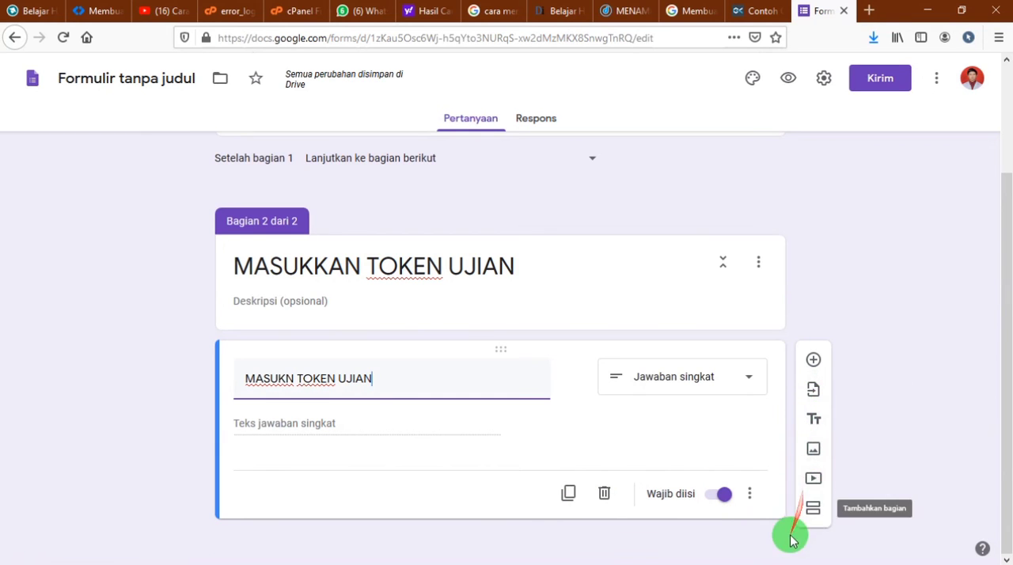
# Turn on response validation for the token question and set the rule type to Teks
pyautogui.click(750, 494)
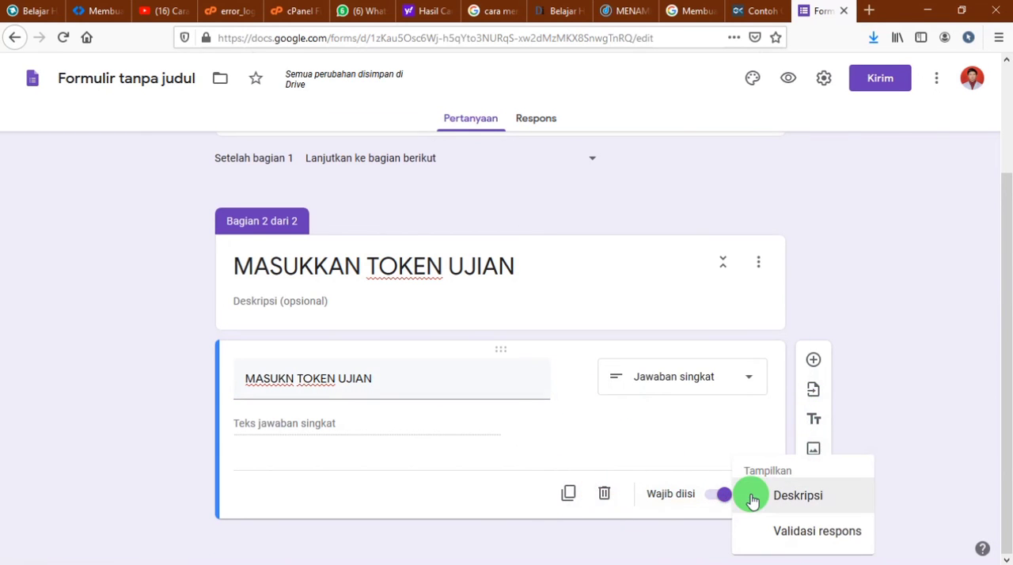
pyautogui.click(782, 535)
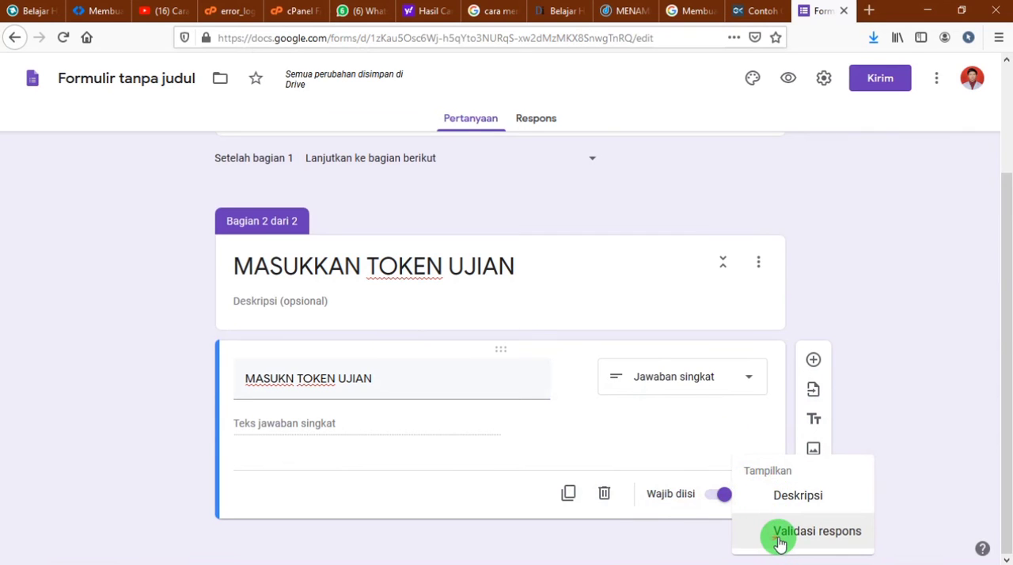
pyautogui.click(780, 541)
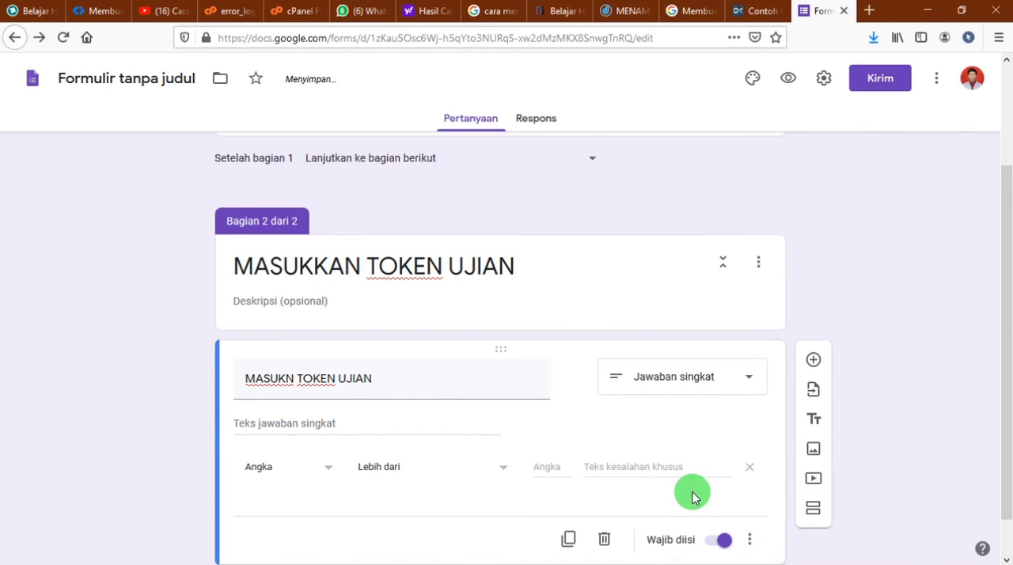
pyautogui.scroll(-1, 554, 459)
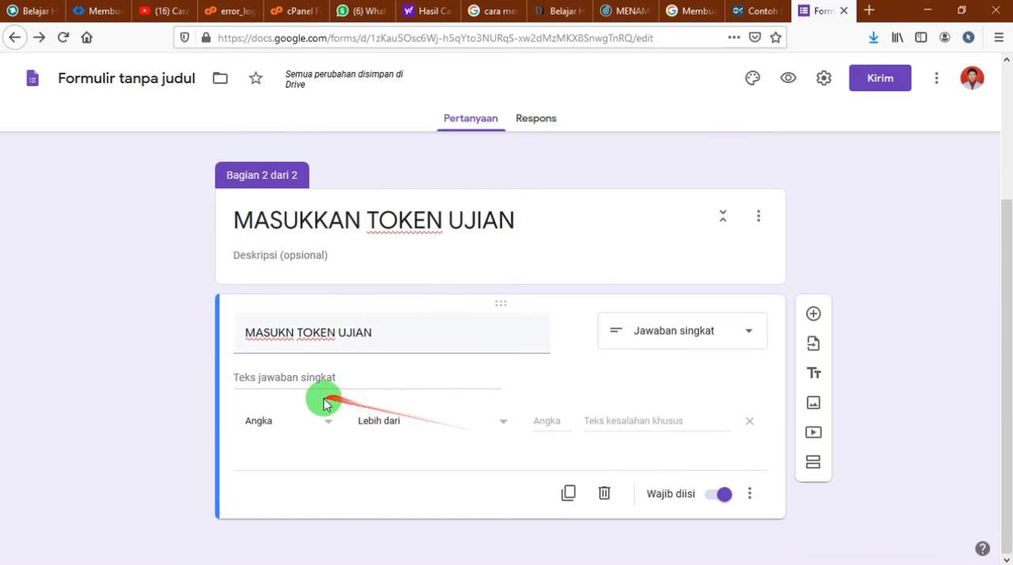
pyautogui.click(324, 422)
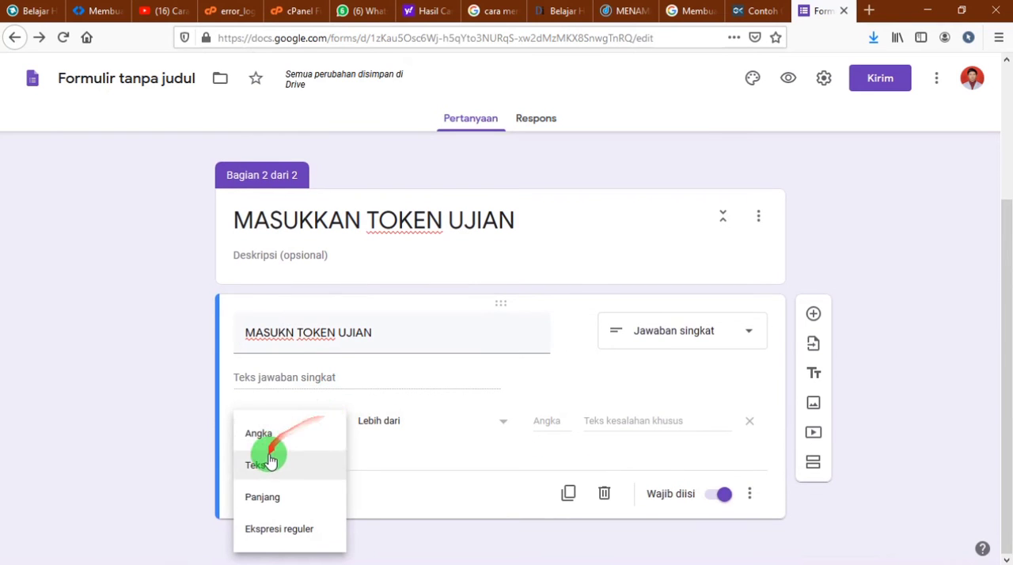
pyautogui.click(431, 467)
pyautogui.click(316, 428)
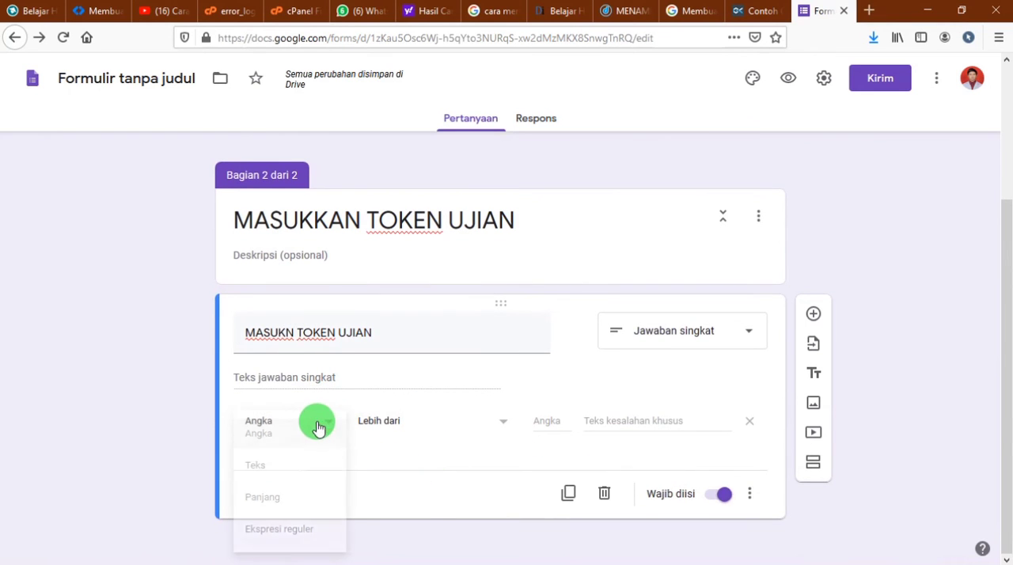
pyautogui.click(277, 463)
# Set the token question's text validation to Berisi, enter the exam token as required text, and set the custom error to "Maaf Token anda Salah"
pyautogui.click(482, 420)
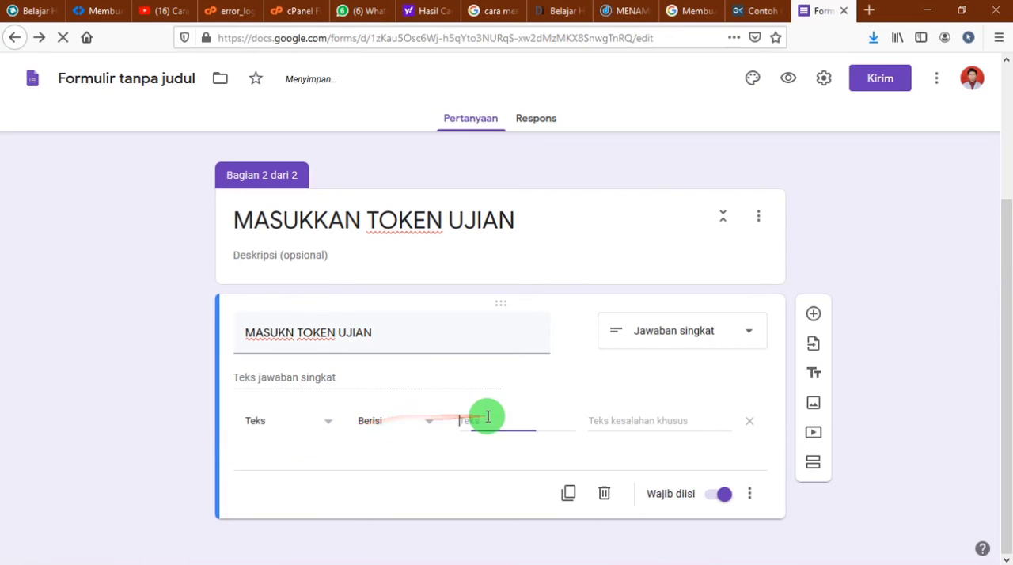
pyautogui.click(420, 433)
pyautogui.click(420, 433)
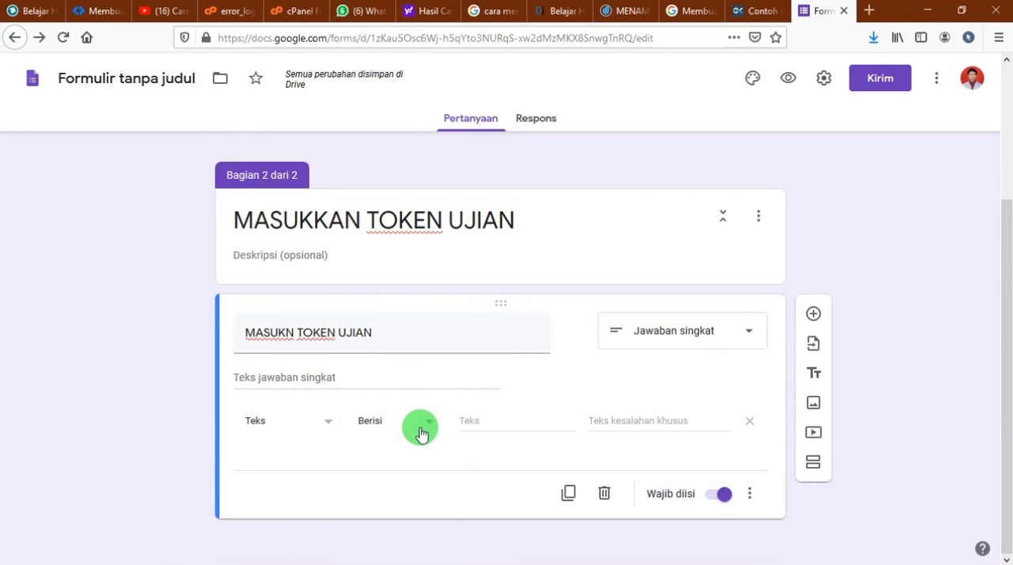
pyautogui.click(421, 428)
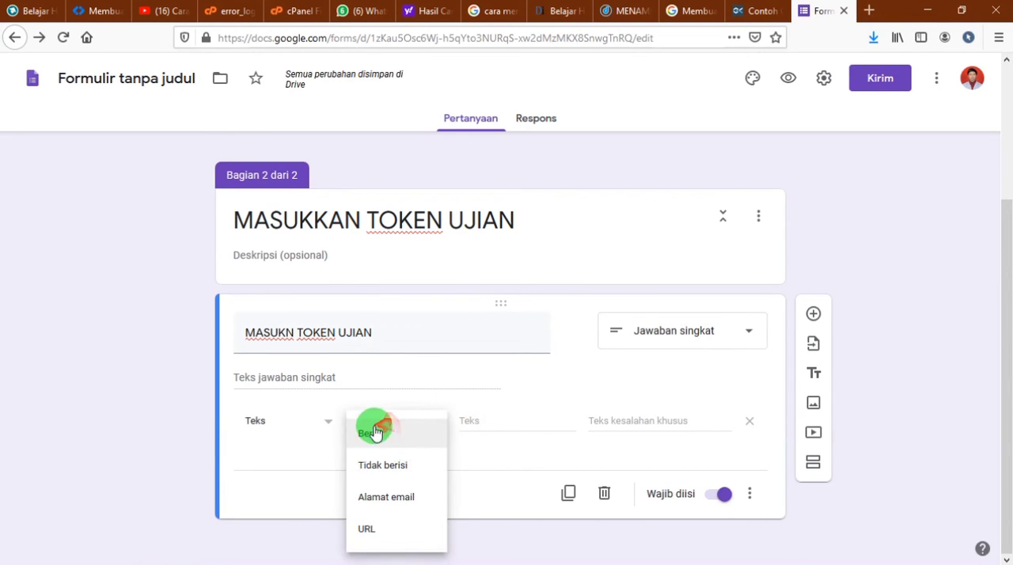
pyautogui.click(283, 427)
pyautogui.click(465, 422)
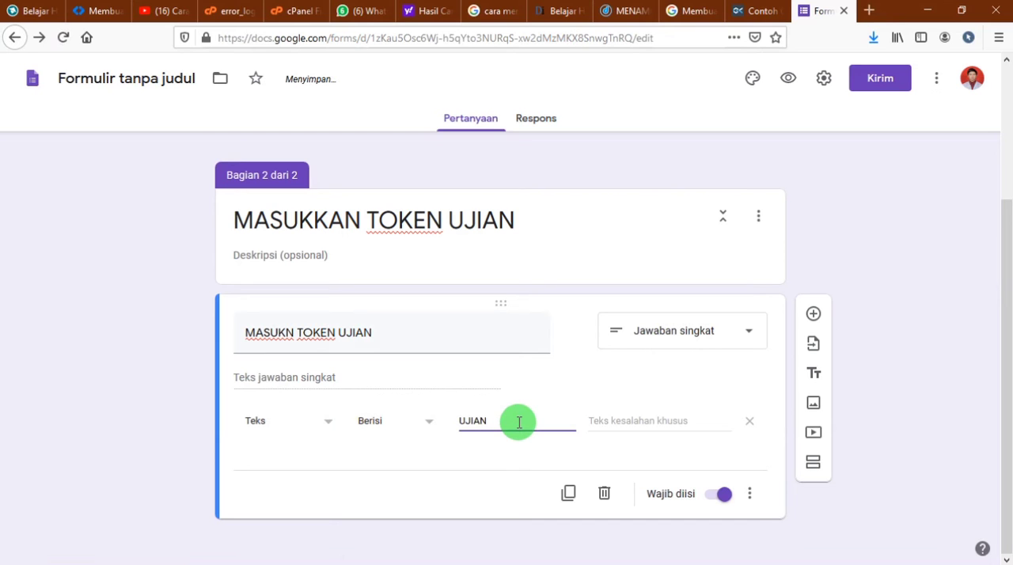
pyautogui.moveTo(519, 422); pyautogui.dragTo(436, 418)
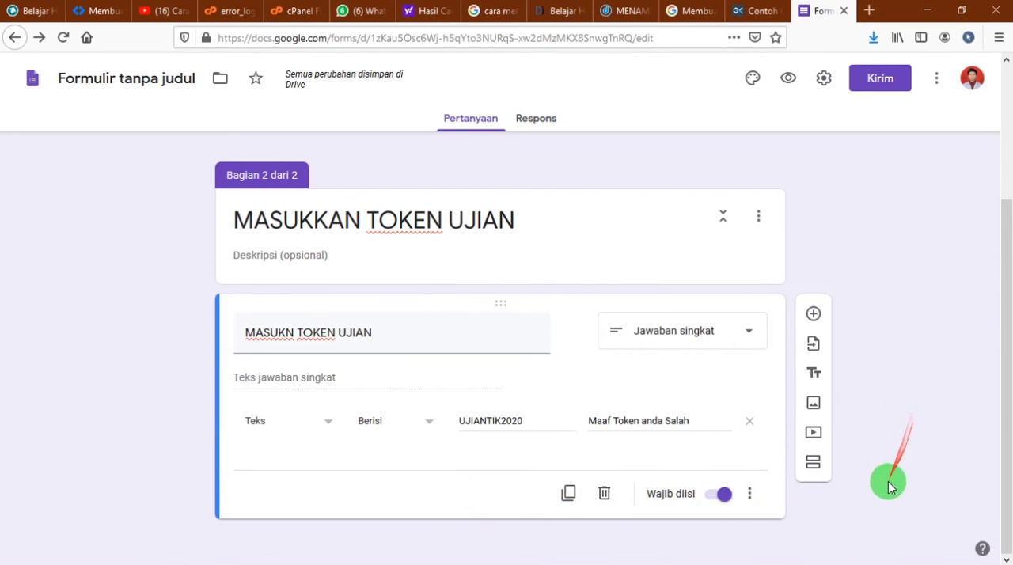
# Add a third section after the token section and check its planned content in the Notepad outline
pyautogui.scroll(3, 882, 464)
pyautogui.scroll(-3, 875, 446)
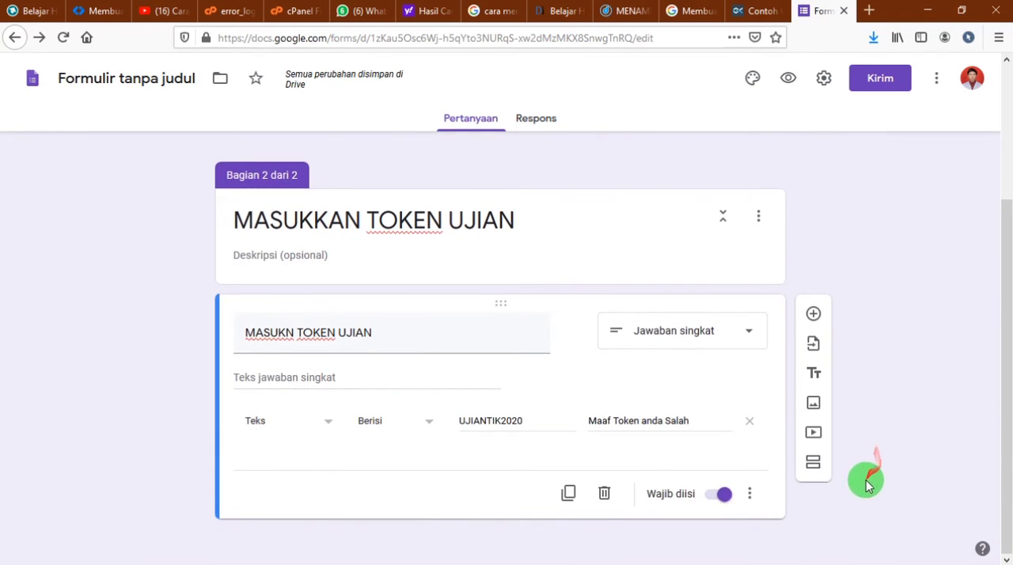
pyautogui.click(814, 463)
pyautogui.hotkey('alt', 'Tab')
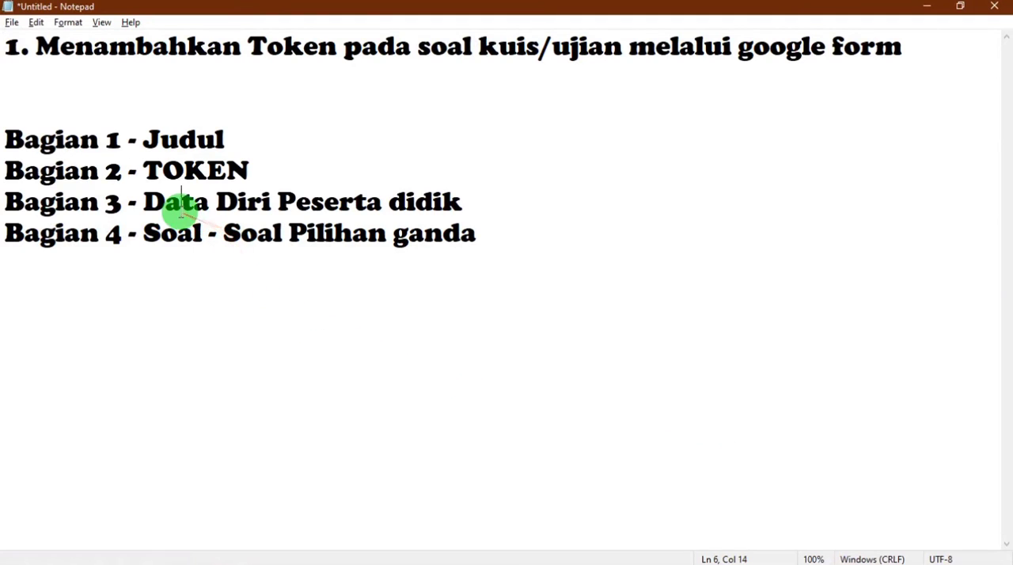
pyautogui.moveTo(181, 205); pyautogui.dragTo(407, 204)
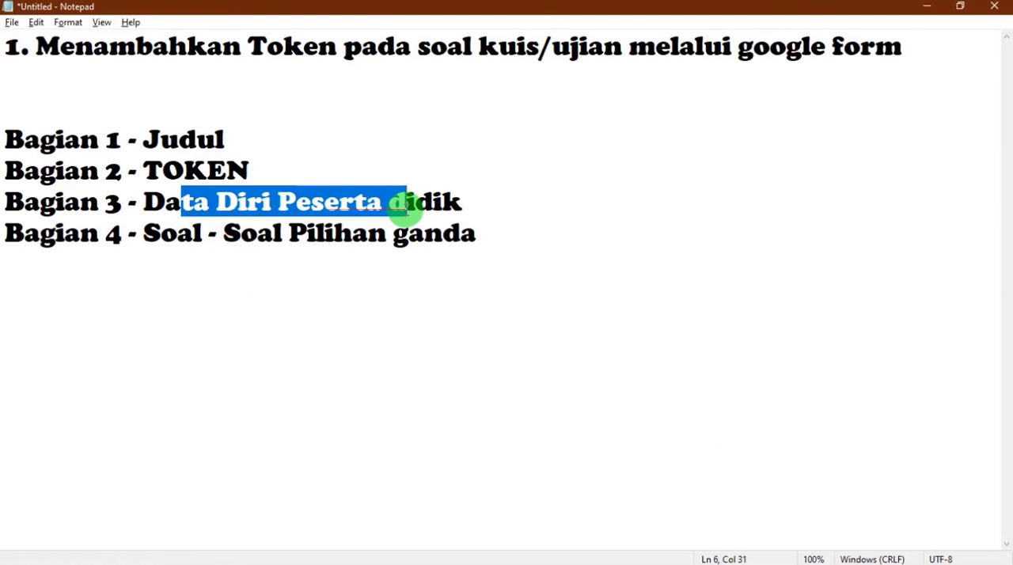
pyautogui.hotkey('alt', 'Tab')
# Back in the form, title the third section "LENGKAPI DATA DIRI"
pyautogui.scroll(-1, 380, 425)
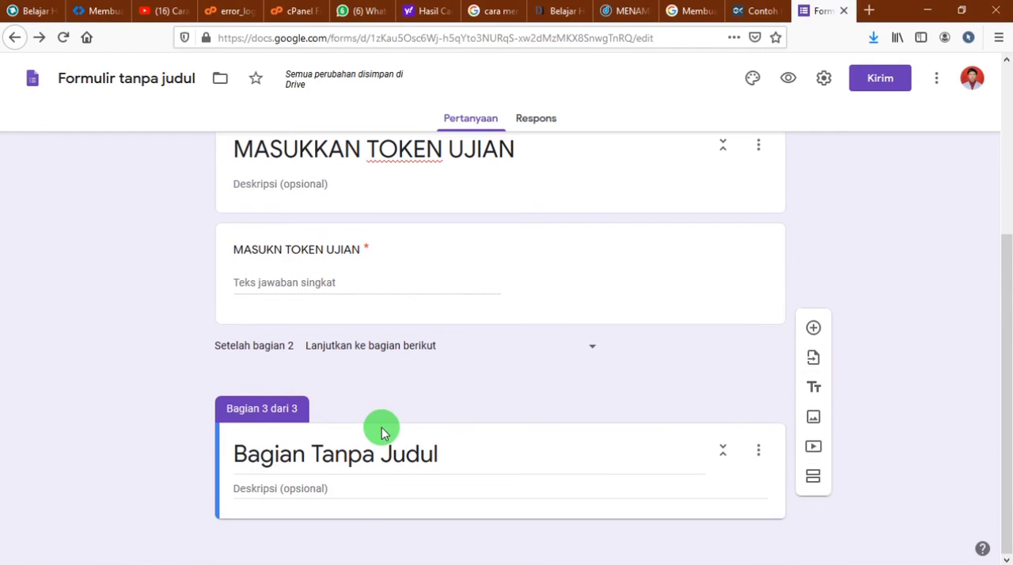
pyautogui.click(372, 451)
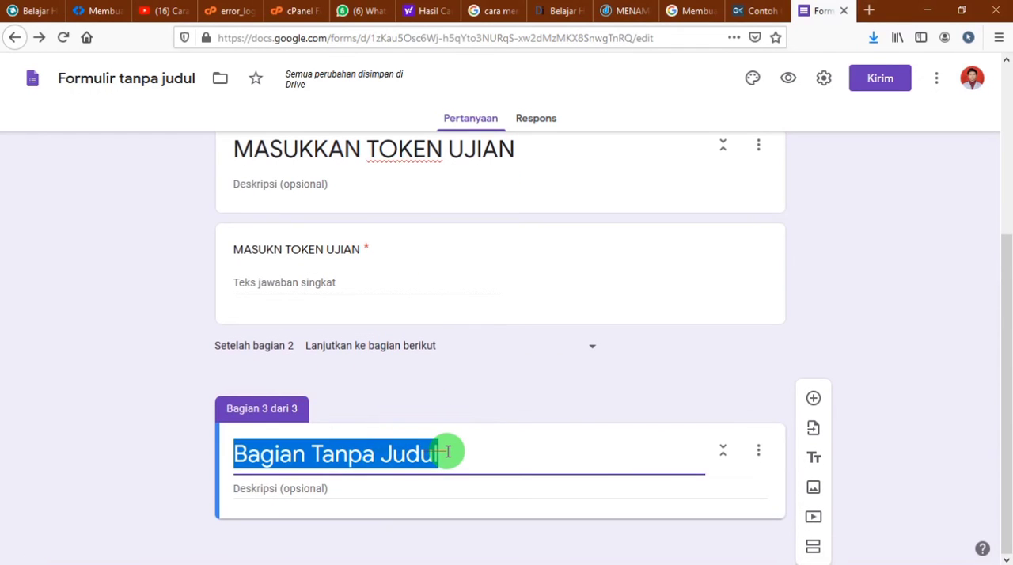
pyautogui.write('MAS')
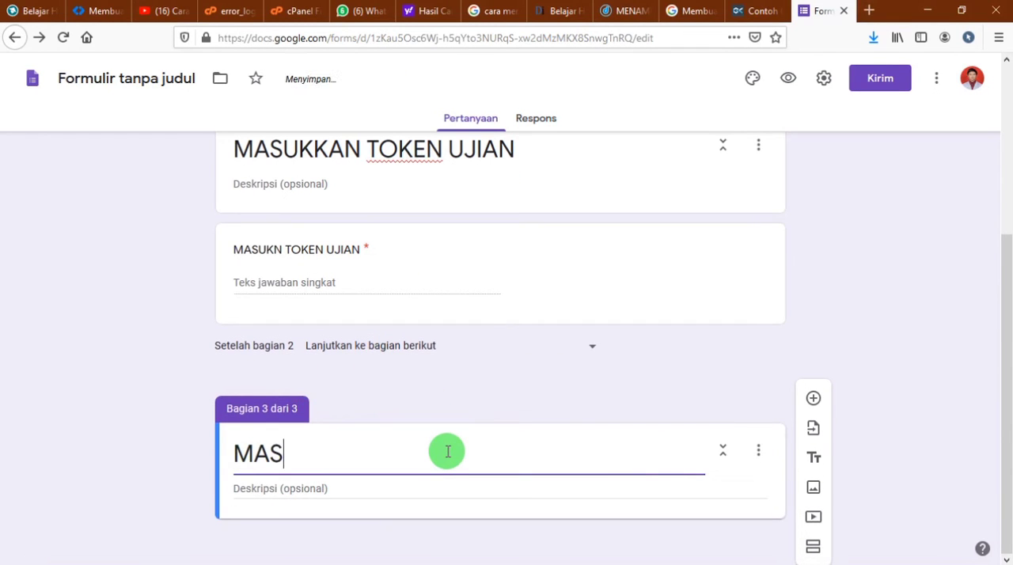
pyautogui.write('UKK')
pyautogui.hotkey('ctrl', 'BackSpace')
pyautogui.write('LENGKAPI DATA DIRI')
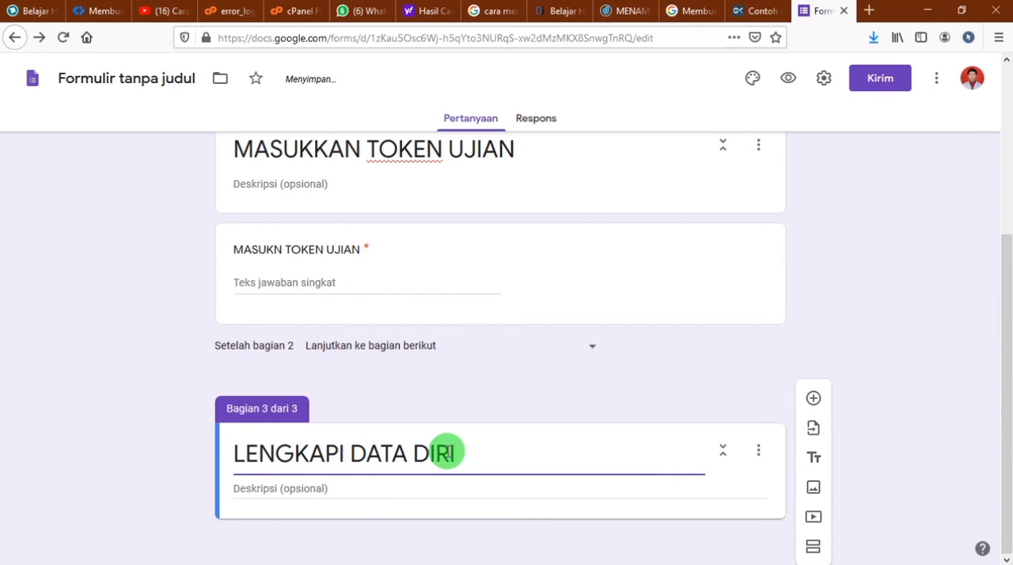
# Add a required Jawaban singkat question titled "NAMA LENGKAP" to the LENGKAPI DATA DIRI section
pyautogui.click(814, 398)
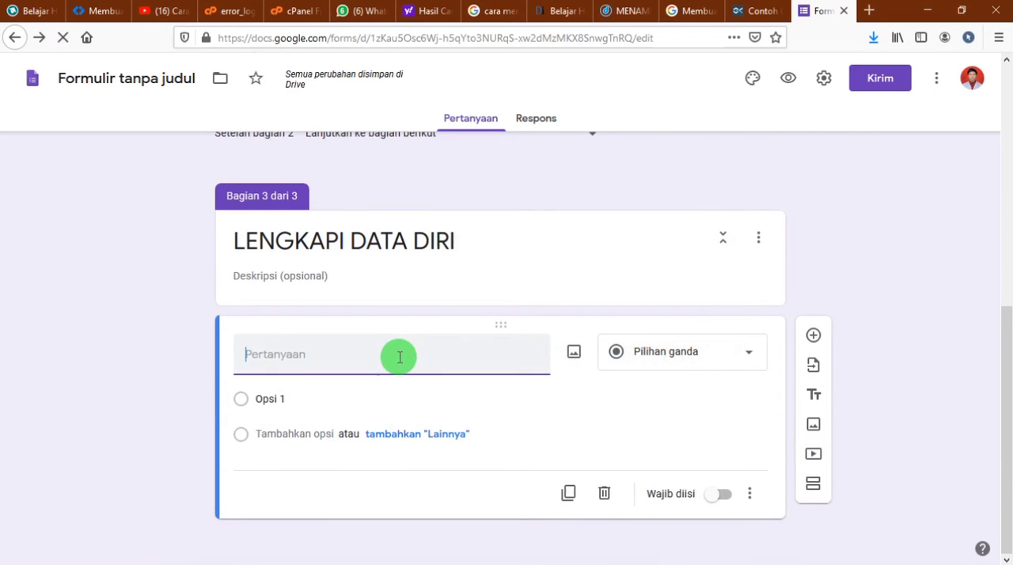
pyautogui.write('nAM')
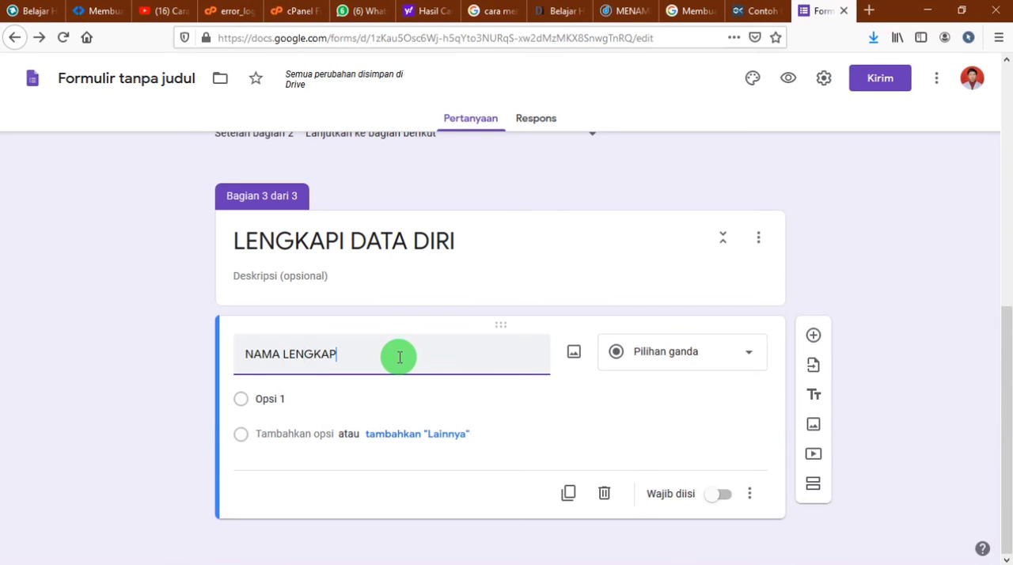
pyautogui.click(734, 378)
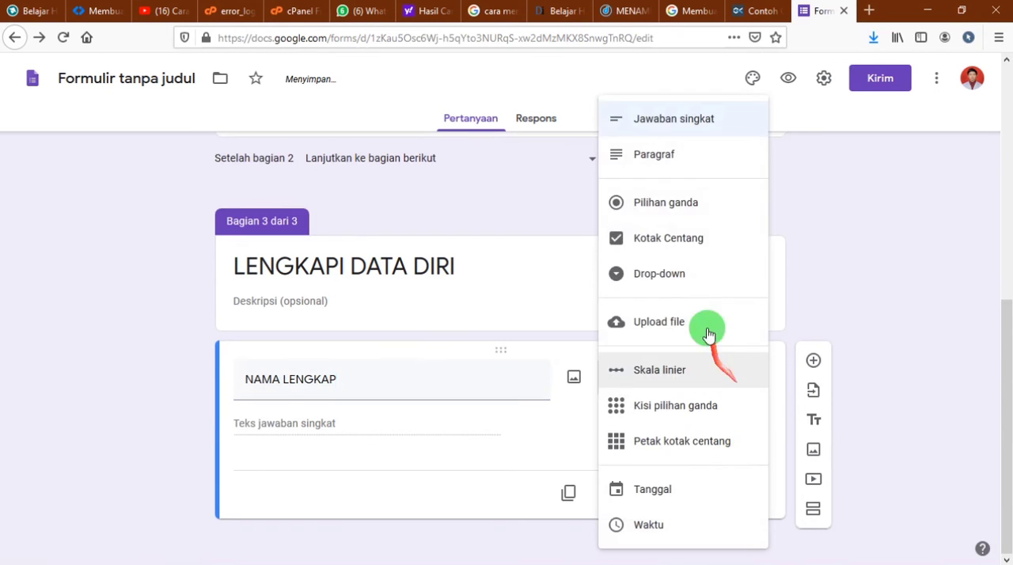
pyautogui.click(659, 128)
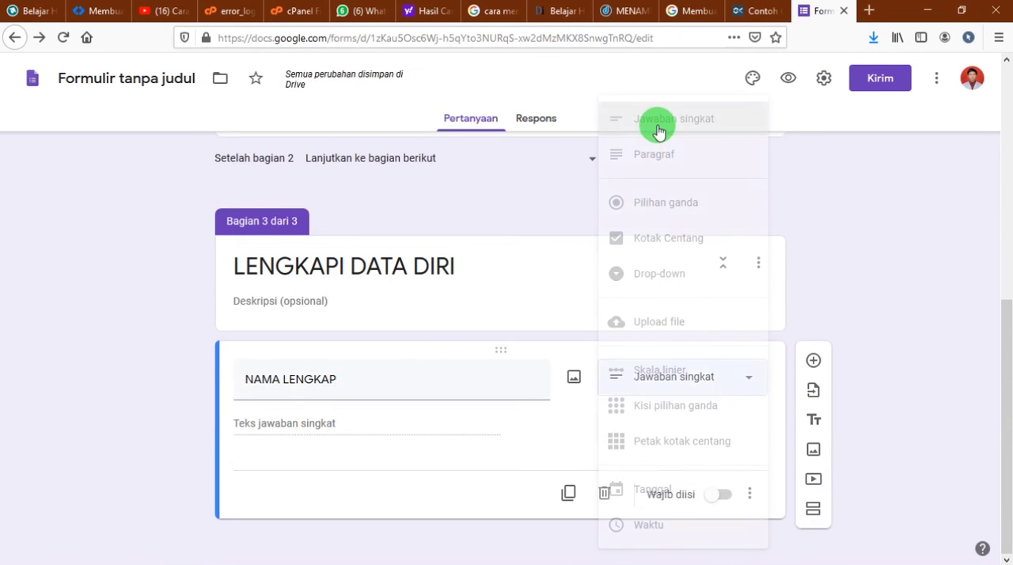
pyautogui.click(714, 496)
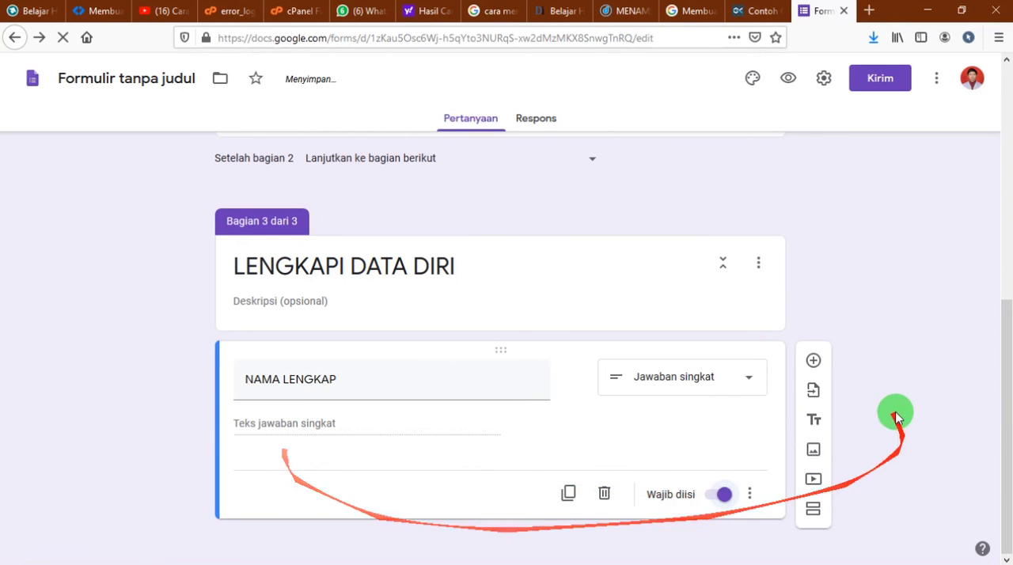
# Add a question titled "KELAS" below NAMA LENGKAP and set its type to Pilihan ganda
pyautogui.click(813, 358)
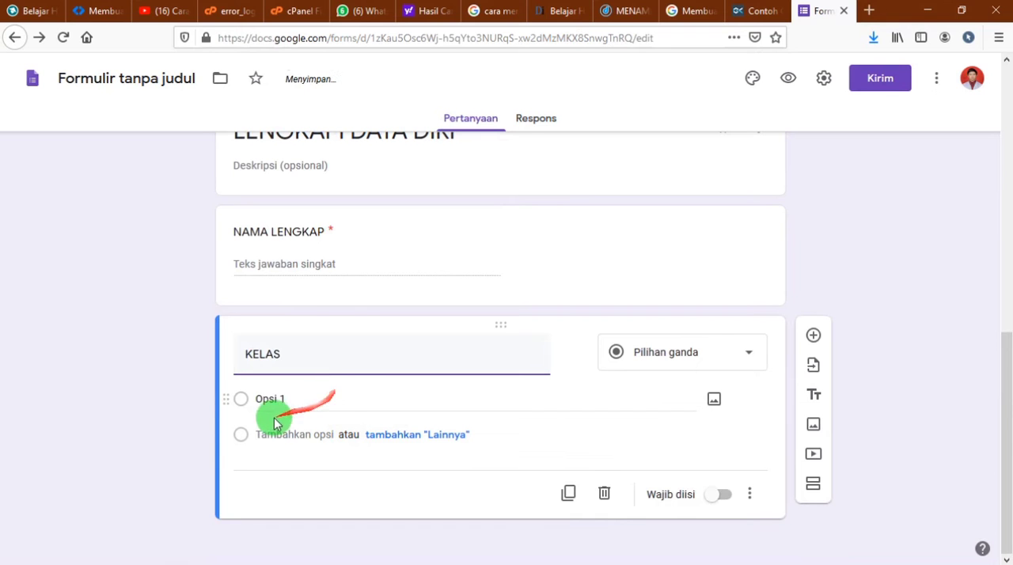
pyautogui.scroll(5, 296, 400)
pyautogui.scroll(4, 474, 277)
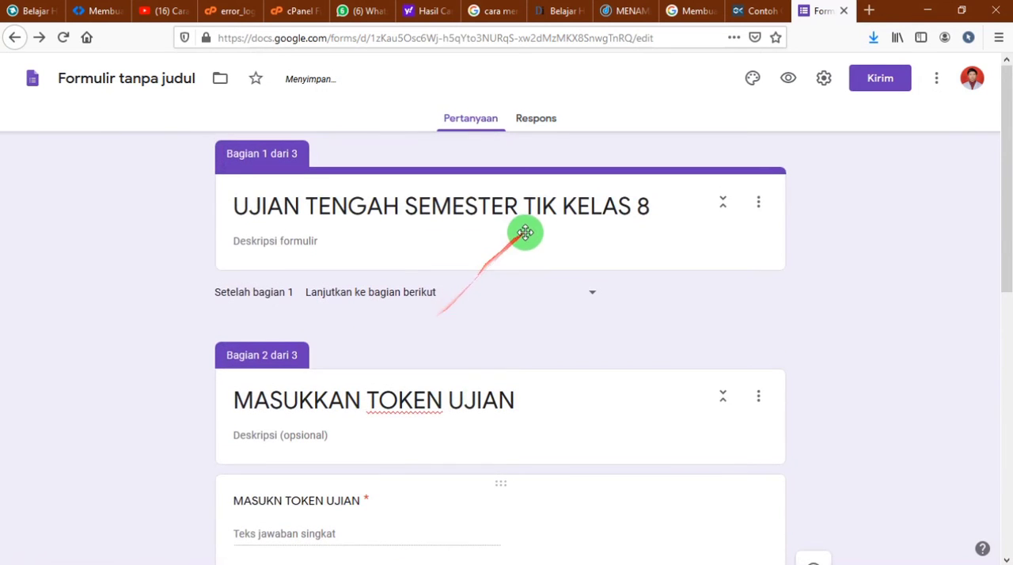
pyautogui.scroll(-7, 502, 372)
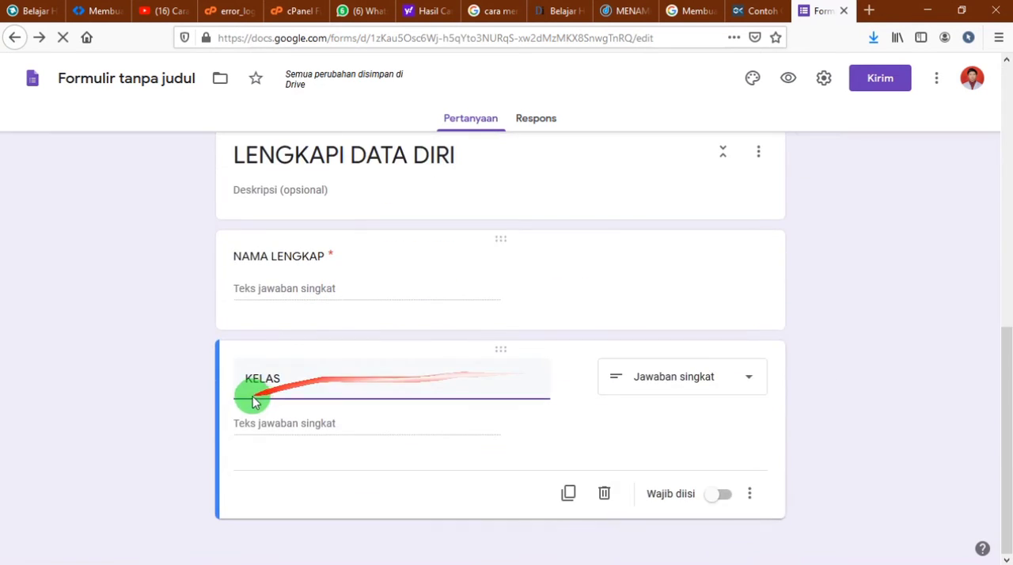
pyautogui.click(294, 423)
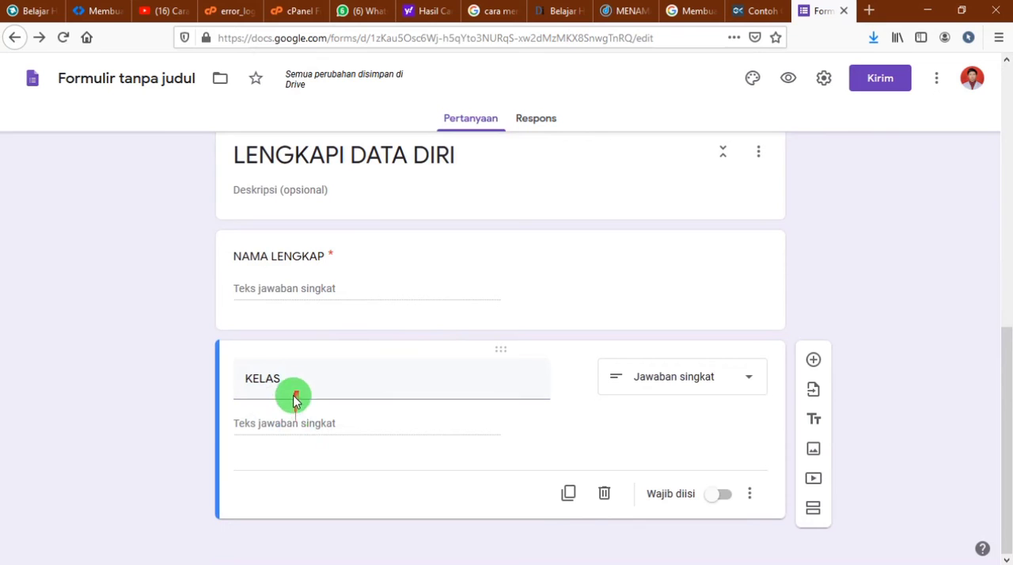
pyautogui.click(691, 372)
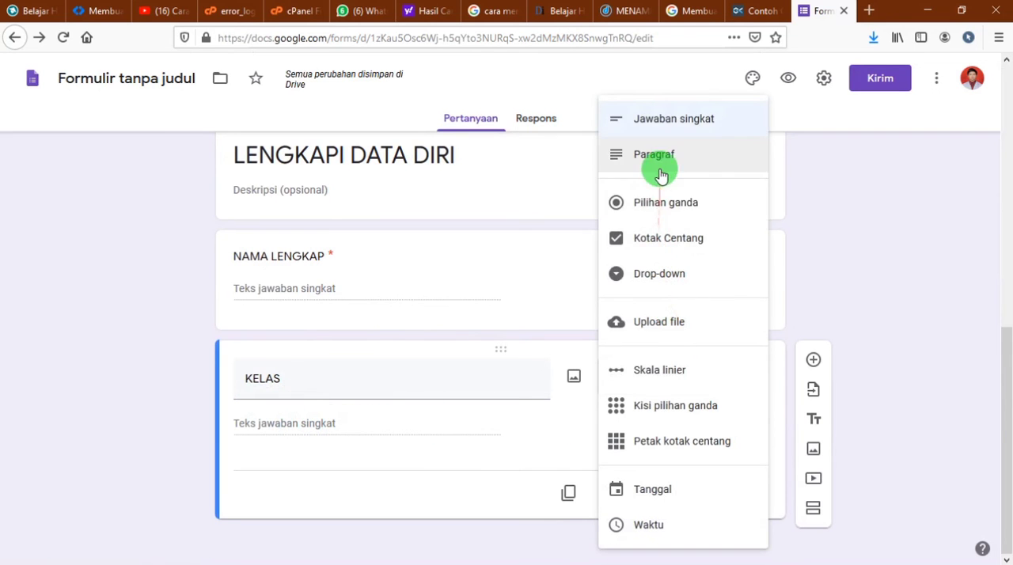
pyautogui.click(655, 207)
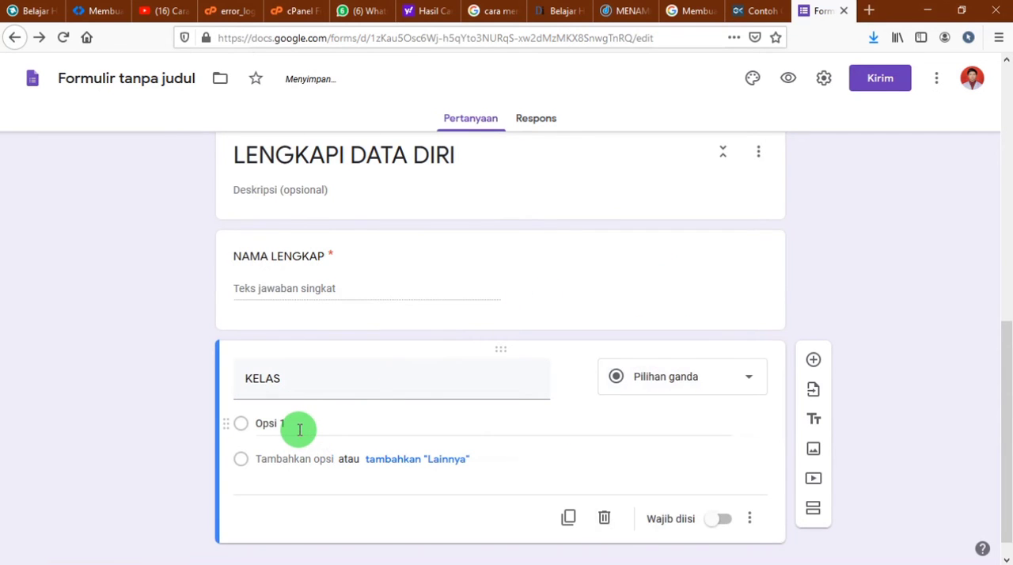
# Give the KELAS question the options 8A, 8B, 8C, 8D, 8E and 8F, and make it required
pyautogui.write('8A')
pyautogui.click(290, 458)
pyautogui.write('8B')
pyautogui.click(285, 493)
pyautogui.write('8')
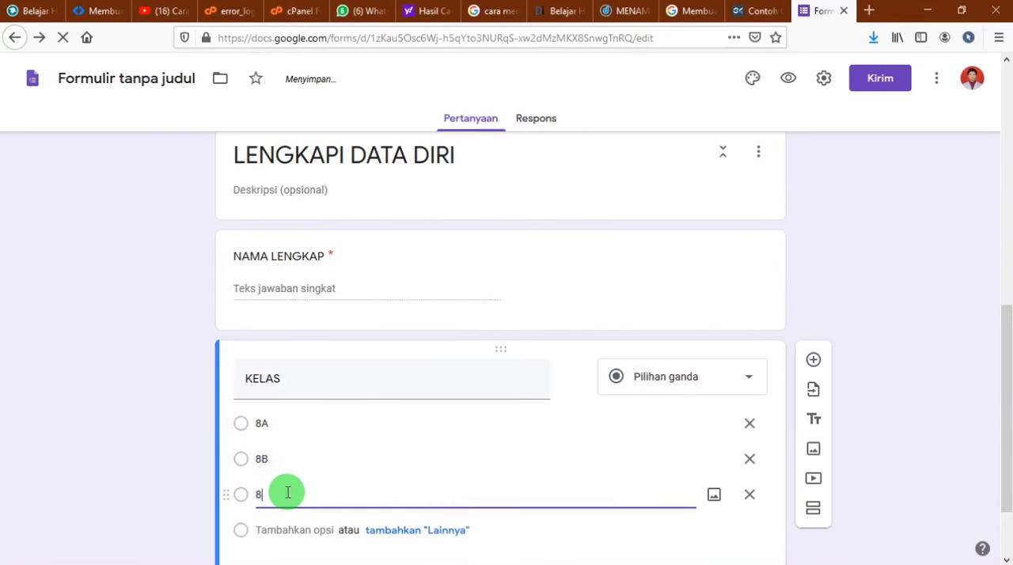
pyautogui.write('C')
pyautogui.click(268, 529)
pyautogui.write('8D')
pyautogui.scroll(-3, 289, 475)
pyautogui.click(289, 432)
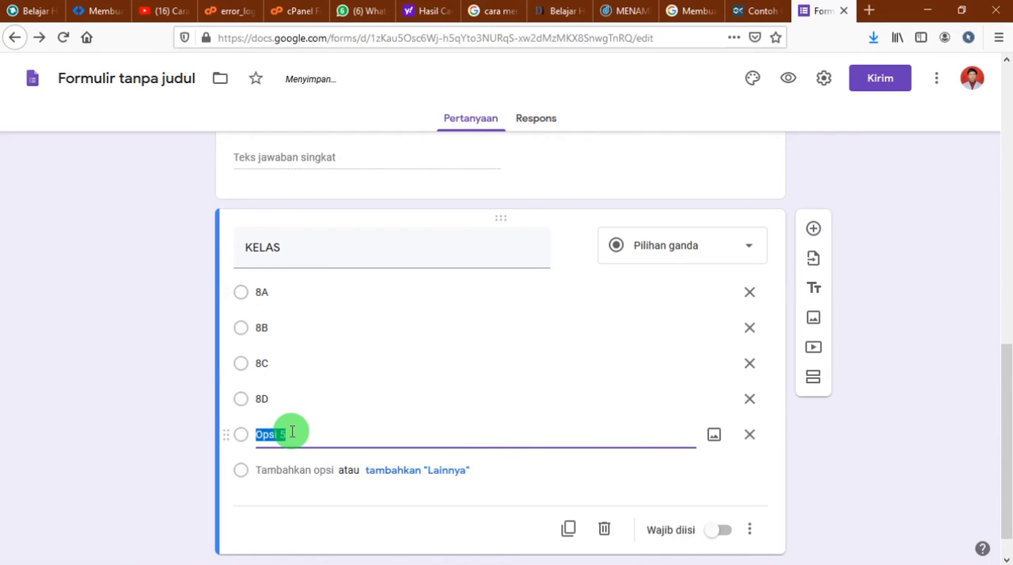
pyautogui.click(281, 469)
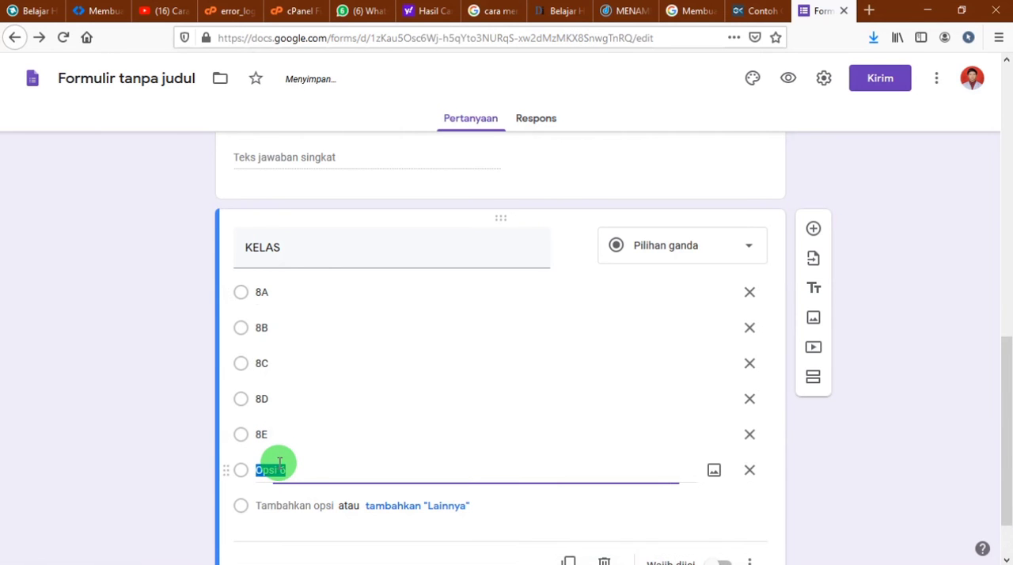
pyautogui.scroll(-2, 396, 475)
pyautogui.click(724, 495)
# Review the NAMA LENGKAP and KELAS questions to check that both are set as required
pyautogui.scroll(5, 723, 494)
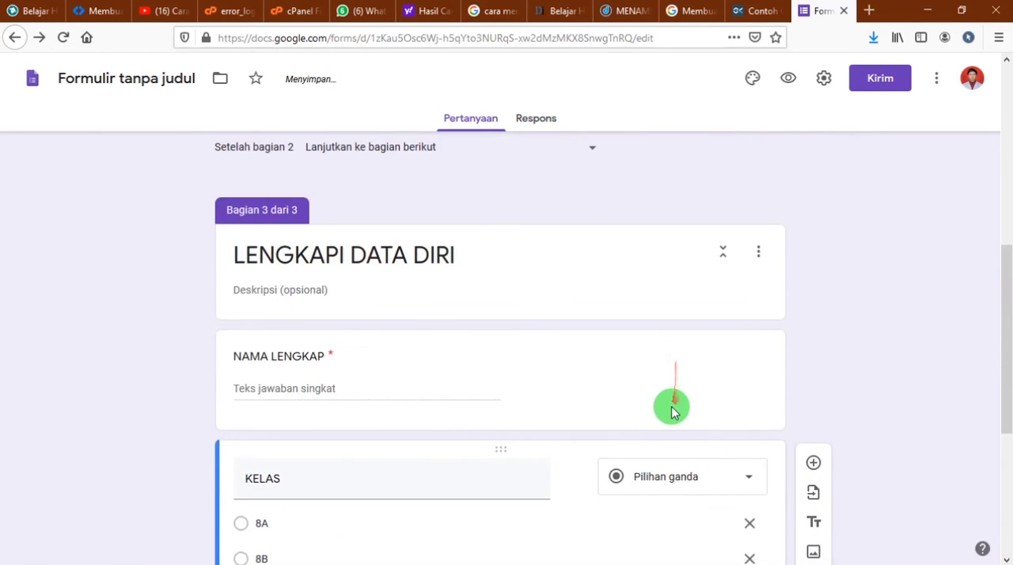
pyautogui.scroll(-2, 673, 403)
pyautogui.scroll(-3, 690, 451)
pyautogui.scroll(4, 690, 450)
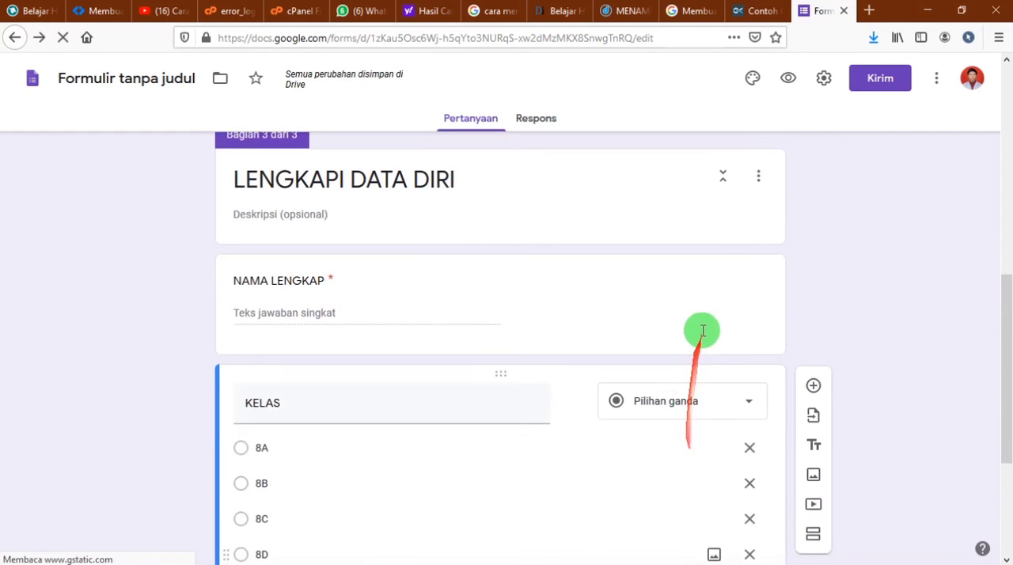
pyautogui.click(707, 291)
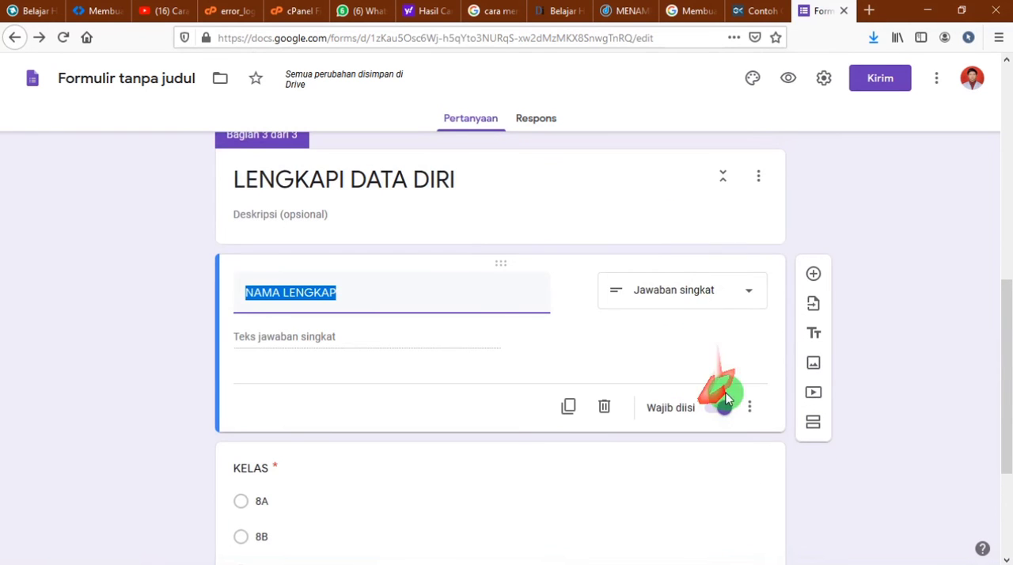
pyautogui.scroll(-3, 905, 513)
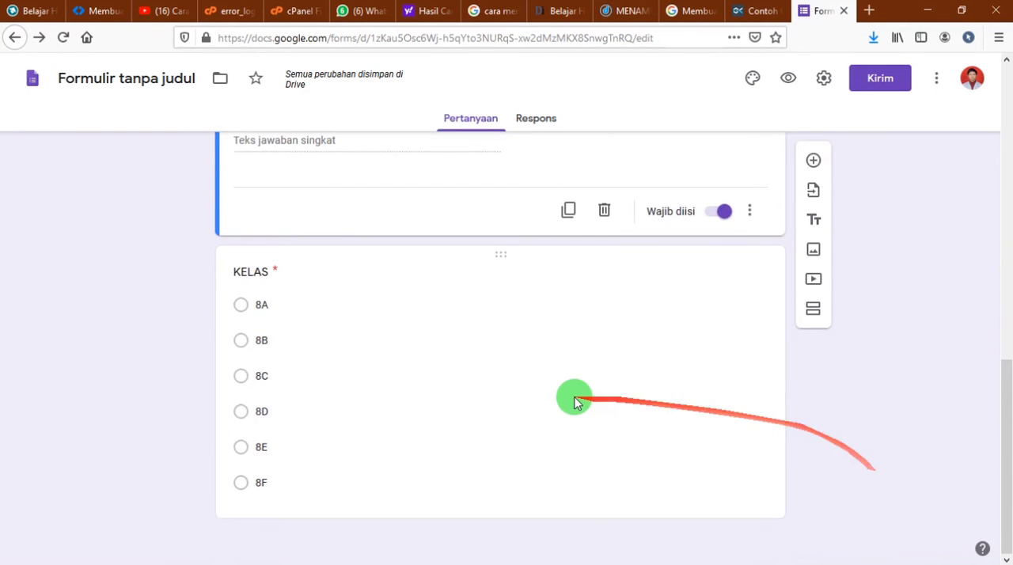
pyautogui.click(642, 410)
# Check the Notepad outline for section 4, then return to the form and add a fourth section after the KELAS question
pyautogui.hotkey('alt', 'Tab')
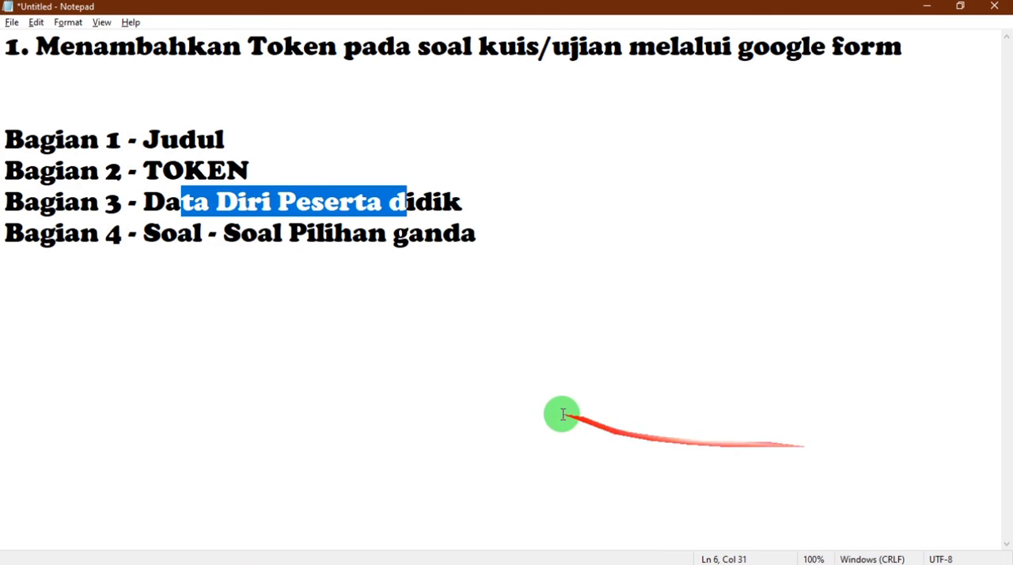
pyautogui.moveTo(495, 242); pyautogui.dragTo(25, 247)
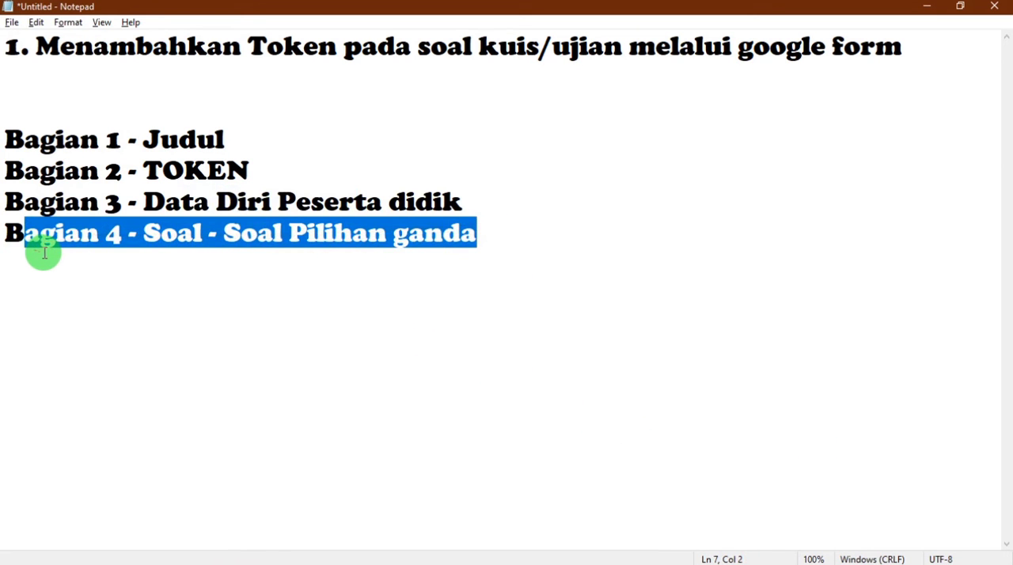
pyautogui.hotkey('alt', 'Tab')
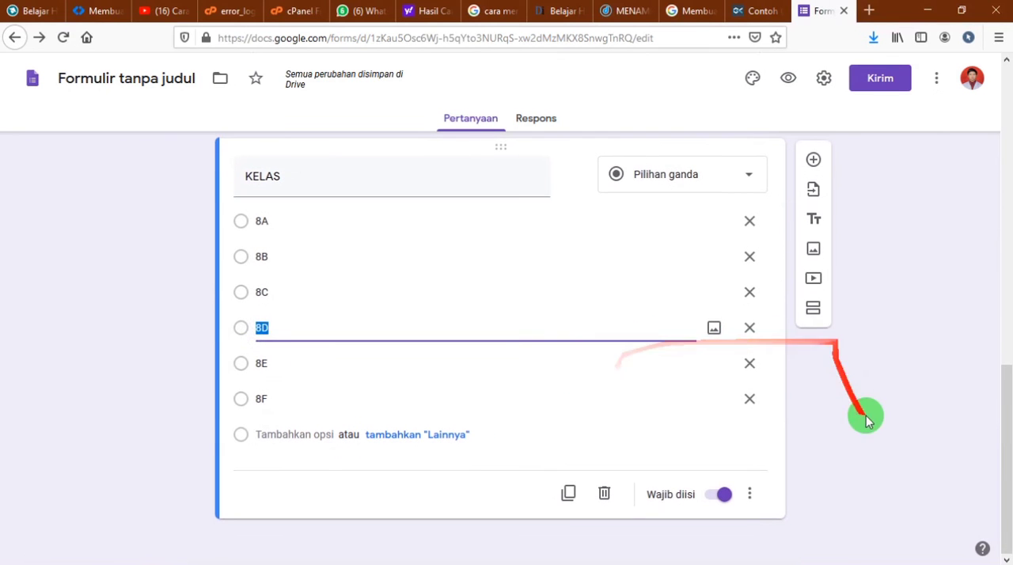
pyautogui.click(857, 456)
pyautogui.scroll(3, 853, 471)
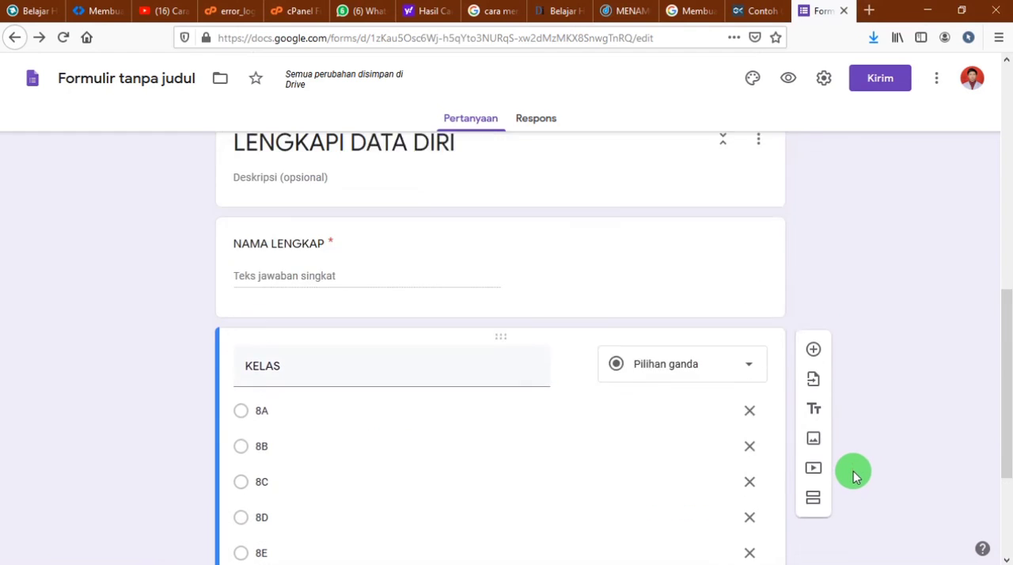
pyautogui.scroll(-3, 854, 471)
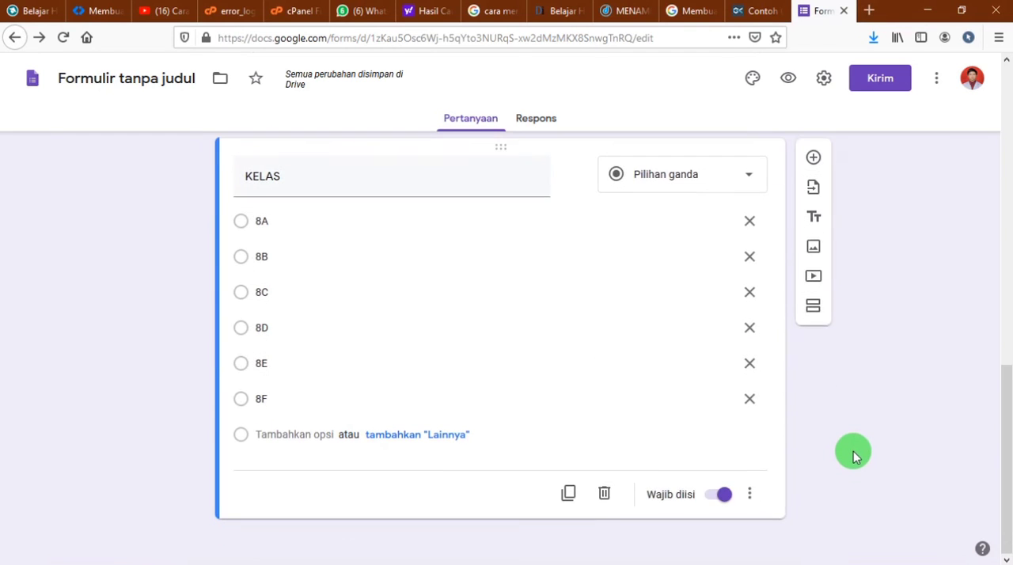
pyautogui.click(811, 306)
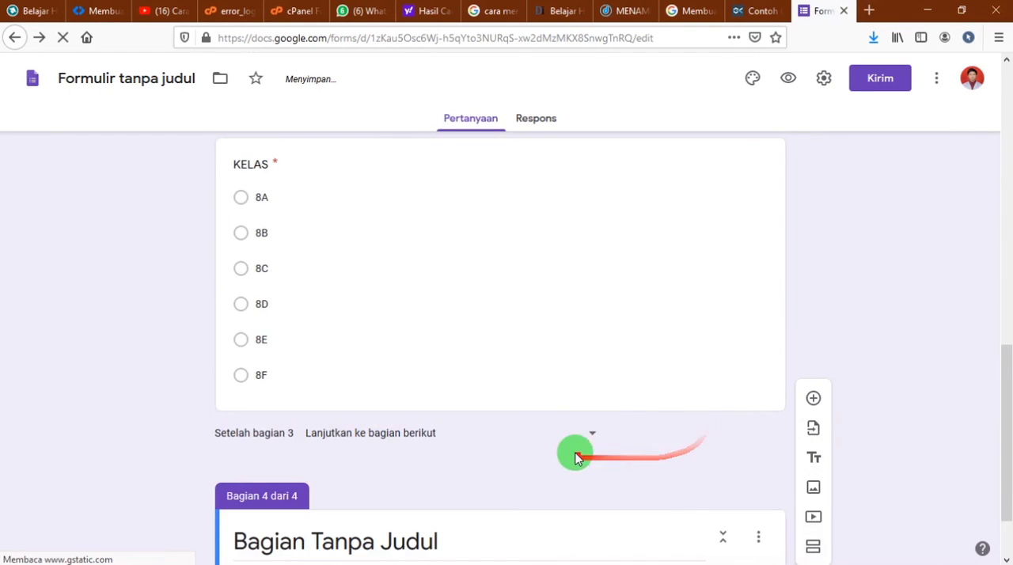
# In the form settings, limit respondents to one response (Batasi ke 1 tanggapan) and shuffle the question order (Acak urutan pertanyaan)
pyautogui.scroll(10, 577, 452)
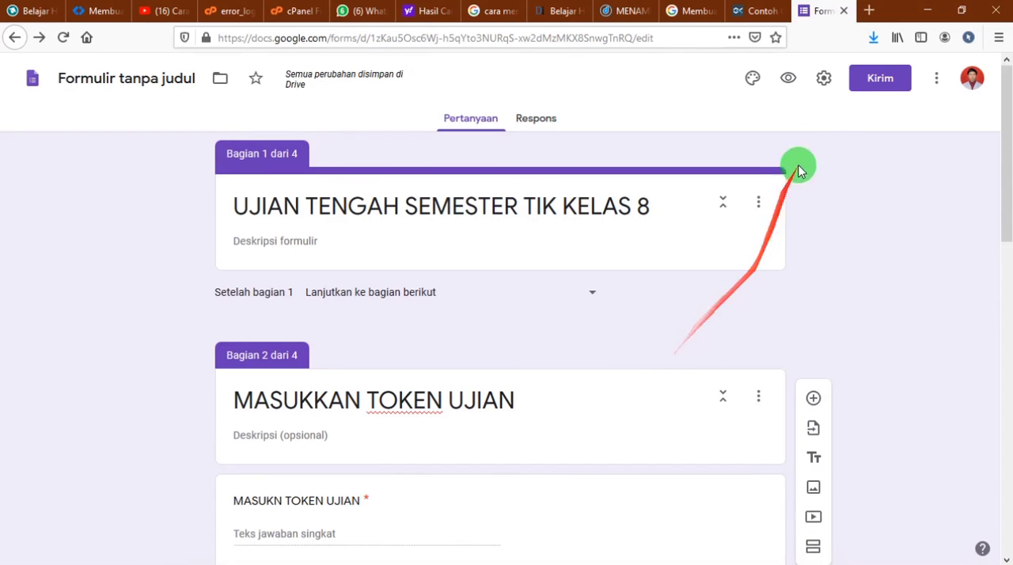
pyautogui.click(823, 82)
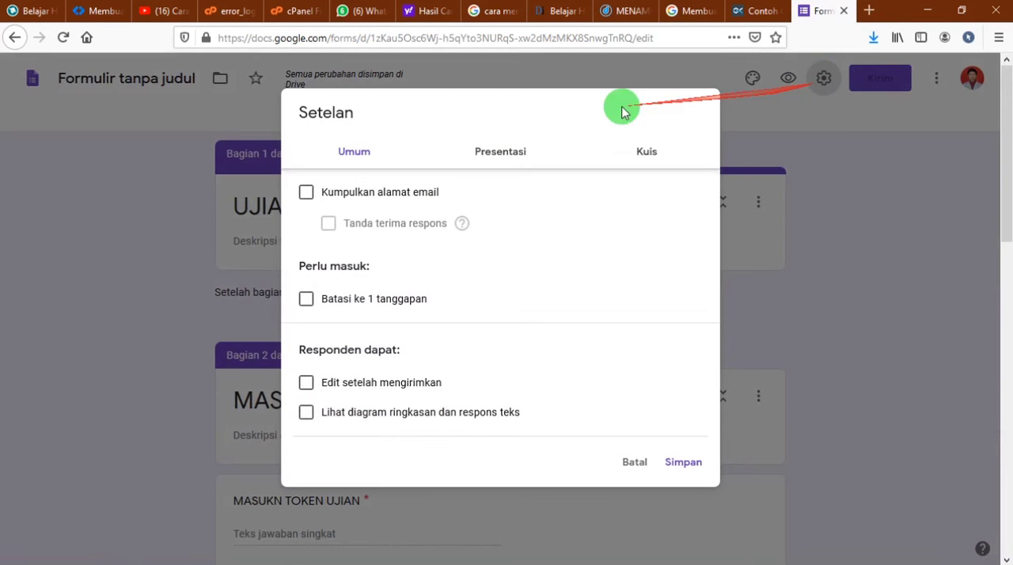
pyautogui.click(307, 300)
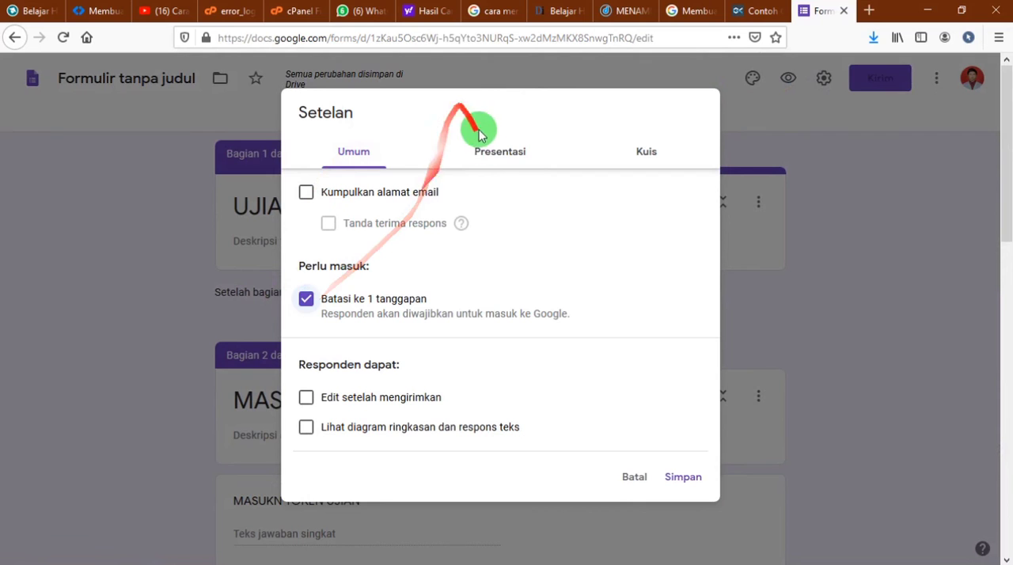
pyautogui.click(481, 157)
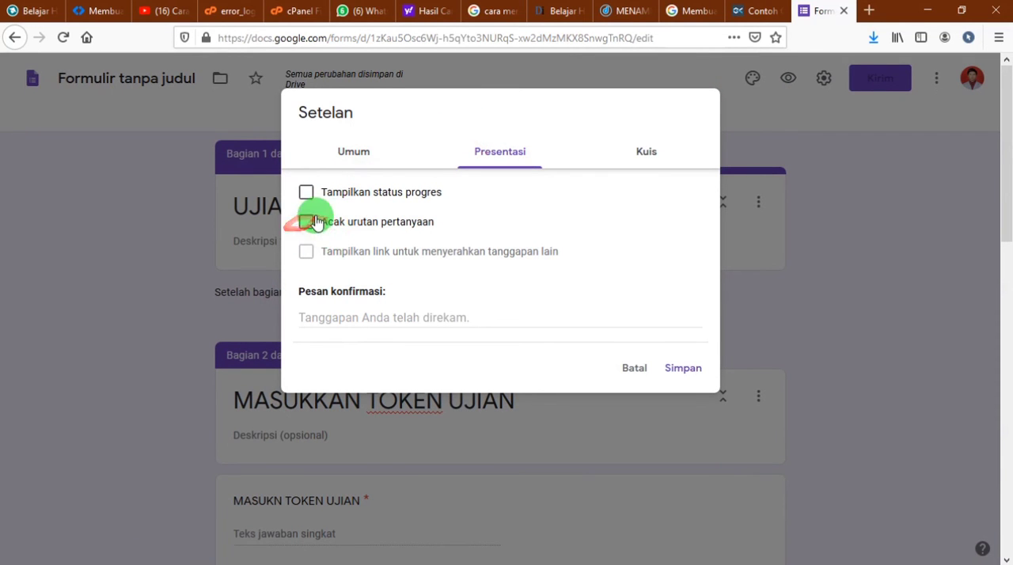
pyautogui.click(631, 151)
pyautogui.click(495, 160)
pyautogui.click(309, 220)
# Make the form a quiz, disable Pertanyaan tak terjawab and Jawaban yang benar for respondents, and save the settings
pyautogui.click(635, 152)
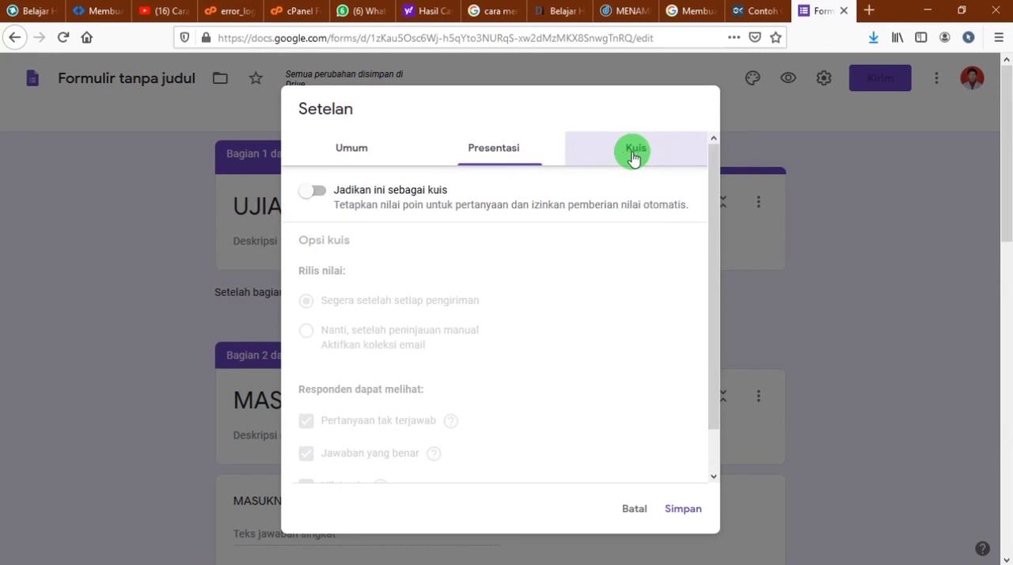
pyautogui.click(311, 192)
pyautogui.scroll(-1, 445, 327)
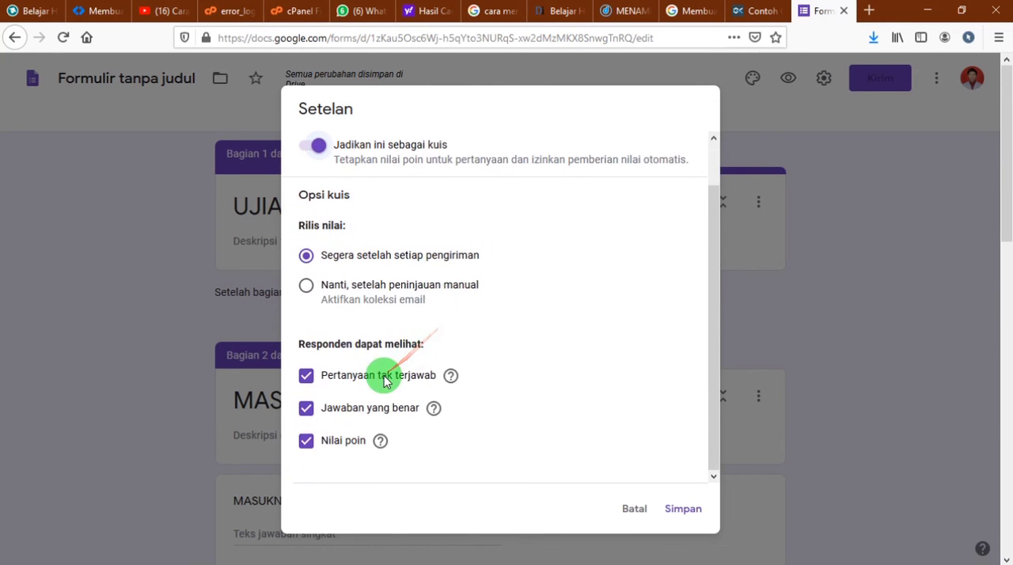
pyautogui.click(306, 413)
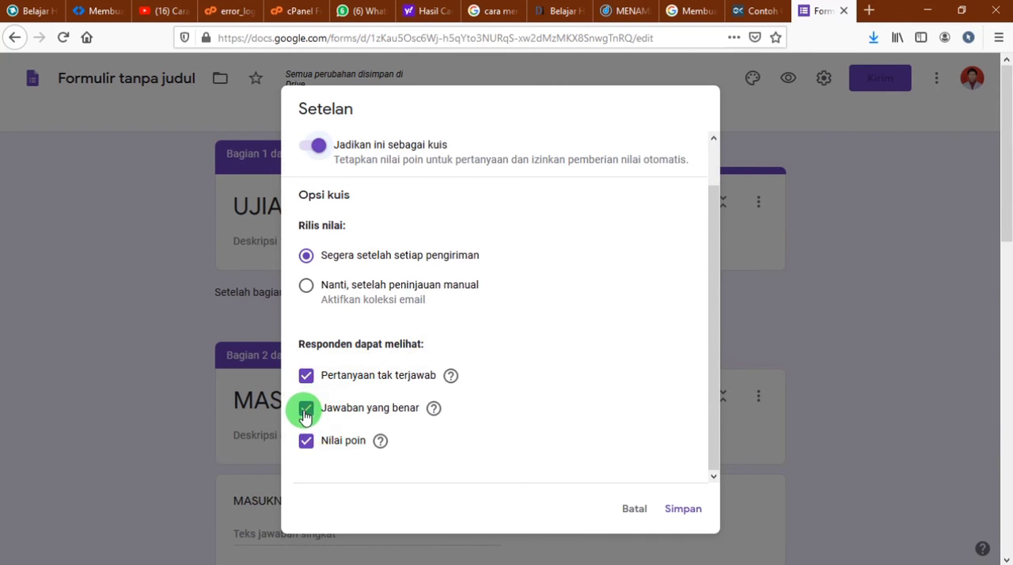
pyautogui.click(300, 414)
pyautogui.click(309, 374)
pyautogui.click(307, 408)
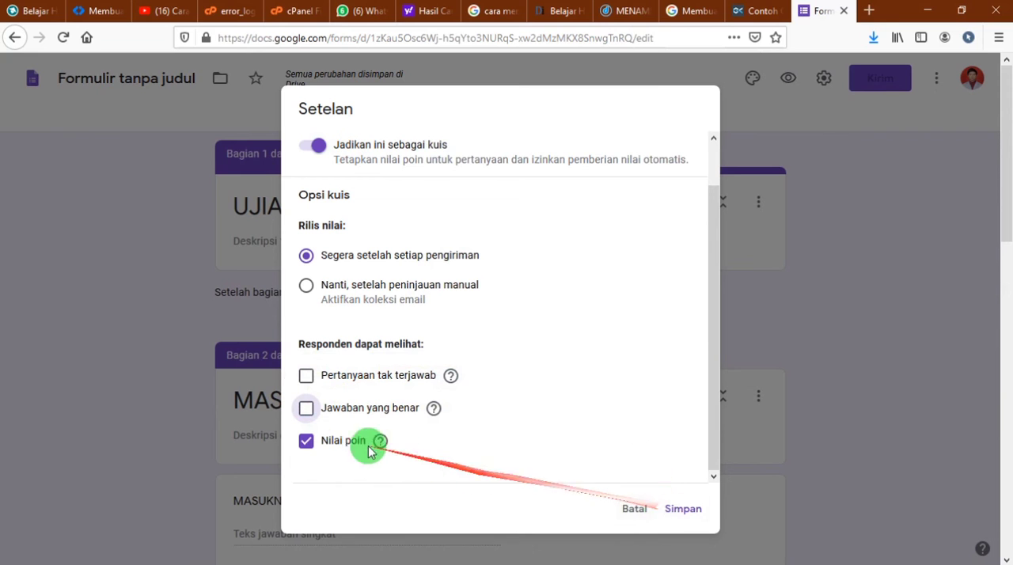
pyautogui.click(685, 509)
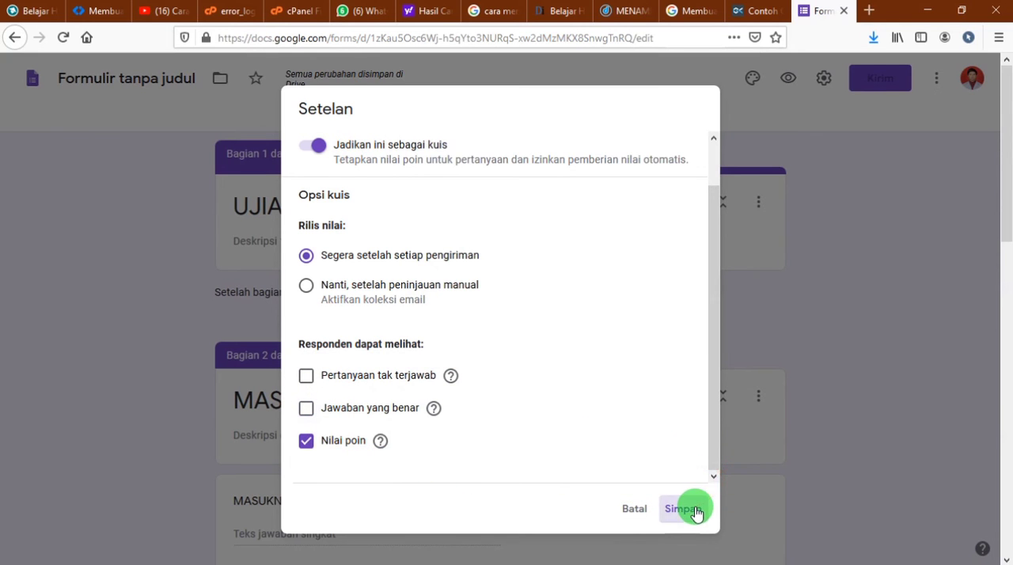
# Add a question to section 4 reading "Dapat menampung 1 juta baris dan 16000 kolom termasuk dalam..."
pyautogui.scroll(-10, 678, 502)
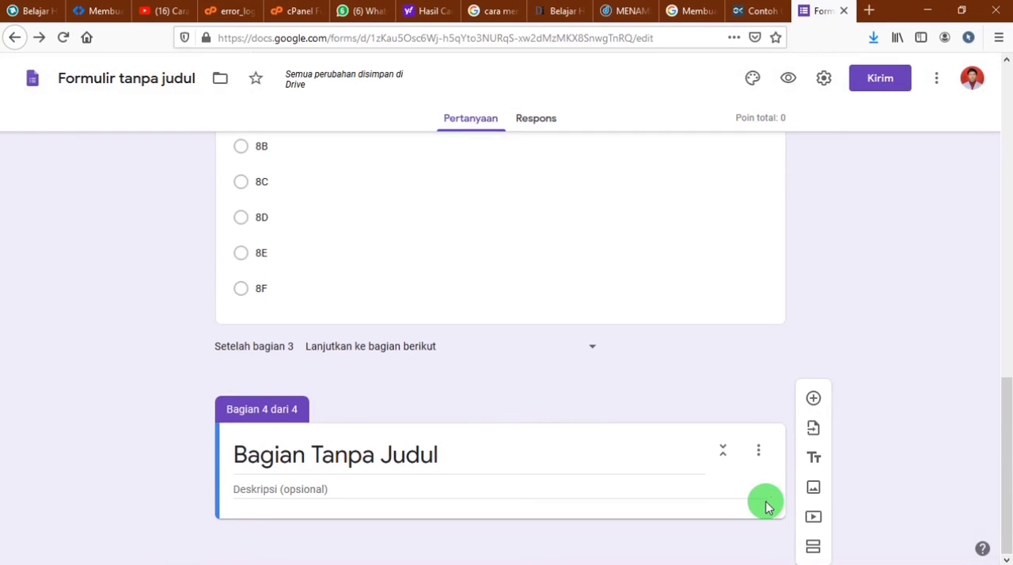
pyautogui.click(814, 399)
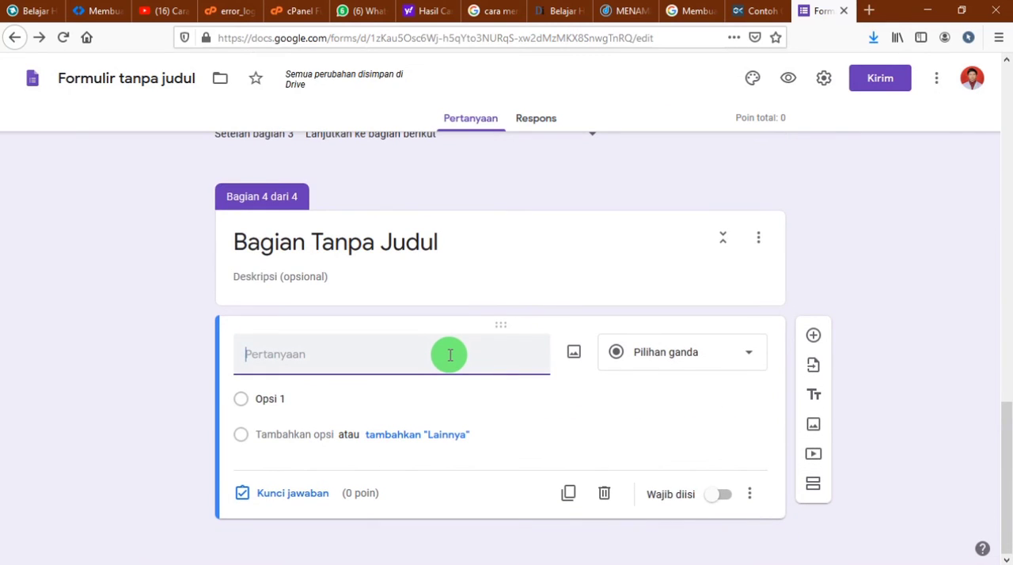
pyautogui.write('j')
pyautogui.press('BackSpace')
pyautogui.write('jl')
pyautogui.press('BackSpace')
pyautogui.press('BackSpace')
pyautogui.write('DA')
pyautogui.press('BackSpace')
pyautogui.press('BackSpace')
pyautogui.press('BackSpace')
pyautogui.write('Dapat mena')
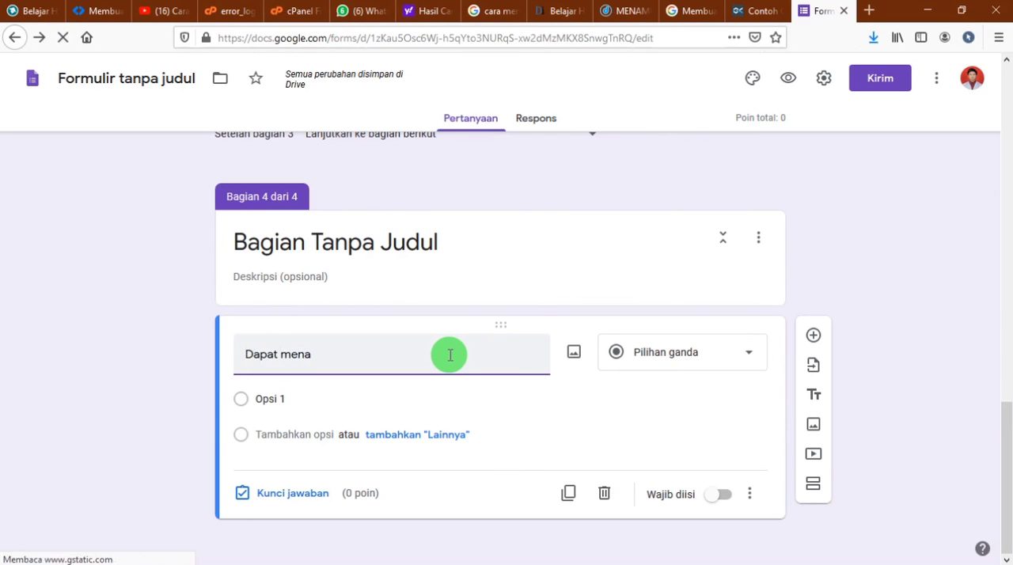
pyautogui.write('mpung 1')
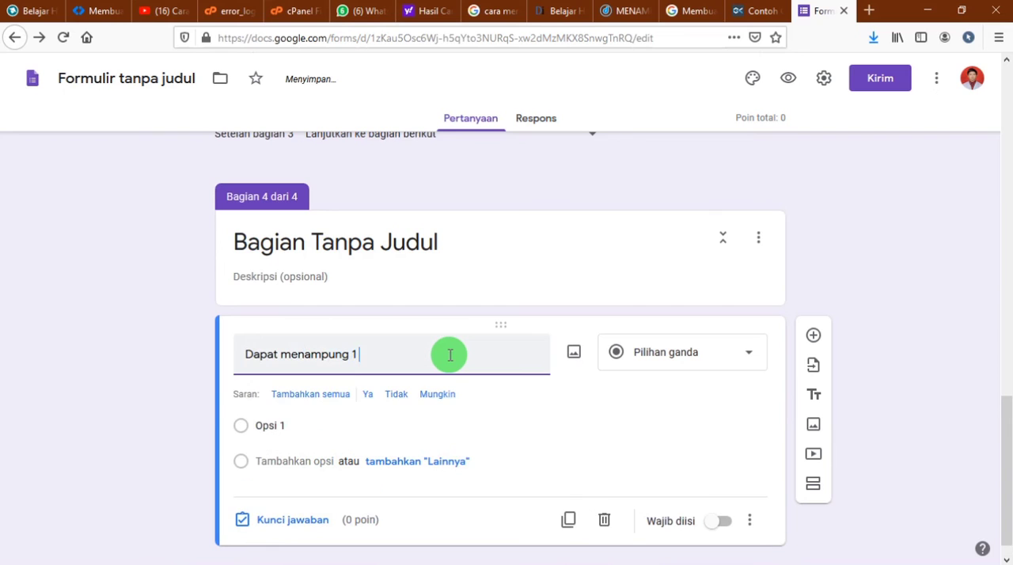
pyautogui.write(' juta baris dan 16000')
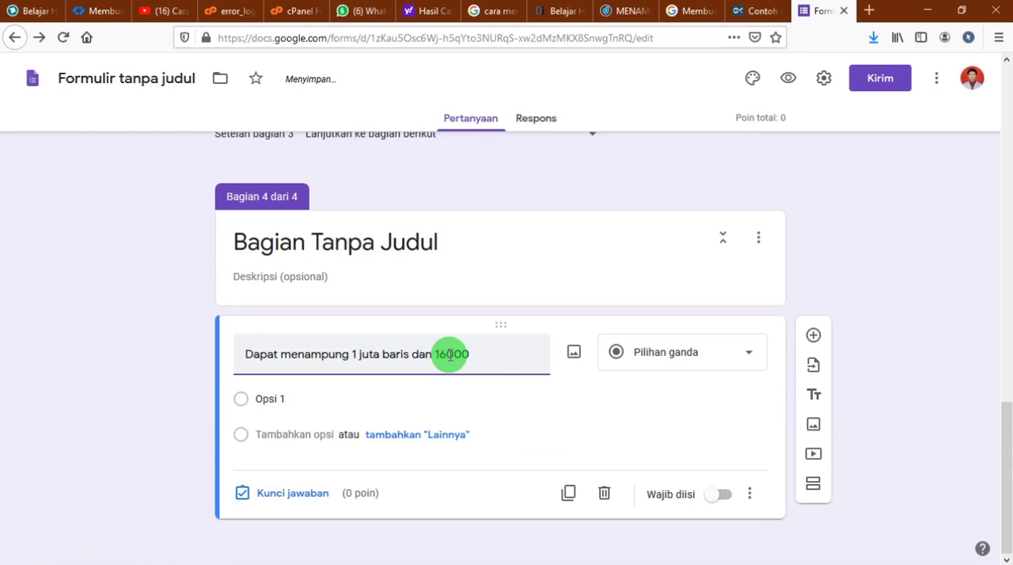
pyautogui.write(' 16.000 kolom termasu')
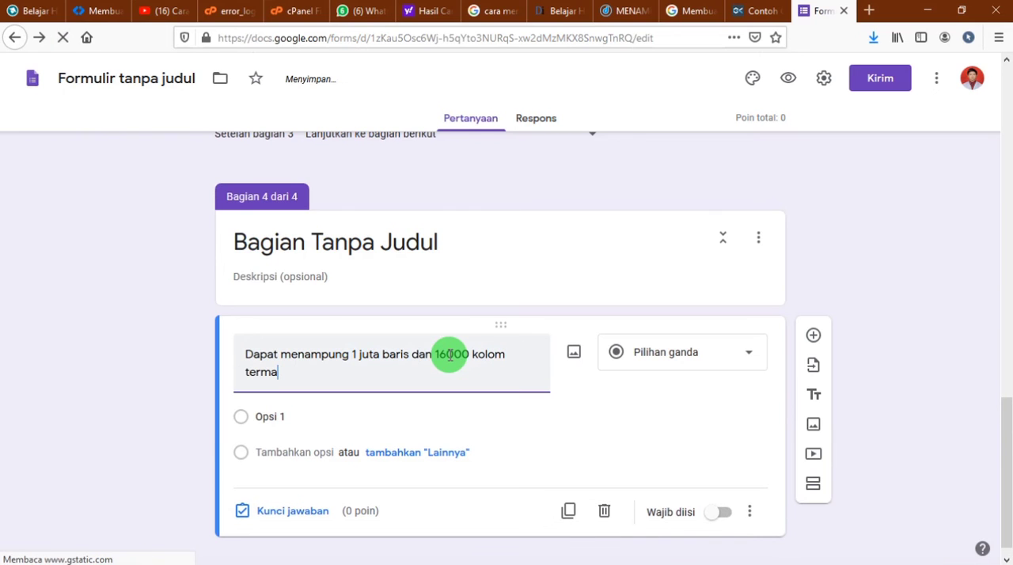
pyautogui.write('k ')
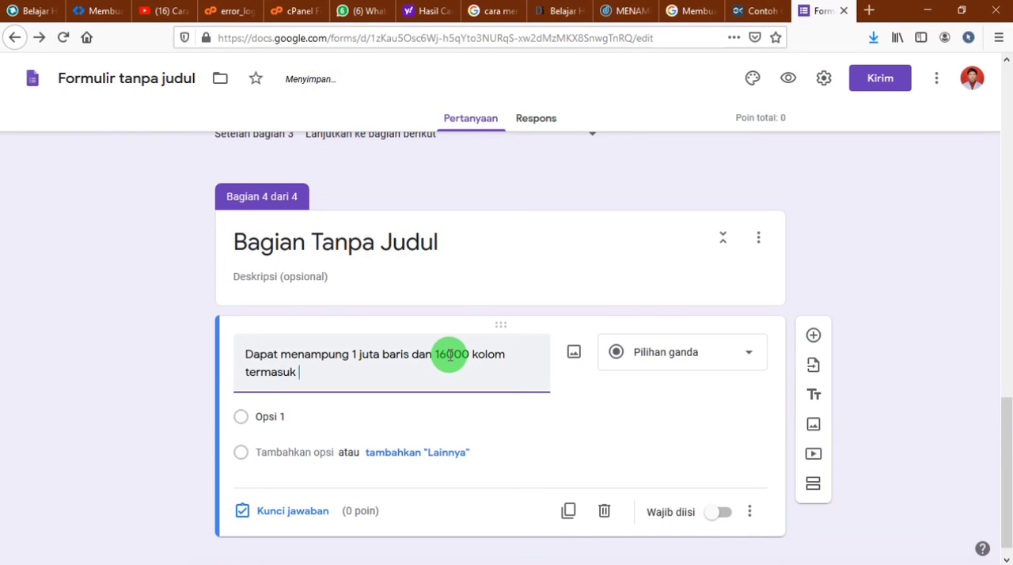
pyautogui.write('dalam...')
# Set the first answer option of the section 4 question to "Pengertian Microsoft Excel"
pyautogui.click(352, 414)
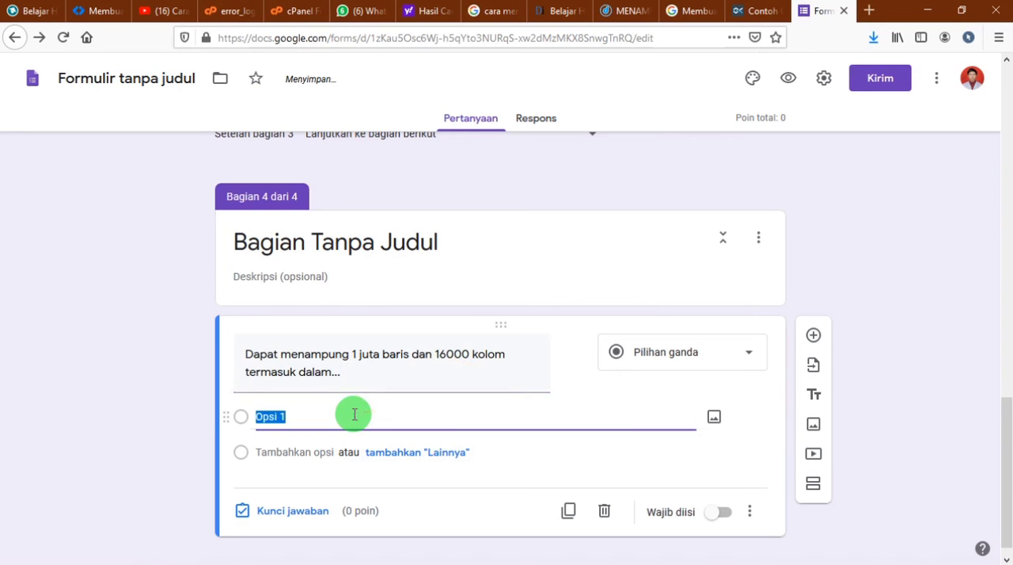
pyautogui.write('Oeng')
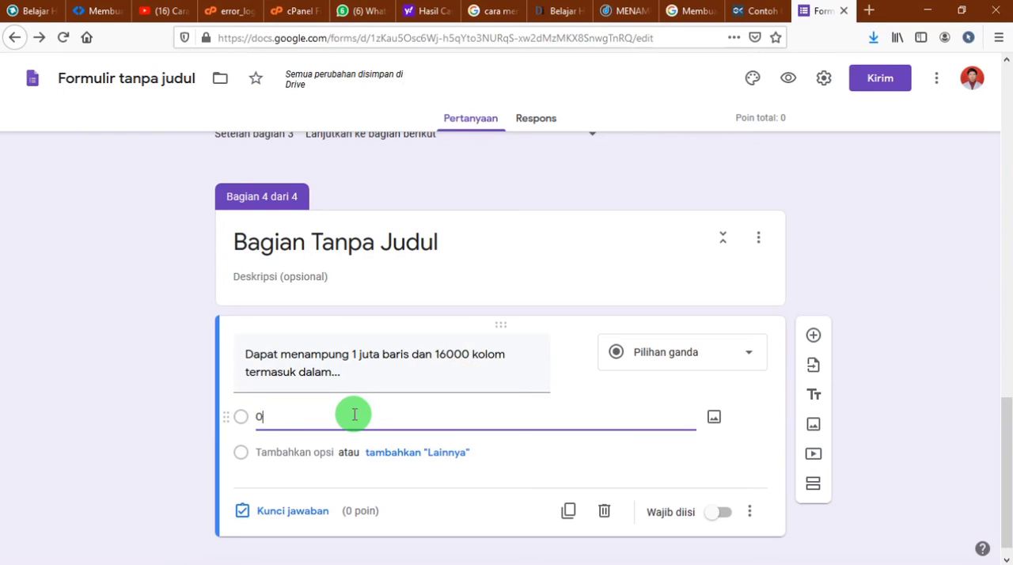
pyautogui.write('ertian Micro')
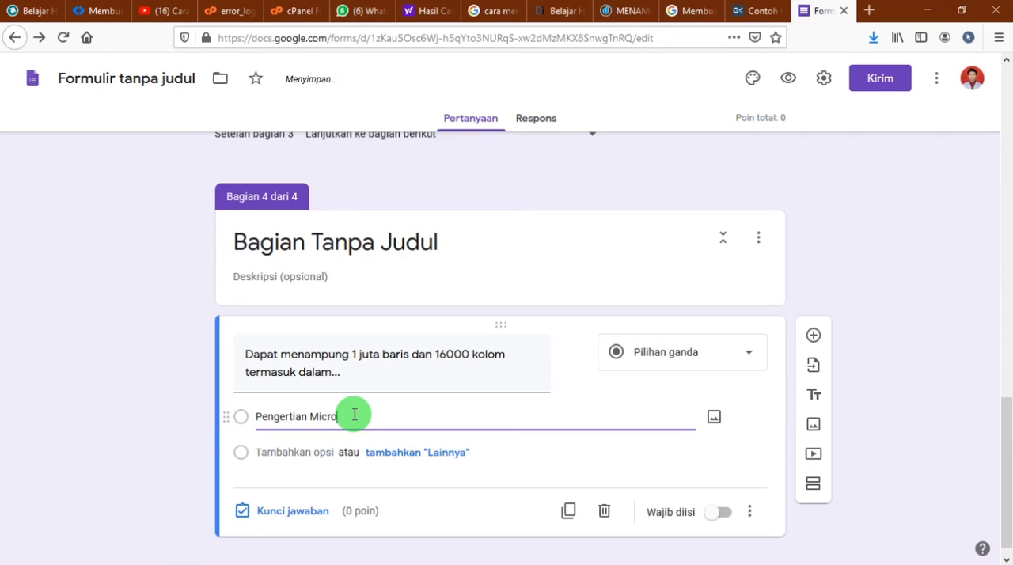
pyautogui.press('BackSpace')
pyautogui.press('BackSpace')
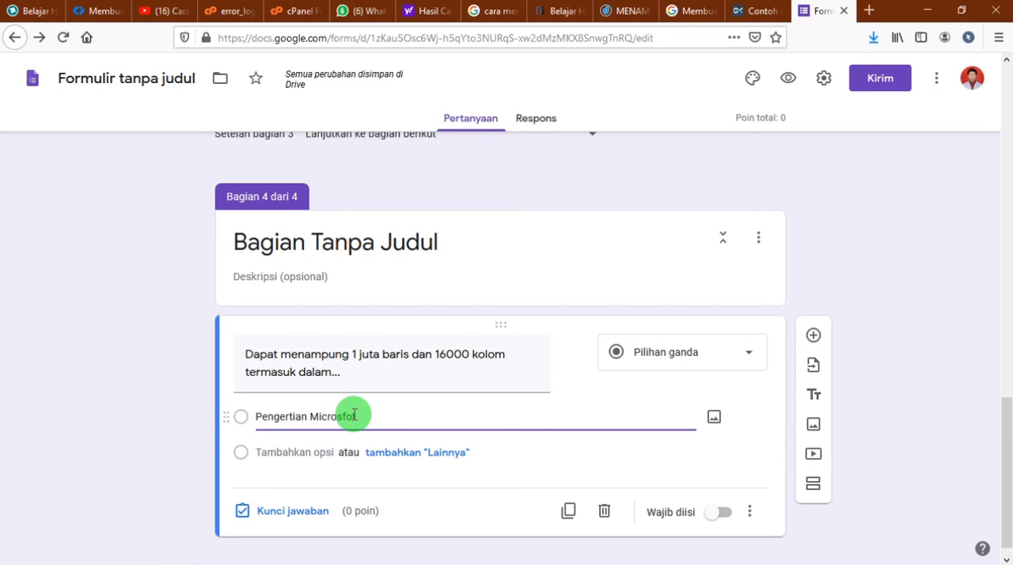
pyautogui.press('BackSpace')
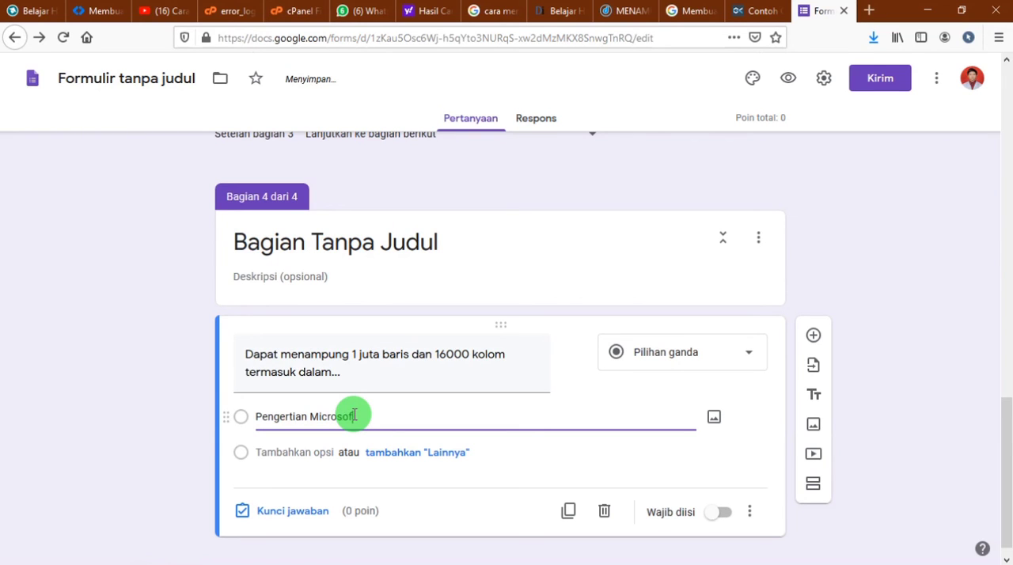
pyautogui.write('oft Excel')
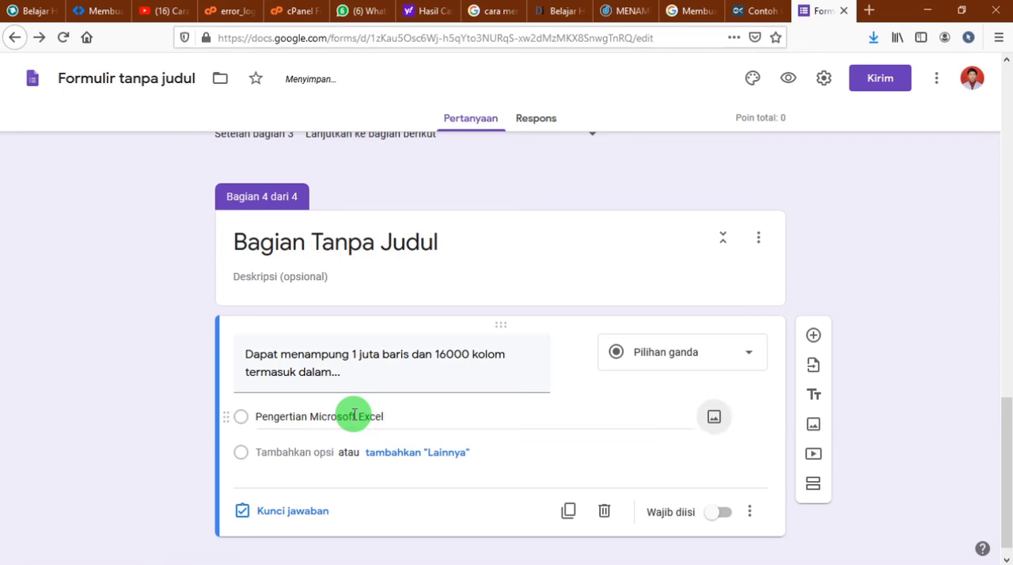
pyautogui.press('Tab')
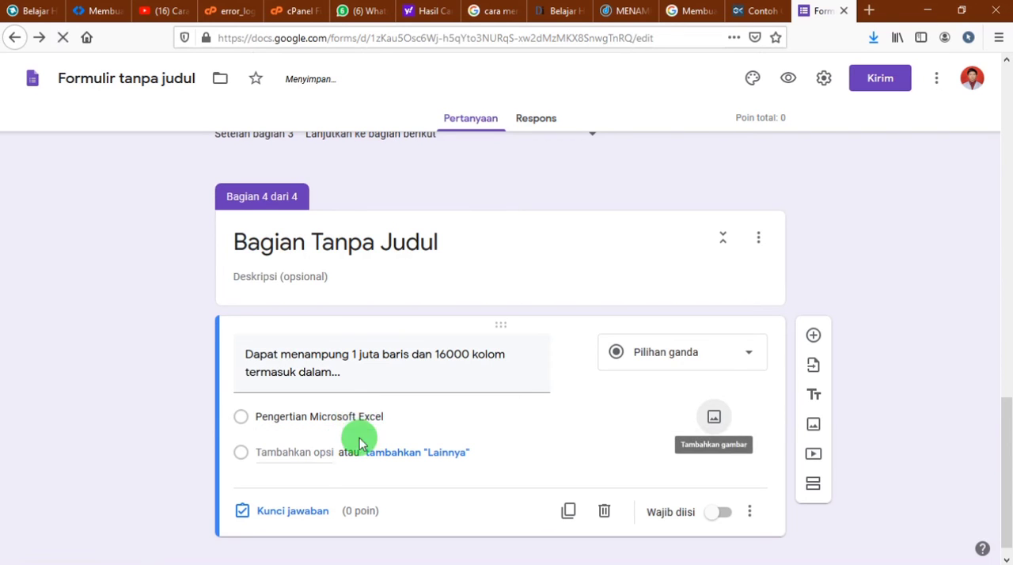
# Add "Fungsi Microsoft Excel" and "Kelebihan Microsoft Excel" as the second and third answer options
pyautogui.click(311, 452)
pyautogui.write('K')
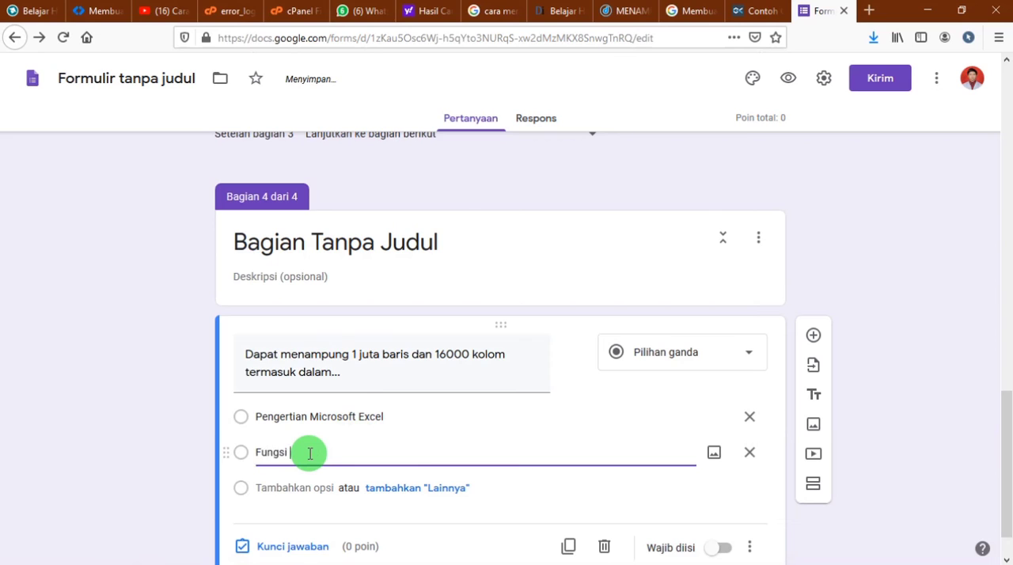
pyautogui.write('ungsi Microsoft Excel')
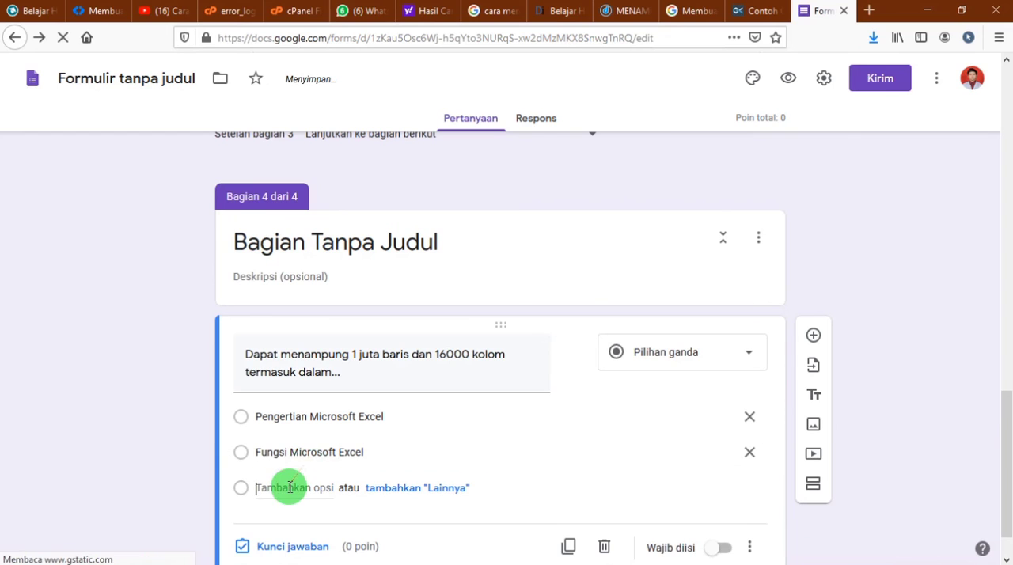
pyautogui.click(291, 488)
pyautogui.write('Keleb')
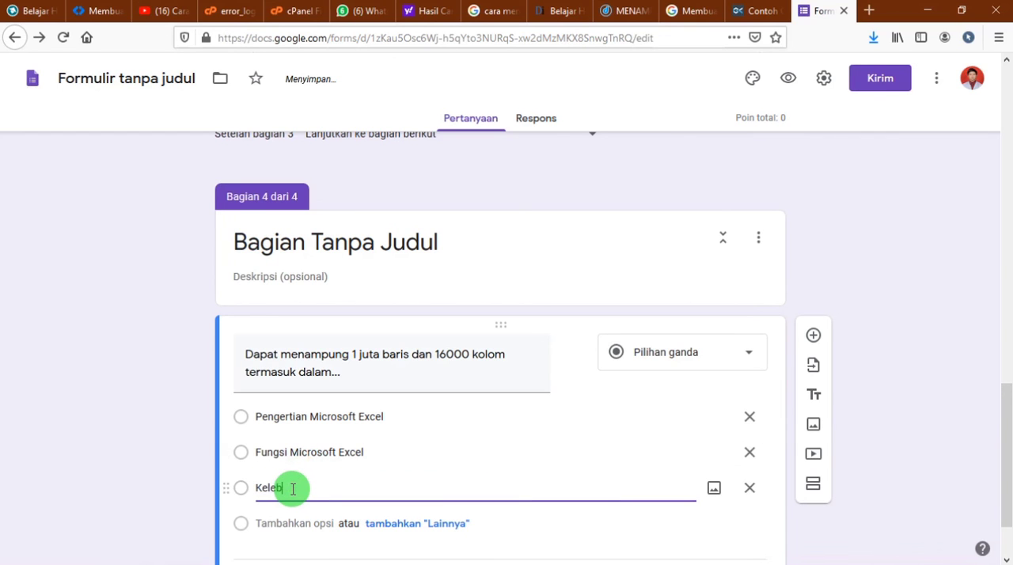
pyautogui.write('ihan Microsoft Excel')
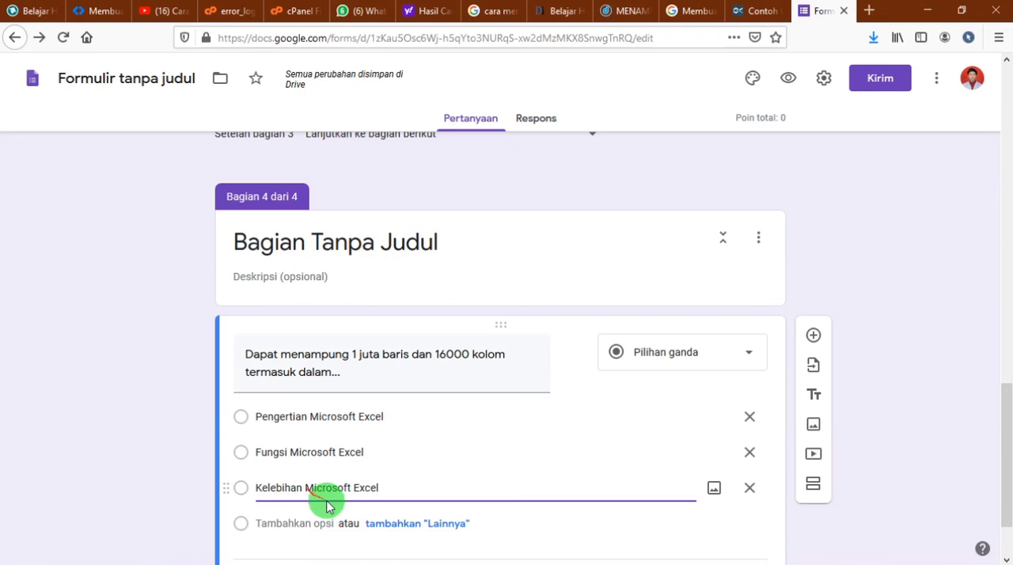
# Add "Kekurangan Microsoft Excel" as the fourth answer option and make the question required
pyautogui.click(305, 522)
pyautogui.write('Kekurangan Microsoft ')
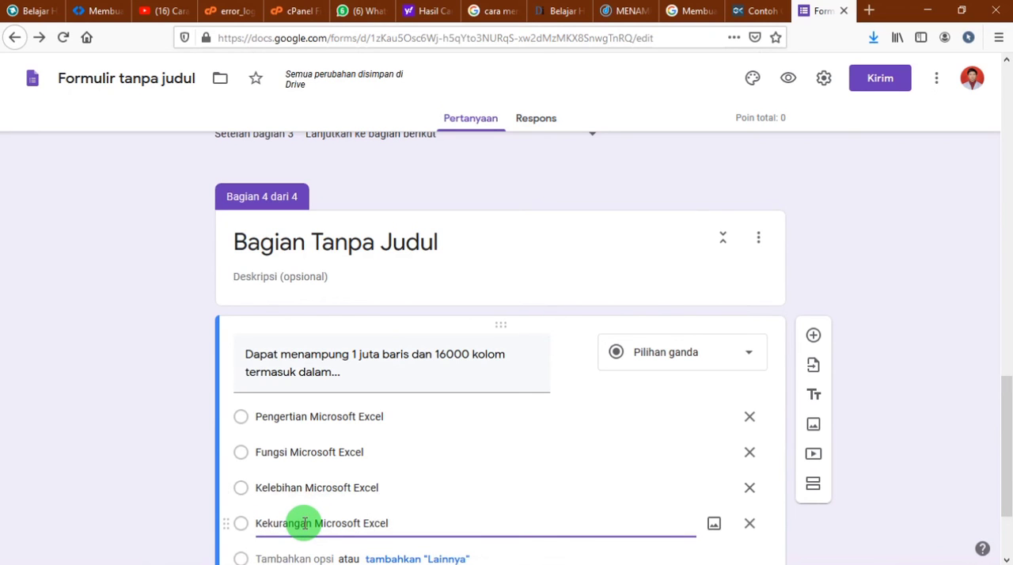
pyautogui.write('Excel')
pyautogui.scroll(-3, 407, 501)
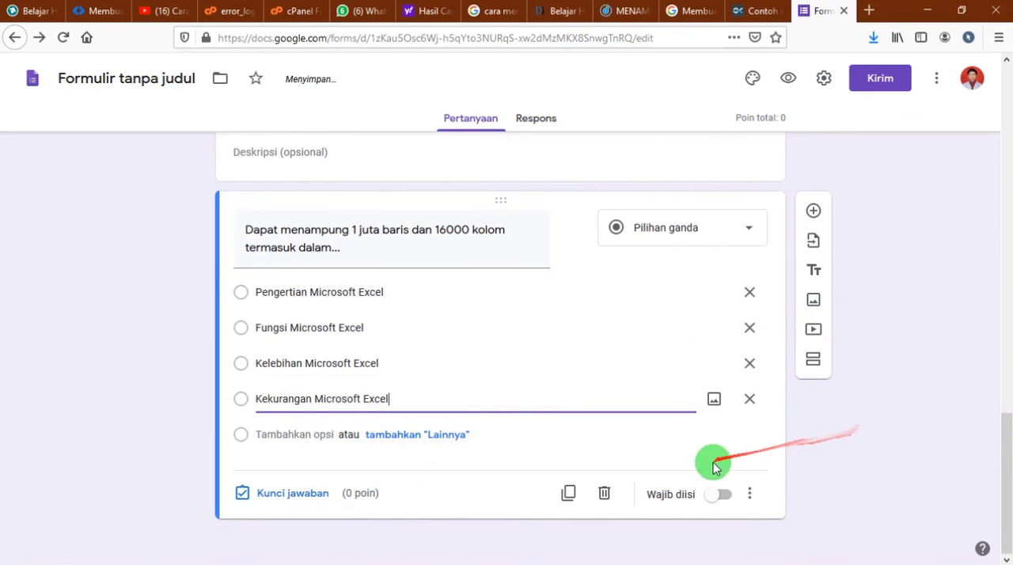
pyautogui.click(718, 495)
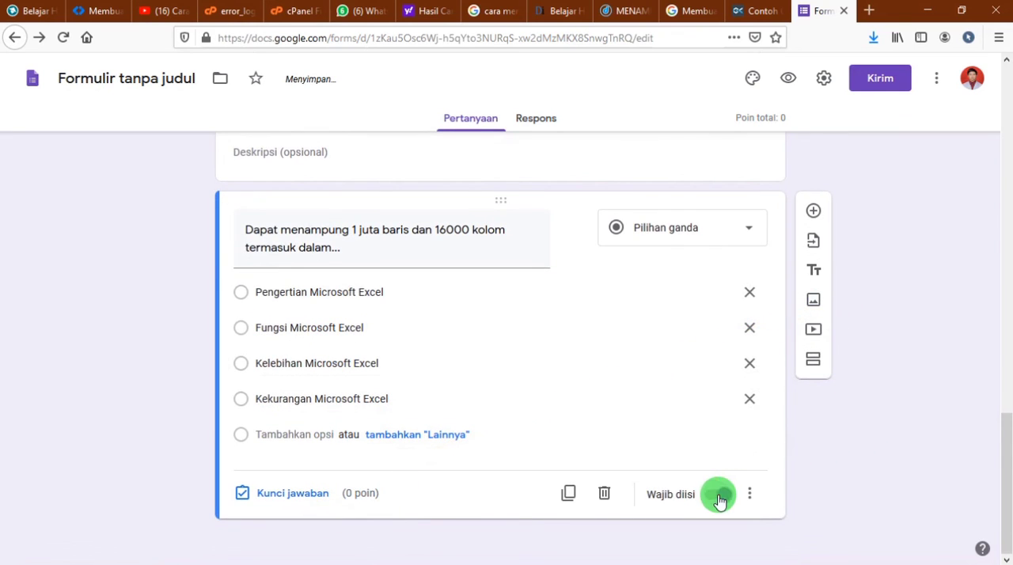
# Add another multiple-choice question to section 4 reading "Berfungsi Sebagai pengolah presentasi yaitu..."
pyautogui.click(813, 211)
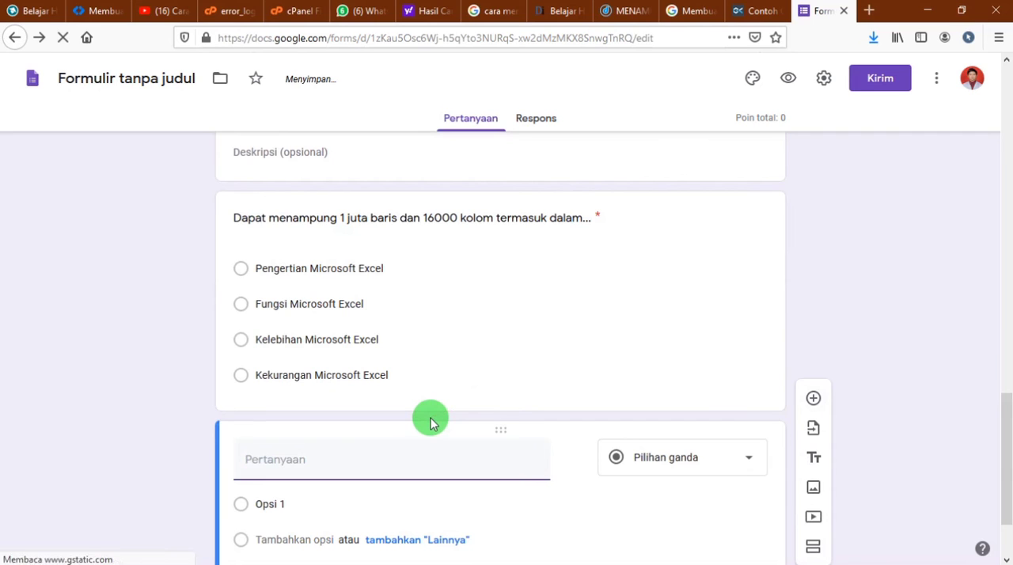
pyautogui.write('Berfungsi S')
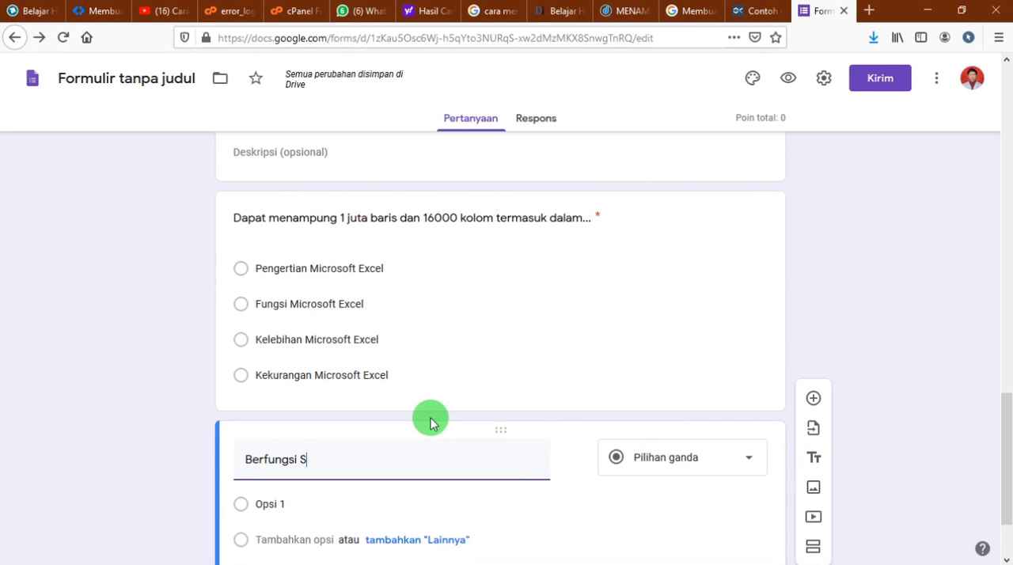
pyautogui.write('ebebagai pengo')
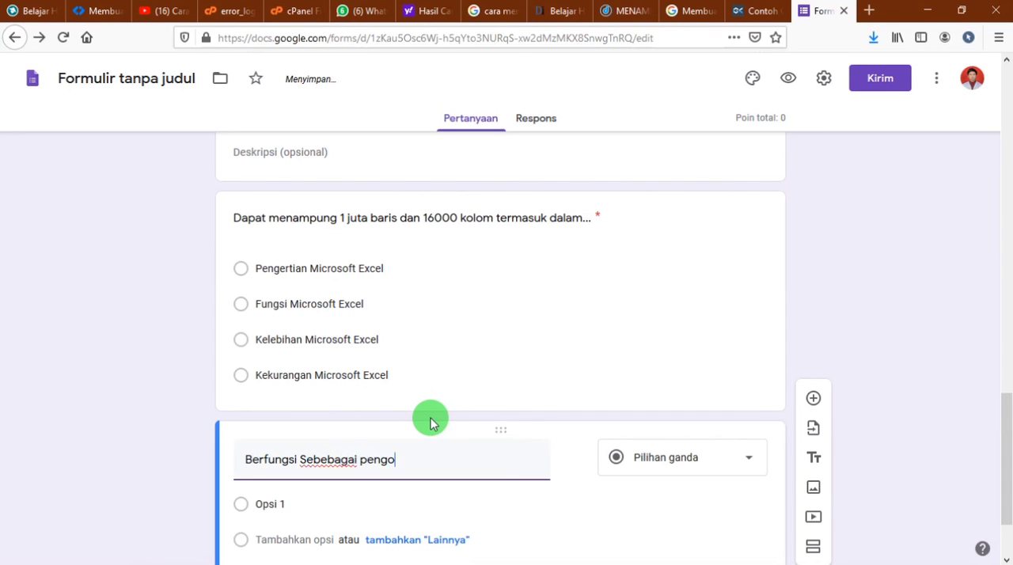
pyautogui.write('lah')
pyautogui.press('BackSpace')
pyautogui.press('BackSpace')
pyautogui.press('BackSpace')
pyautogui.press('BackSpace')
pyautogui.press('BackSpace')
pyautogui.press('BackSpace')
pyautogui.press('BackSpace')
pyautogui.press('BackSpace')
pyautogui.press('BackSpace')
pyautogui.press('BackSpace')
pyautogui.press('BackSpace')
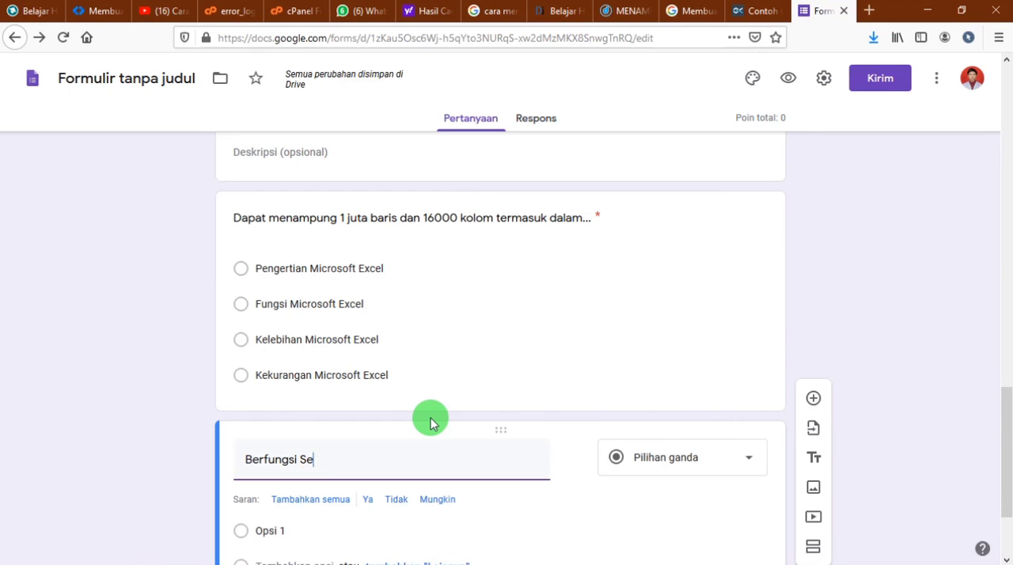
pyautogui.write('bagai pe')
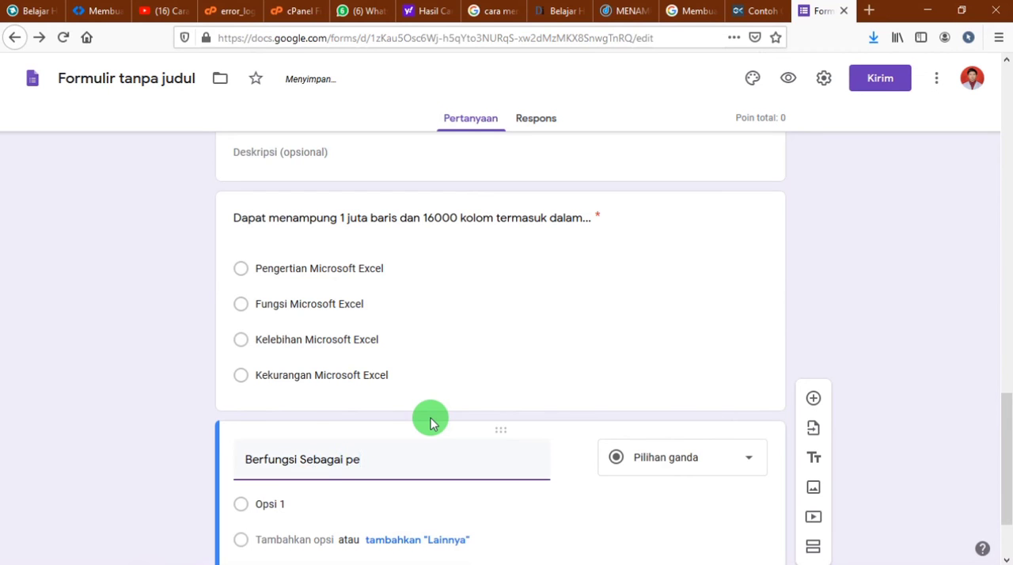
pyautogui.write('ngolah pre')
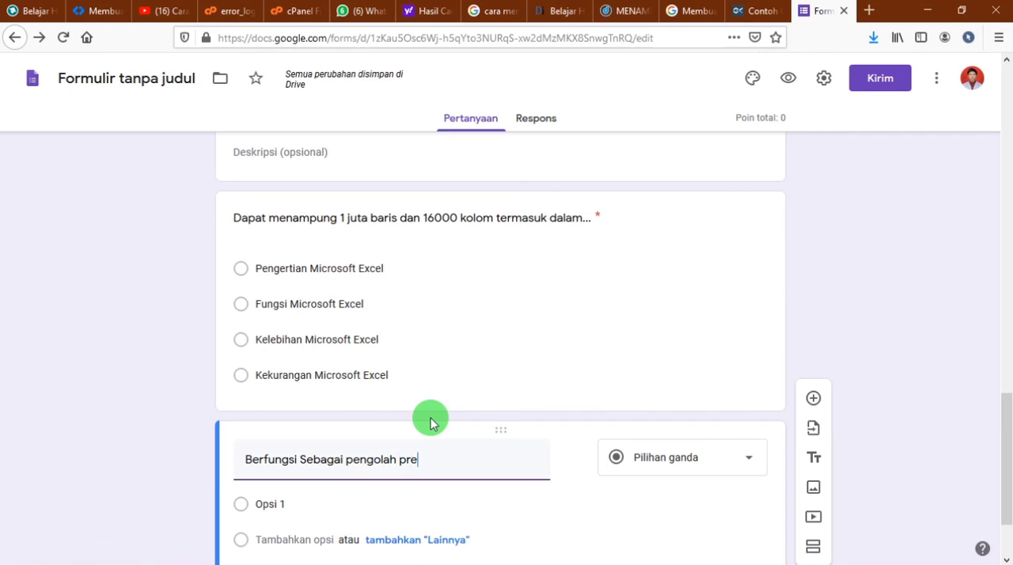
pyautogui.write('sentasi yaitu...')
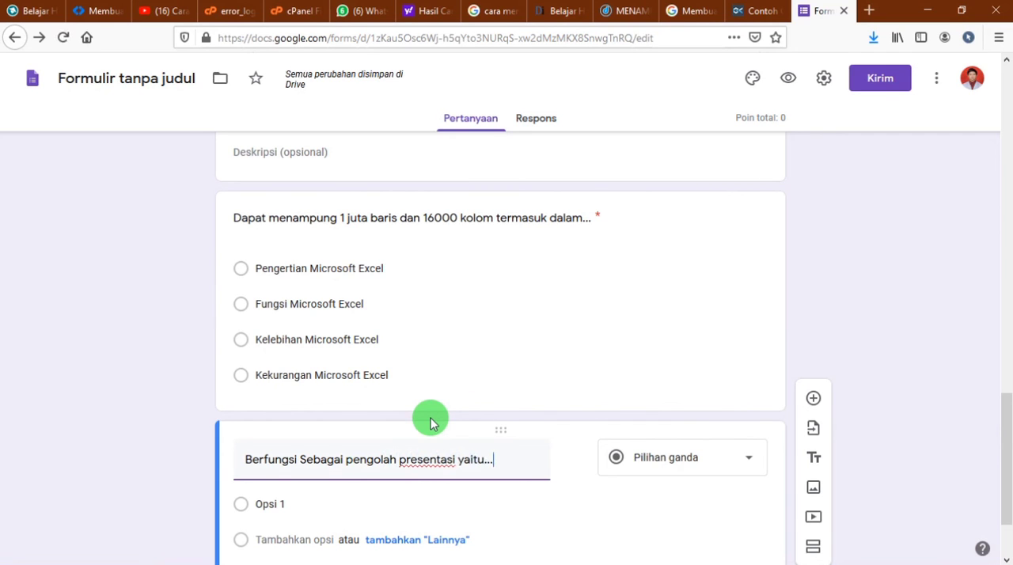
# Enter "Microsoft Word", "Microsoft Excel" and "Microsoft Powerpoint" as the first three answer options of the presentation question
pyautogui.click(332, 496)
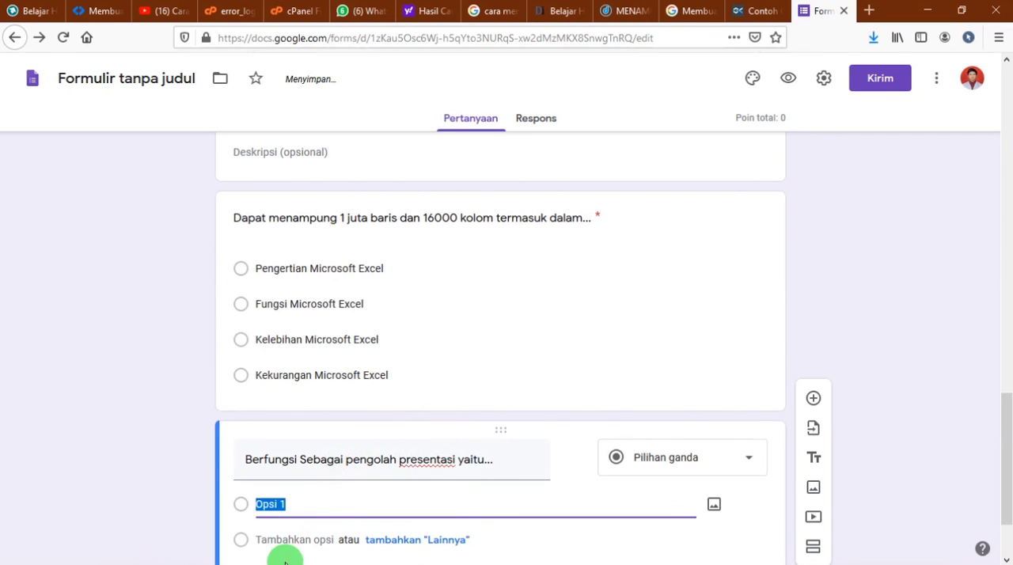
pyautogui.write('Micro')
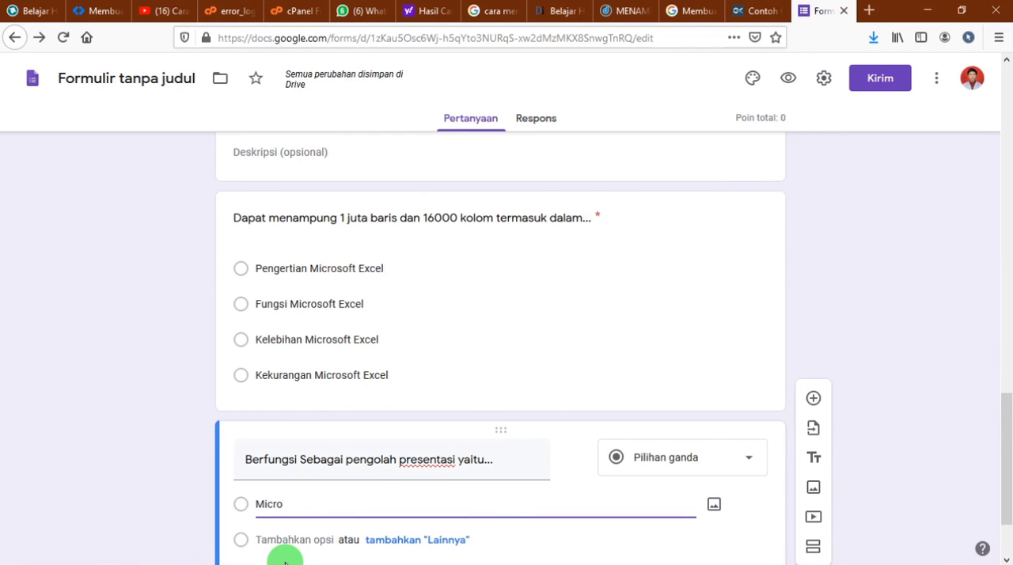
pyautogui.write('offt Word')
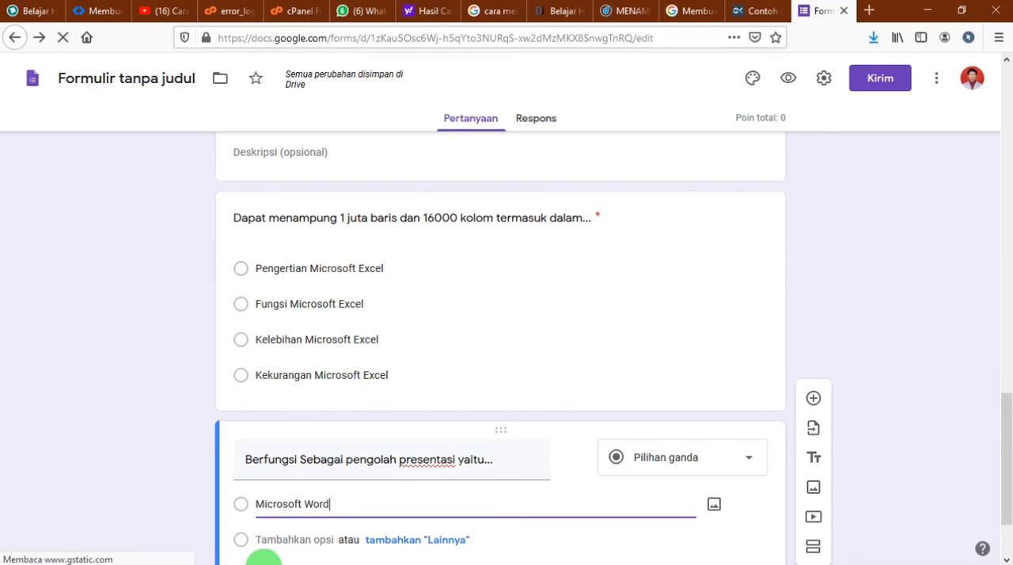
pyautogui.scroll(-2, 272, 507)
pyautogui.click(283, 435)
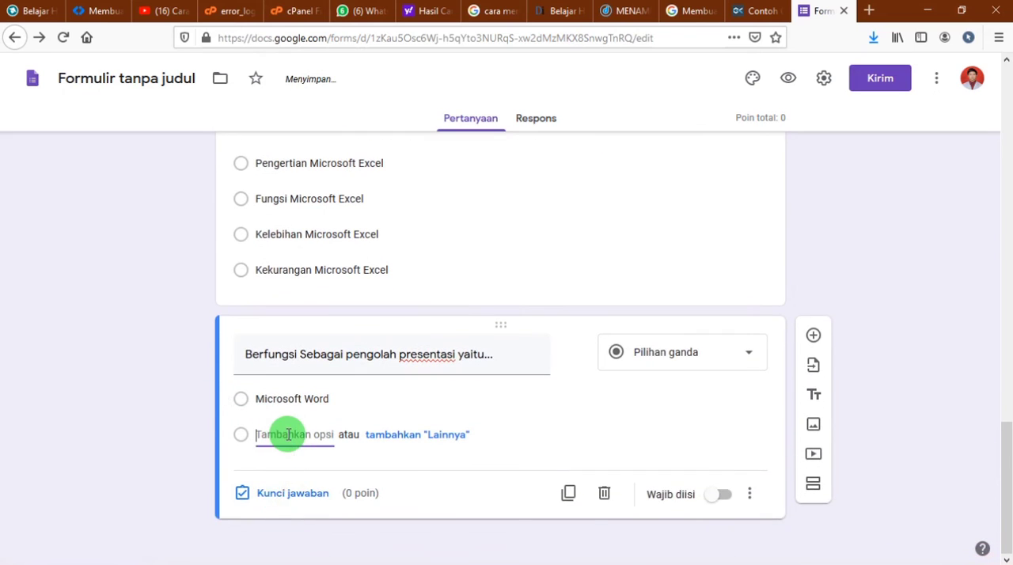
pyautogui.write('Microsoft ')
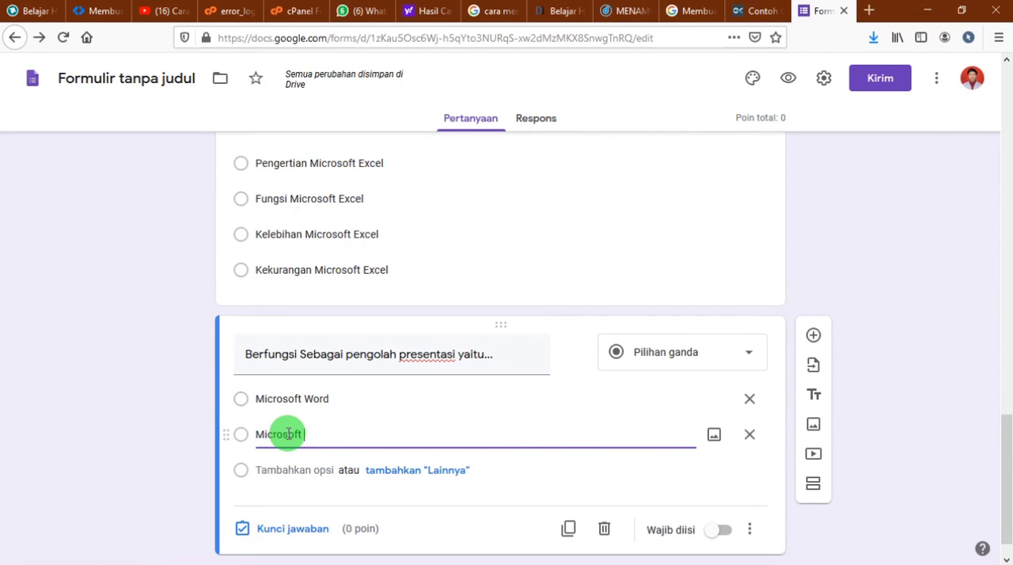
pyautogui.write('Excel')
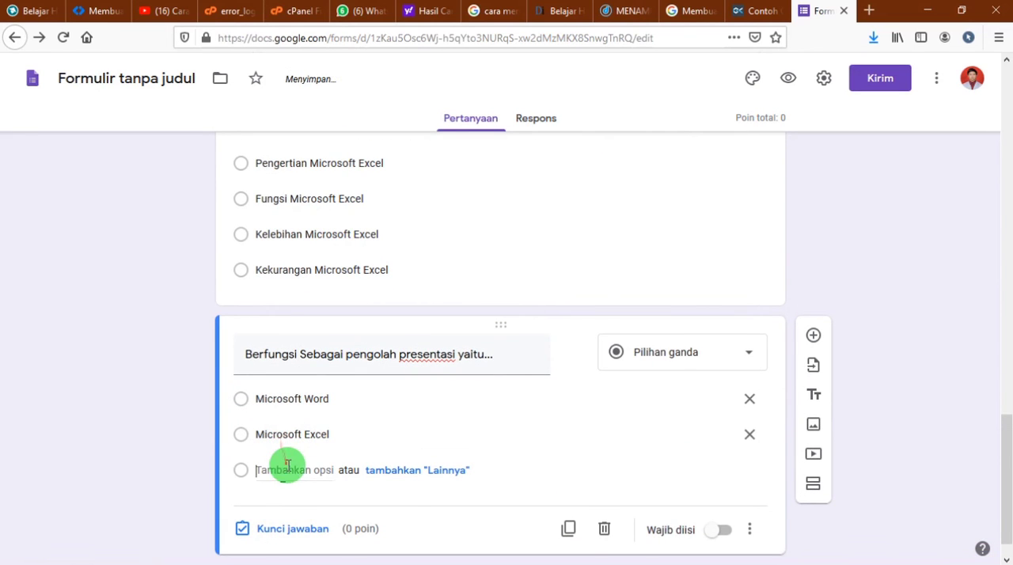
pyautogui.click(287, 470)
pyautogui.write('Microsoft')
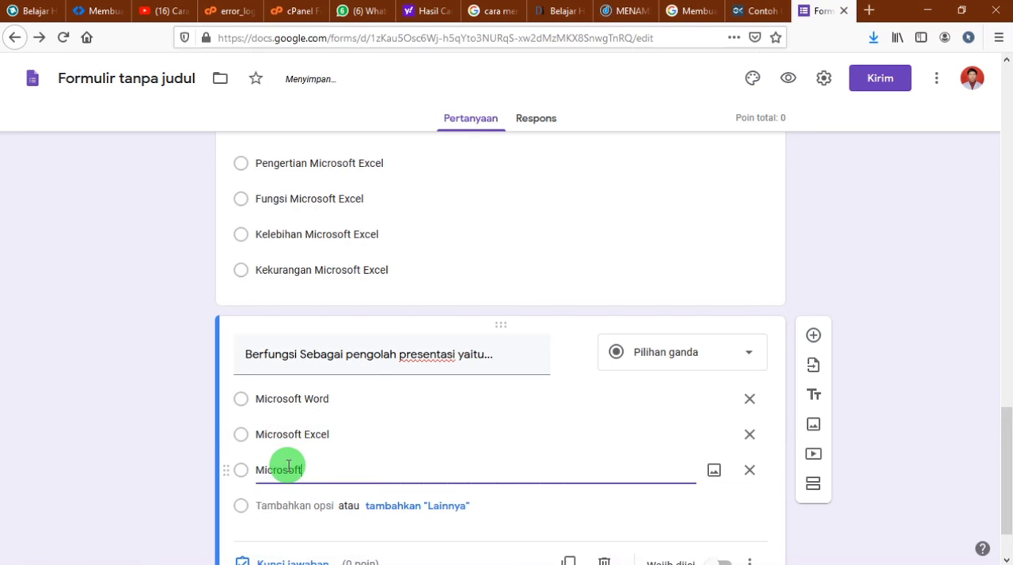
pyautogui.write(' Powerpoint')
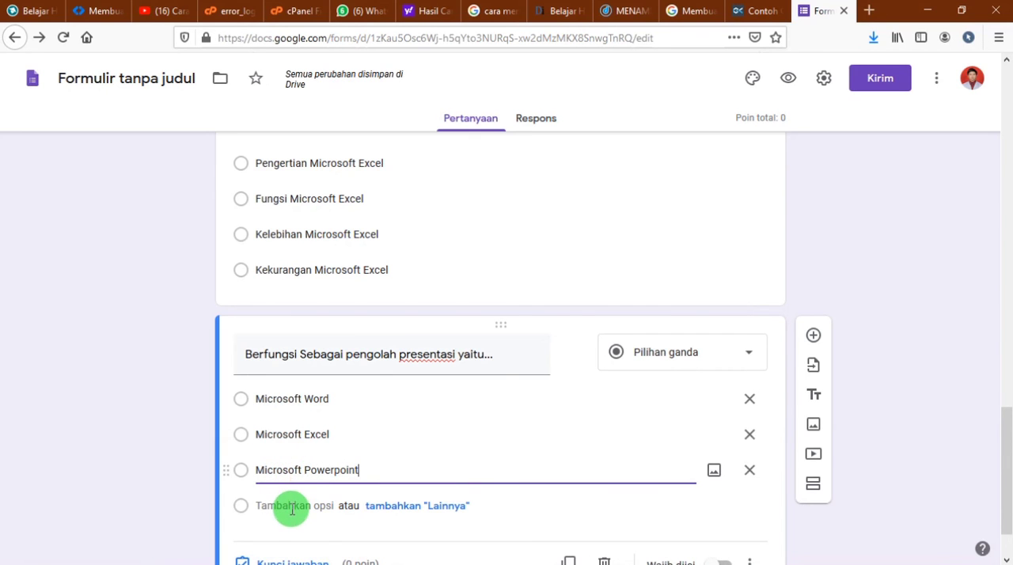
# Add "Microsoft Visio" as the fourth answer option and make the presentation question required
pyautogui.scroll(-2, 291, 502)
pyautogui.click(287, 436)
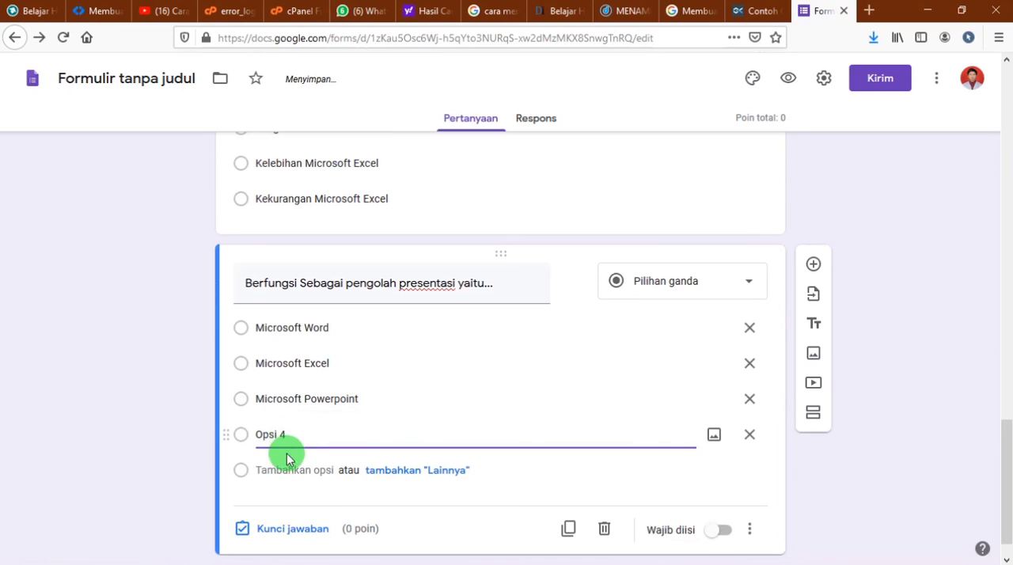
pyautogui.write('Micor')
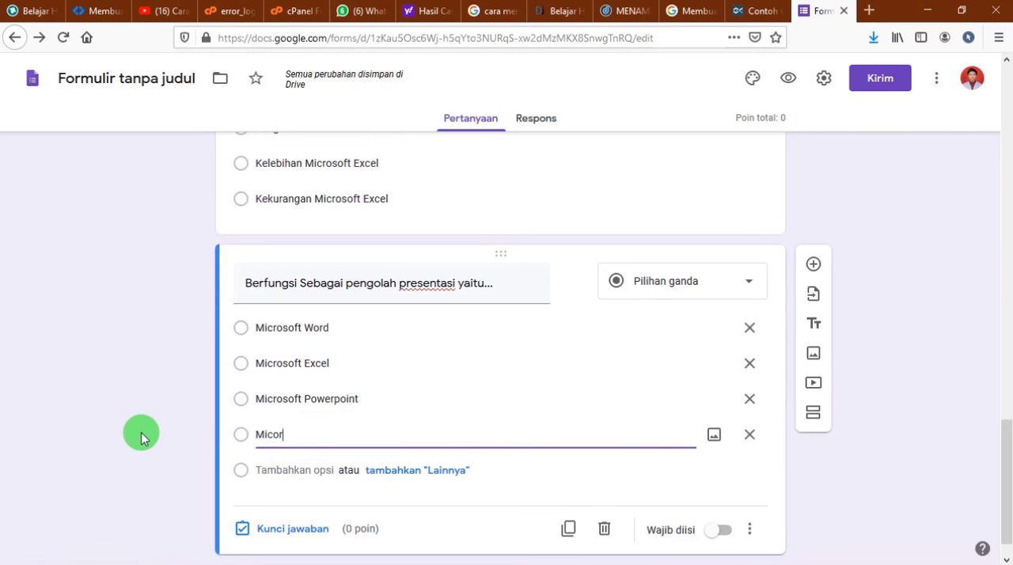
pyautogui.press('BackSpace')
pyautogui.press('BackSpace')
pyautogui.write('to')
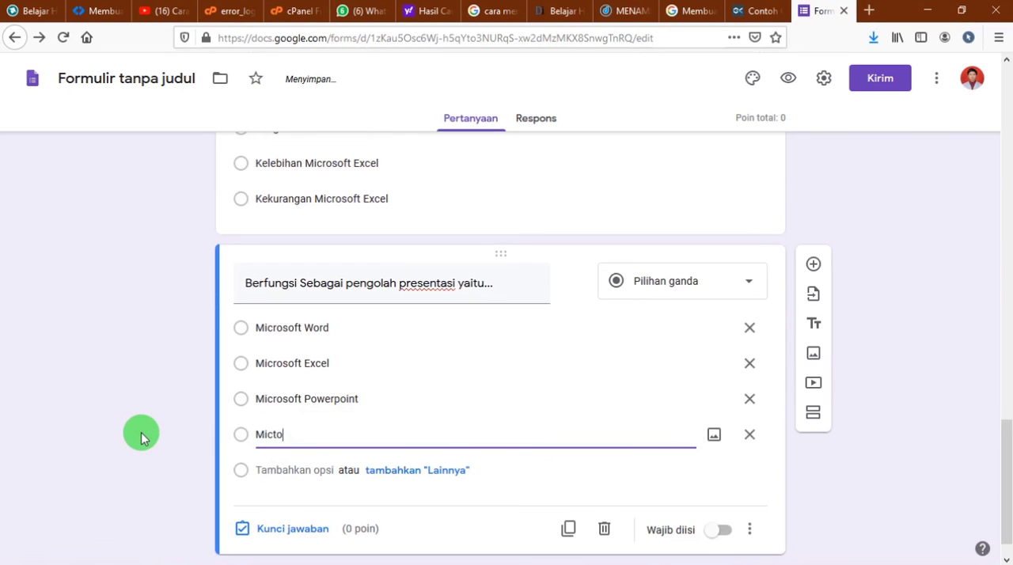
pyautogui.press('BackSpace')
pyautogui.press('BackSpace')
pyautogui.write('rof')
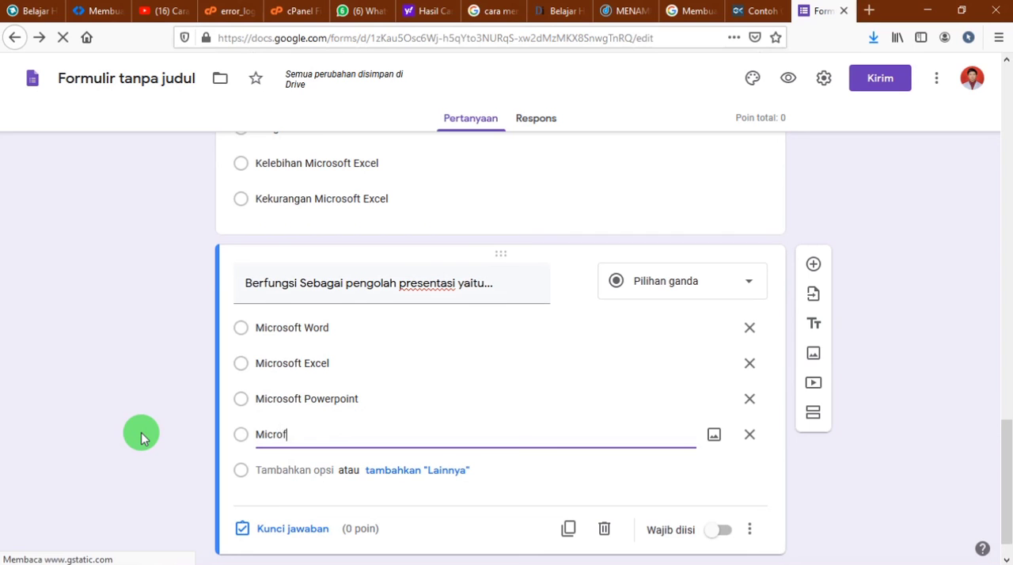
pyautogui.press('BackSpace')
pyautogui.write('soft Visio')
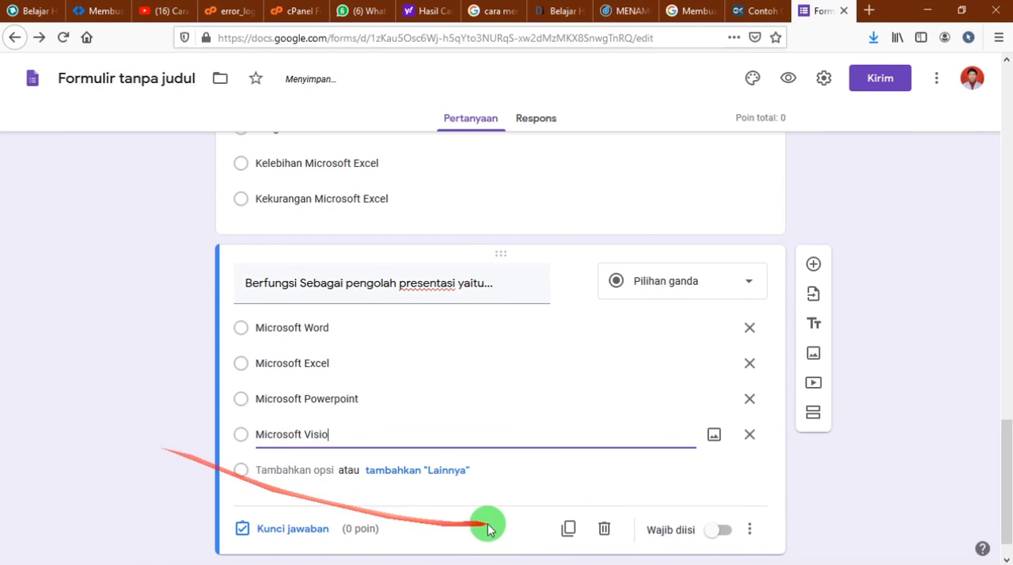
pyautogui.click(707, 536)
# Set the answer key of the "Dapat menampung 1 juta baris..." question to "Kelebihan Microsoft Excel", worth 50 points
pyautogui.scroll(3, 690, 493)
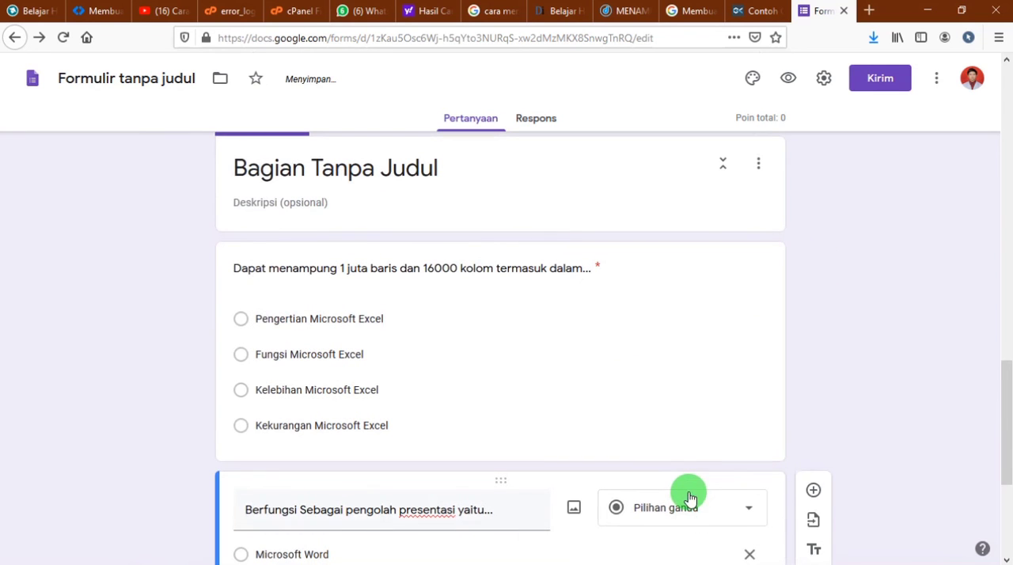
pyautogui.click(641, 295)
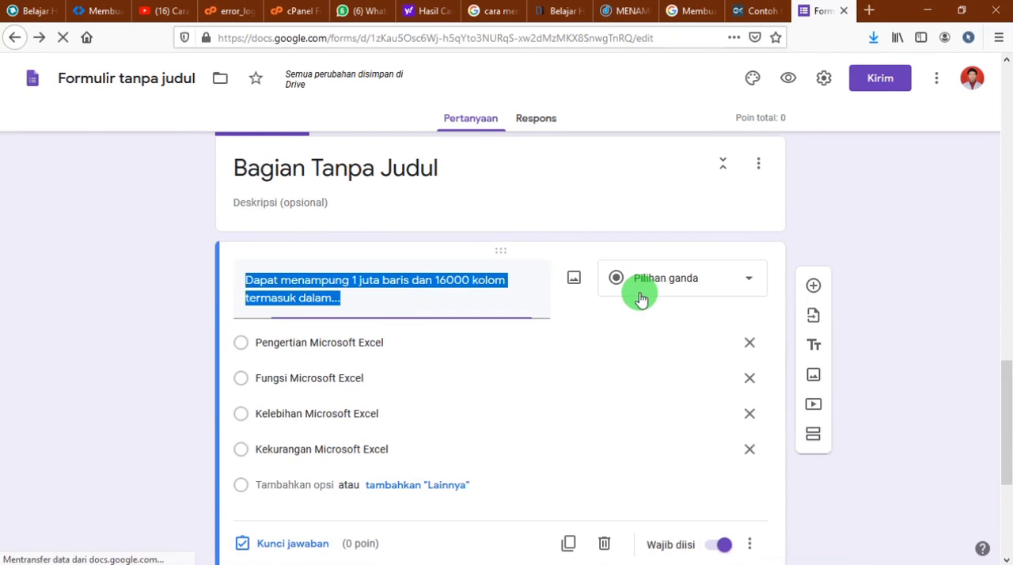
pyautogui.scroll(-2, 696, 494)
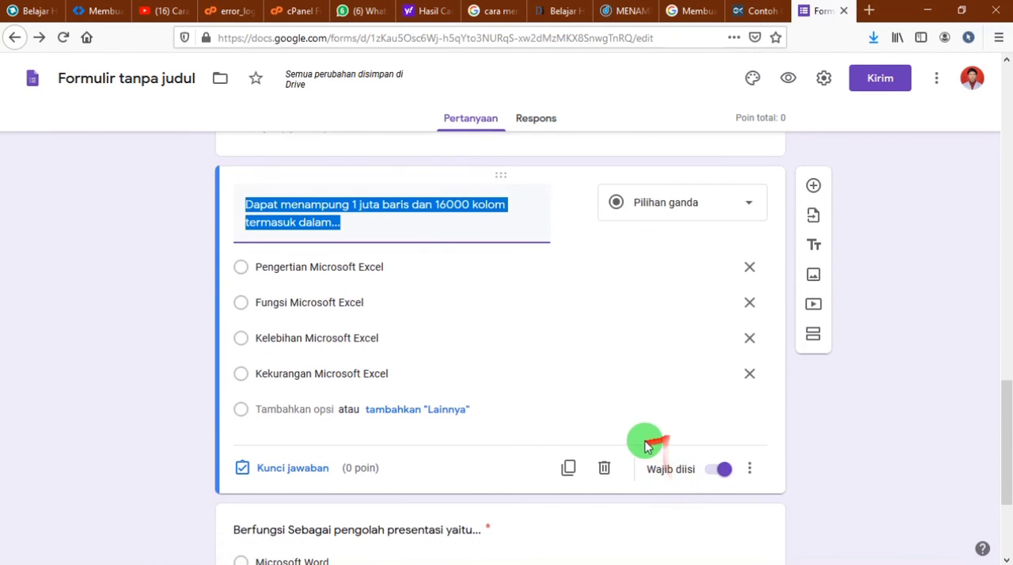
pyautogui.click(287, 473)
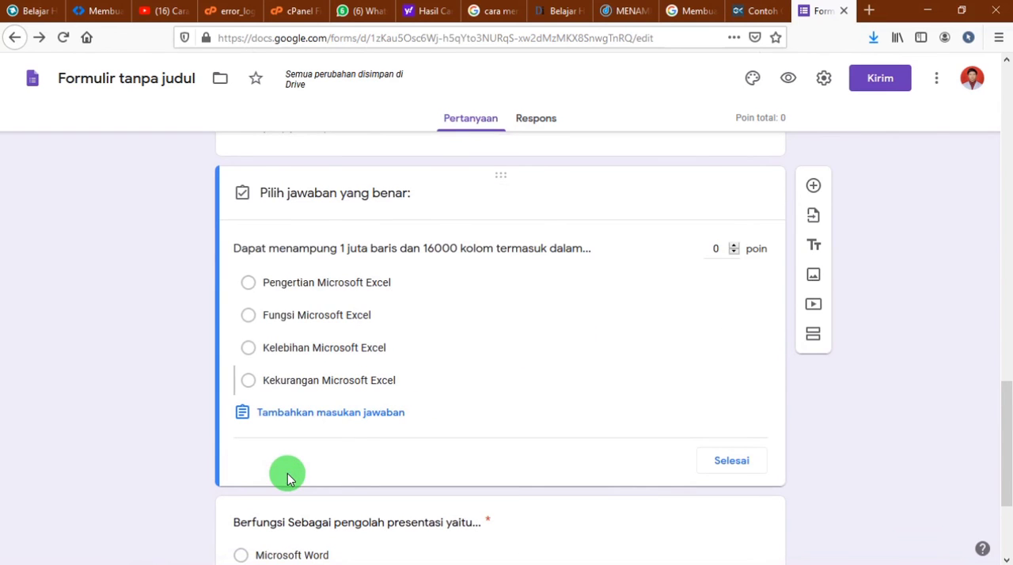
pyautogui.click(250, 350)
pyautogui.click(722, 249)
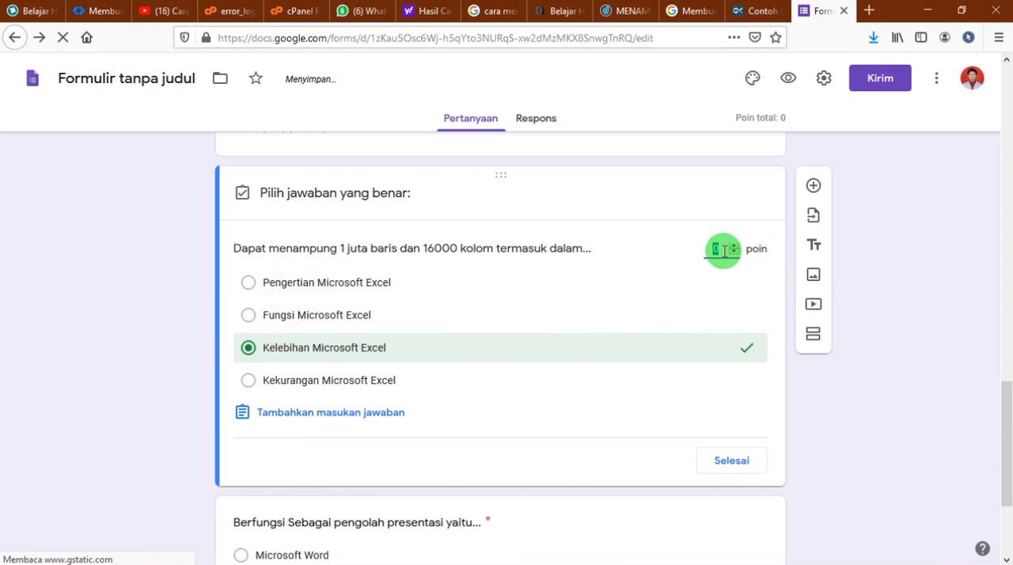
pyautogui.write('50')
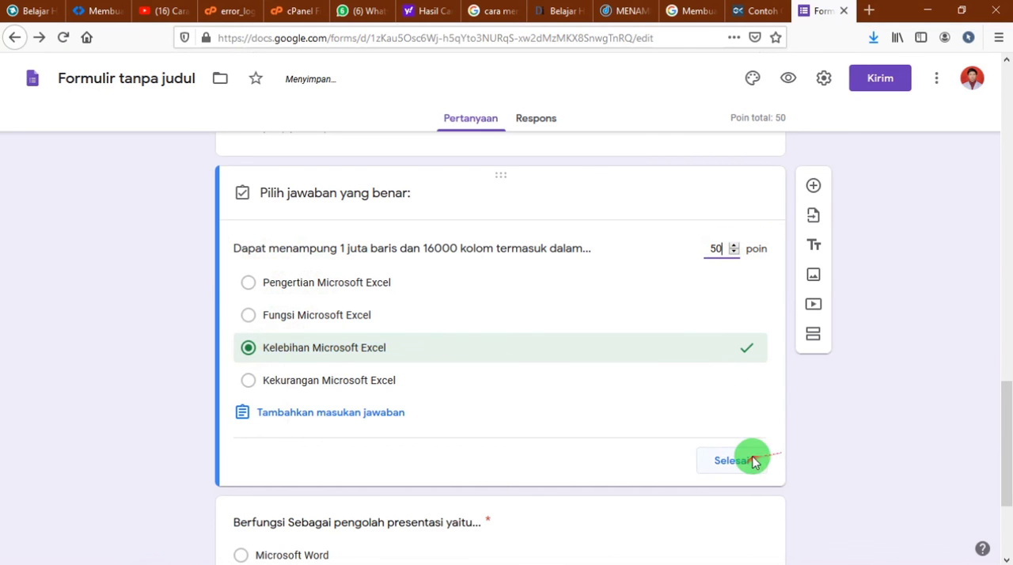
pyautogui.click(744, 460)
# Set the answer key of the "Berfungsi Sebagai pengolah presentasi yaitu..." question to "Microsoft Powerpoint", worth 50 points
pyautogui.scroll(-3, 633, 451)
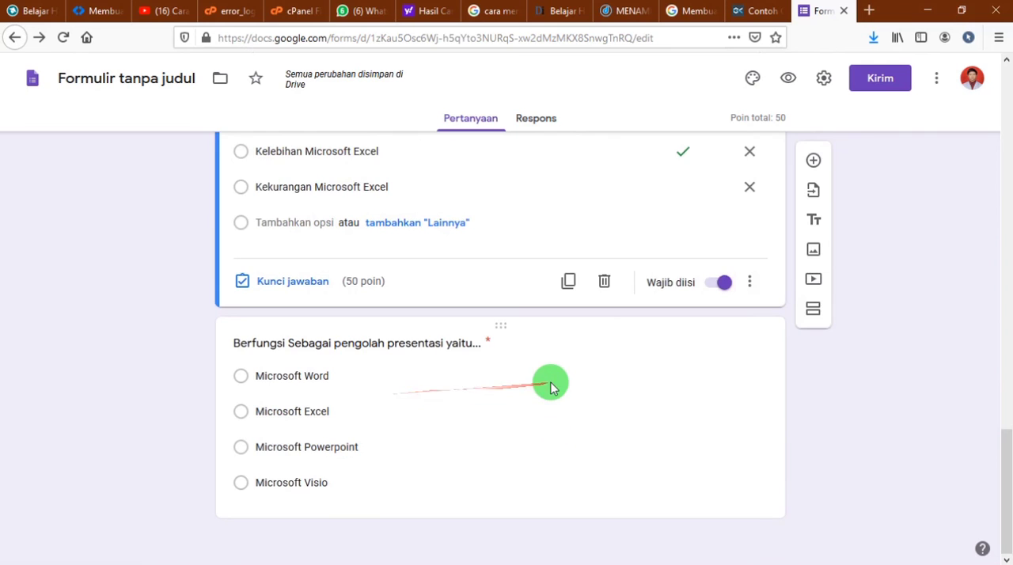
pyautogui.click(520, 383)
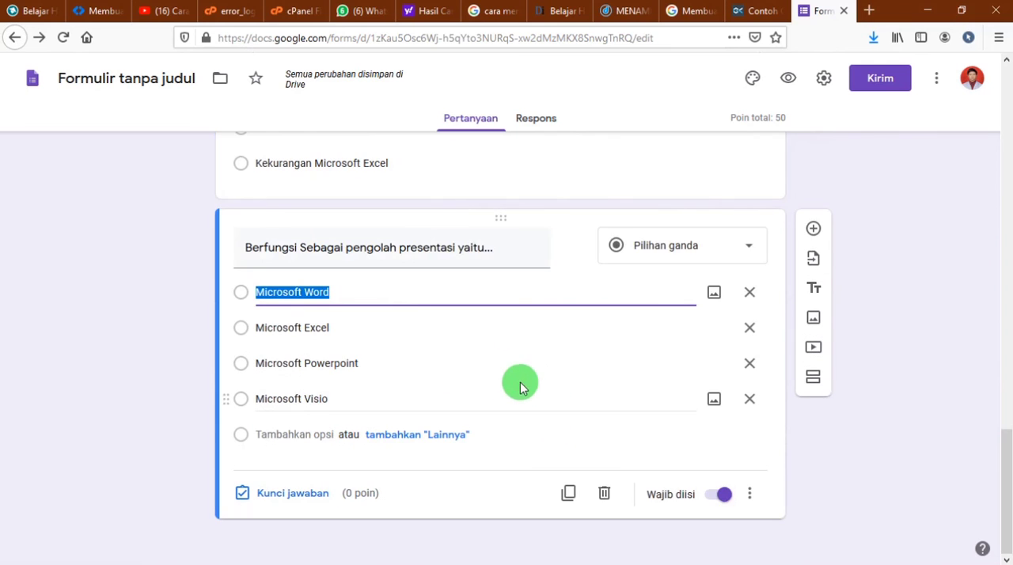
pyautogui.click(276, 494)
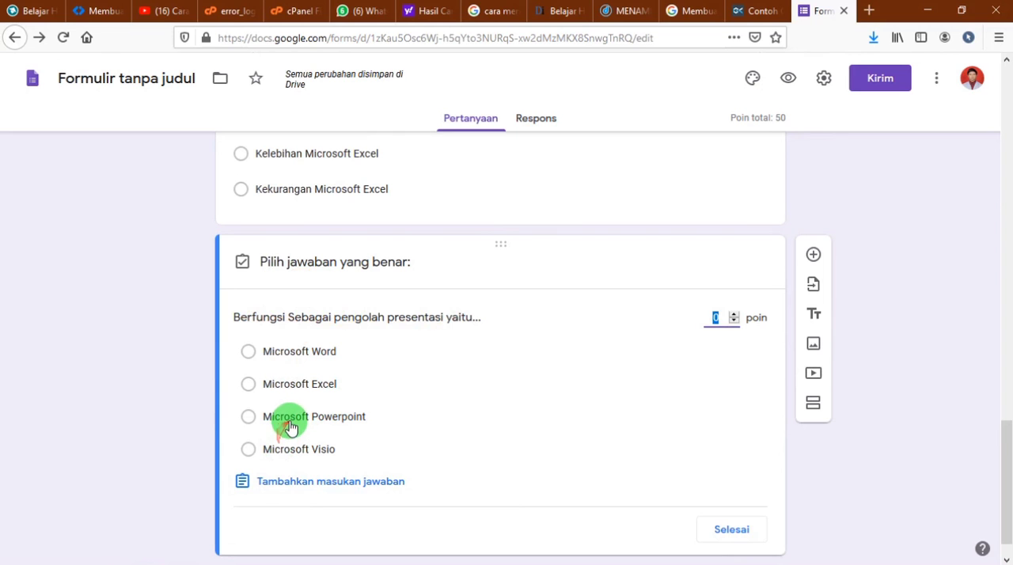
pyautogui.click(250, 418)
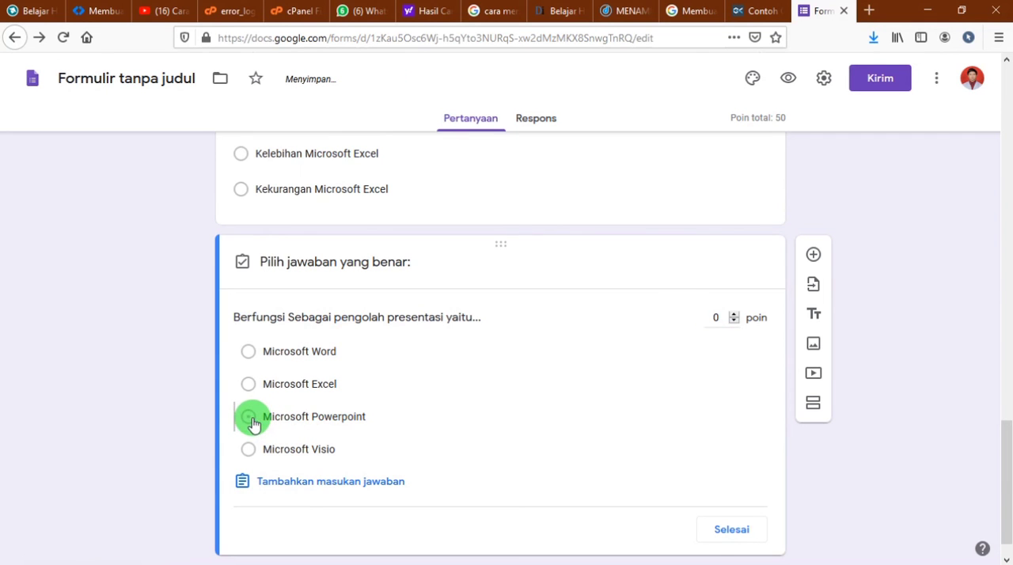
pyautogui.click(269, 418)
pyautogui.click(722, 319)
pyautogui.write('50')
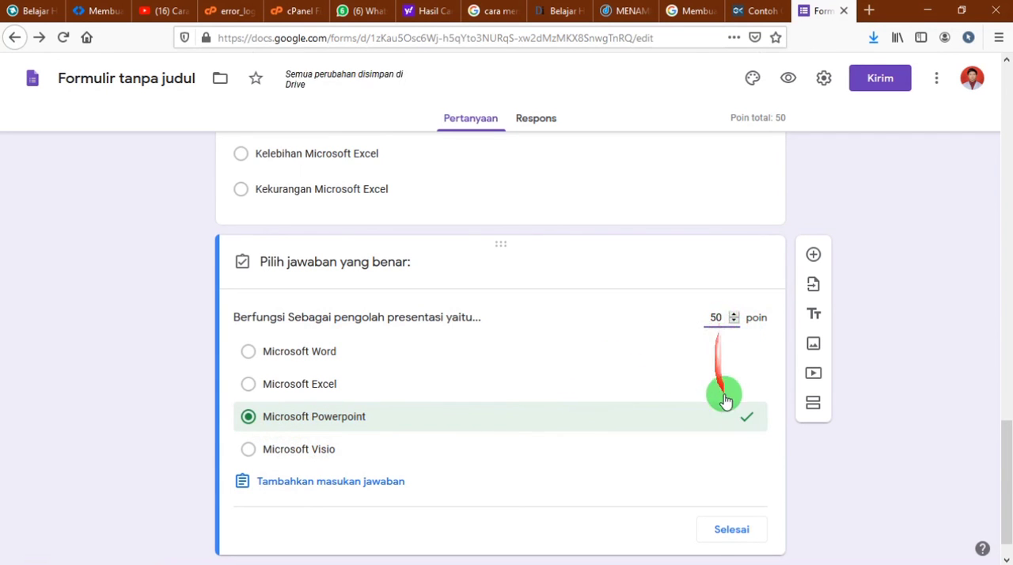
pyautogui.click(734, 530)
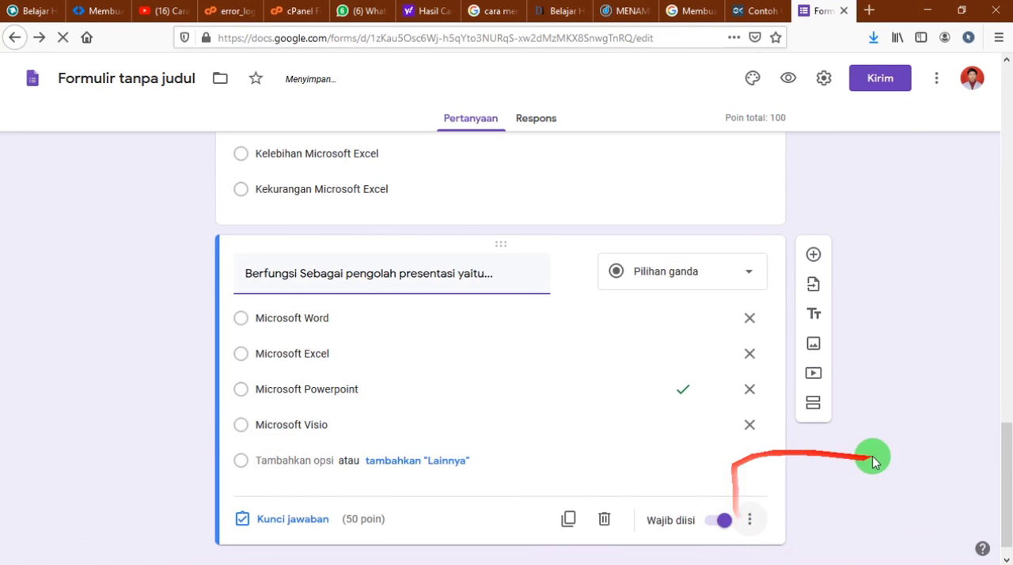
# Review the four sections of the form, from the exam title through the token, student data and question sections
pyautogui.scroll(20, 908, 477)
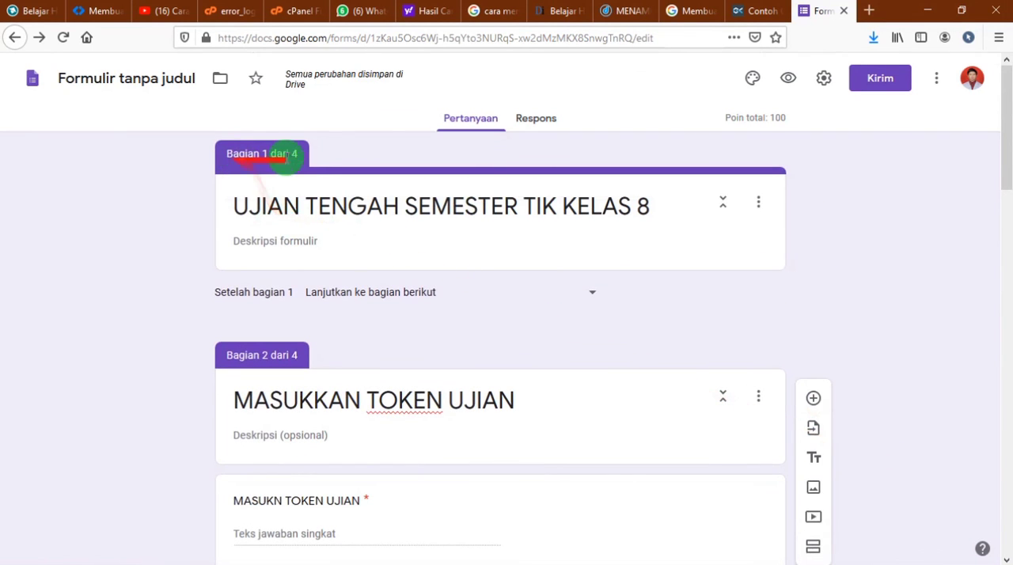
pyautogui.scroll(-2, 721, 222)
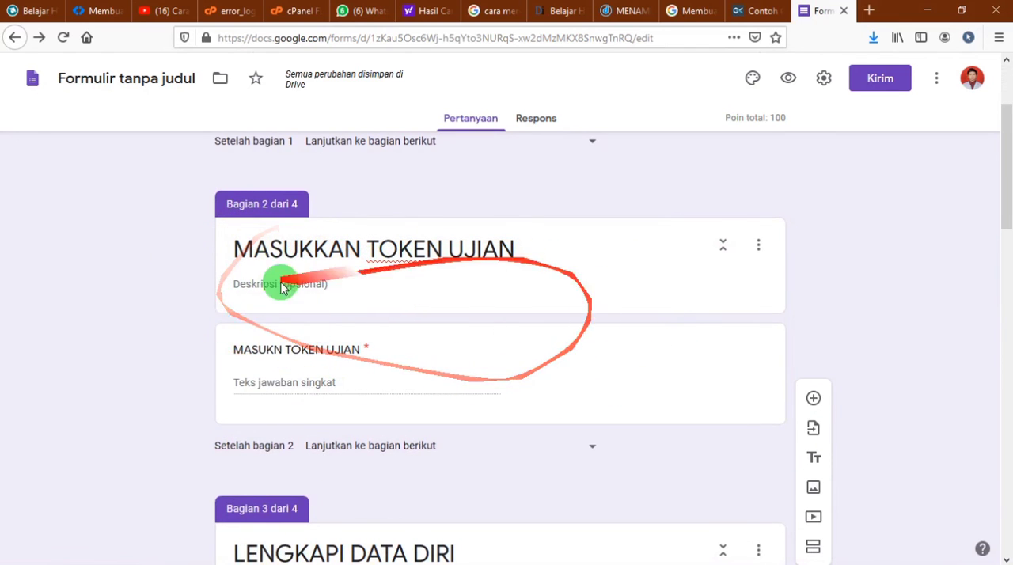
pyautogui.scroll(-2, 238, 436)
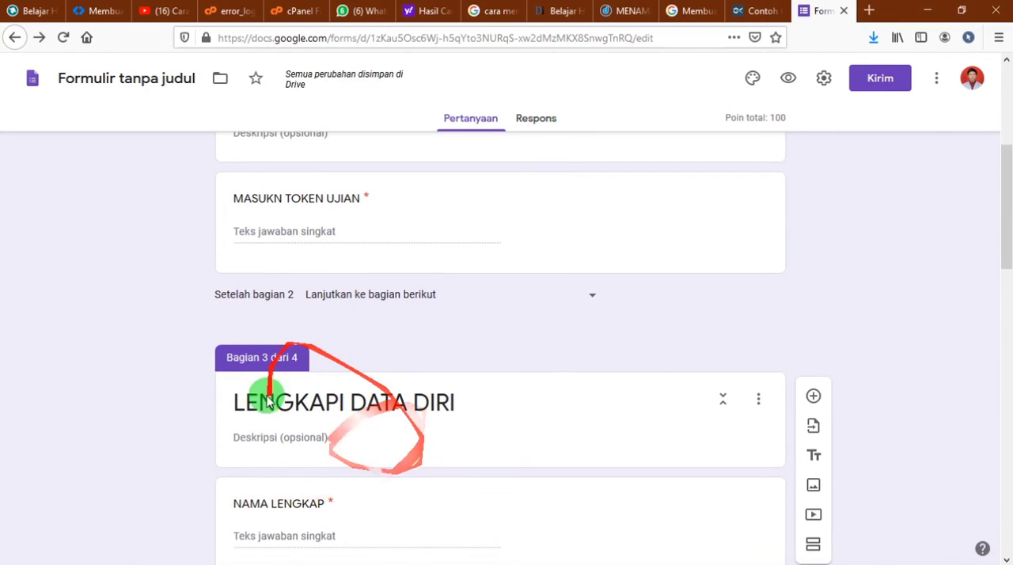
pyautogui.scroll(1, 350, 362)
pyautogui.scroll(-2, 339, 351)
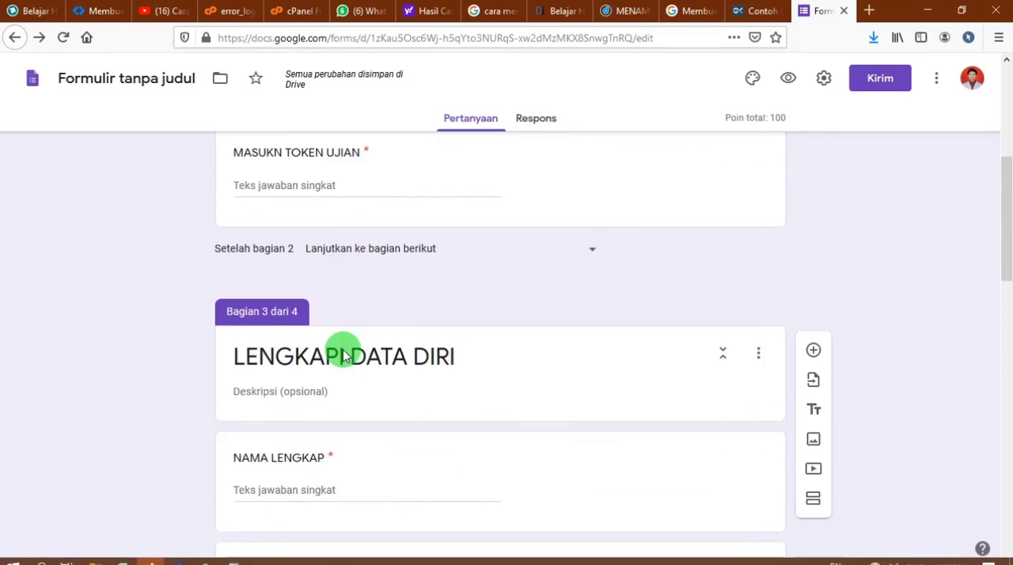
pyautogui.scroll(-3, 482, 324)
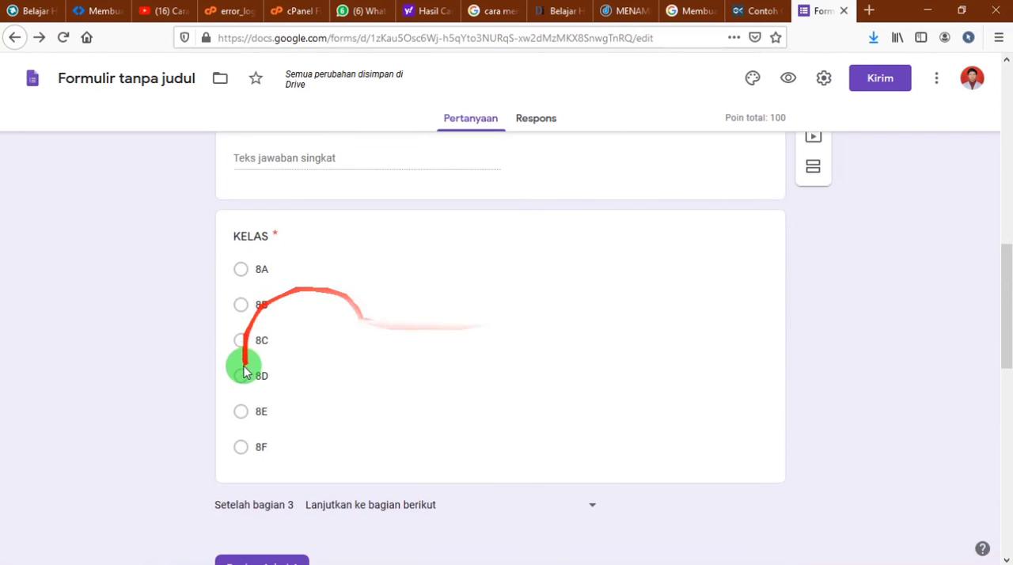
pyautogui.scroll(-3, 252, 395)
pyautogui.scroll(-2, 356, 317)
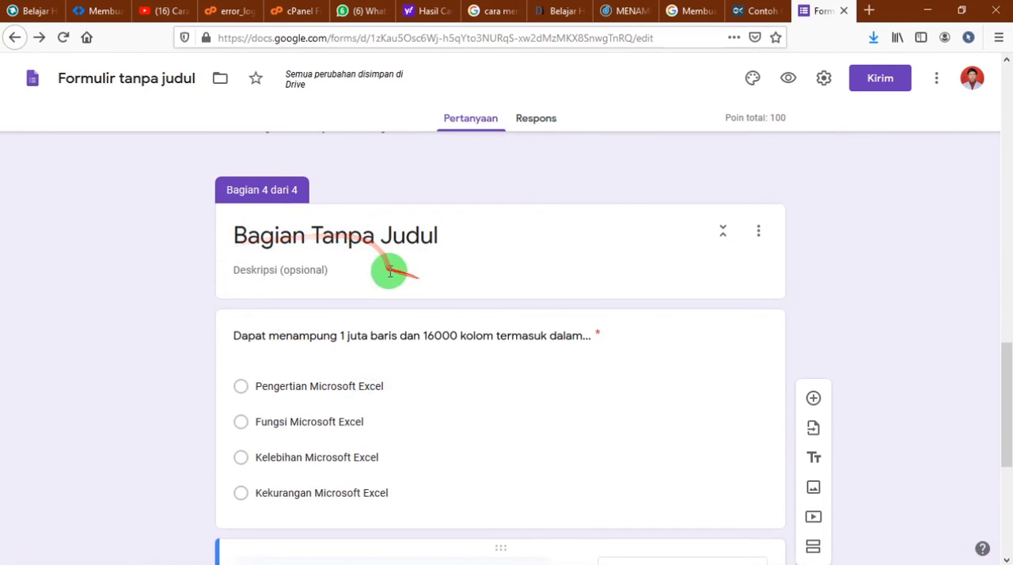
# Title the fourth section "BACALAH DAN PILIH JAWABAN YANG BENAR"
pyautogui.click(439, 239)
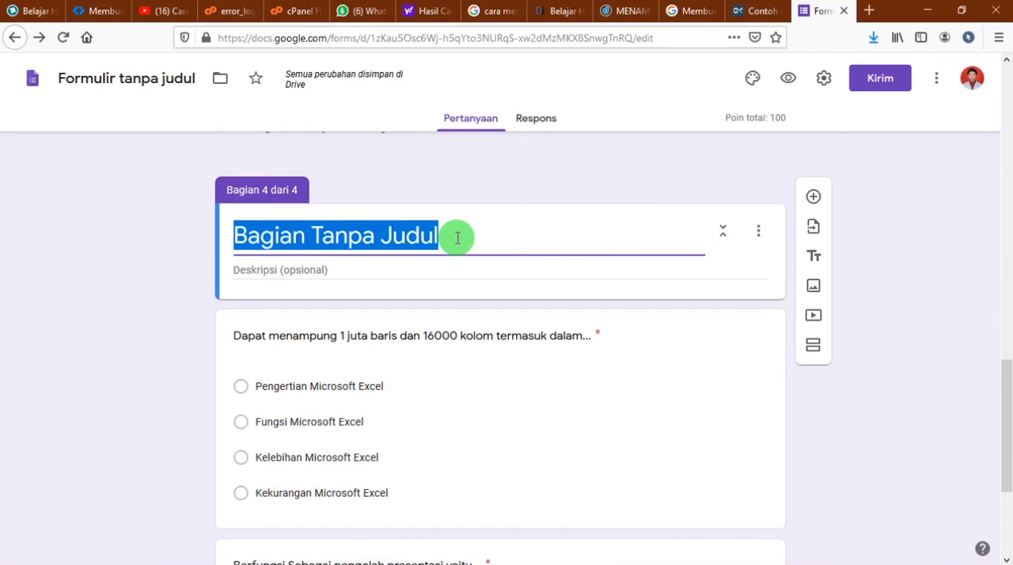
pyautogui.write('S')
pyautogui.press('BackSpace')
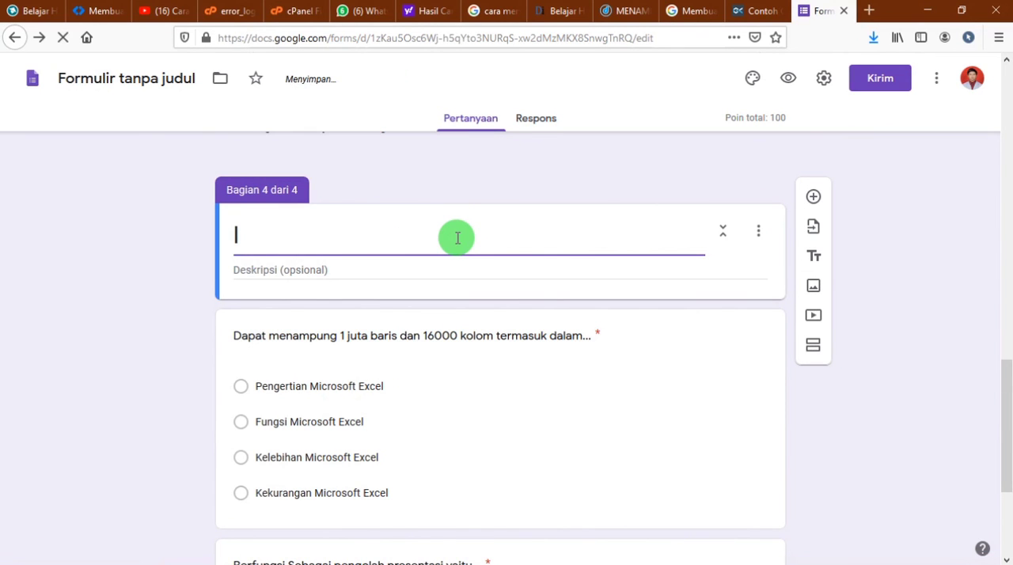
pyautogui.write('Isi')
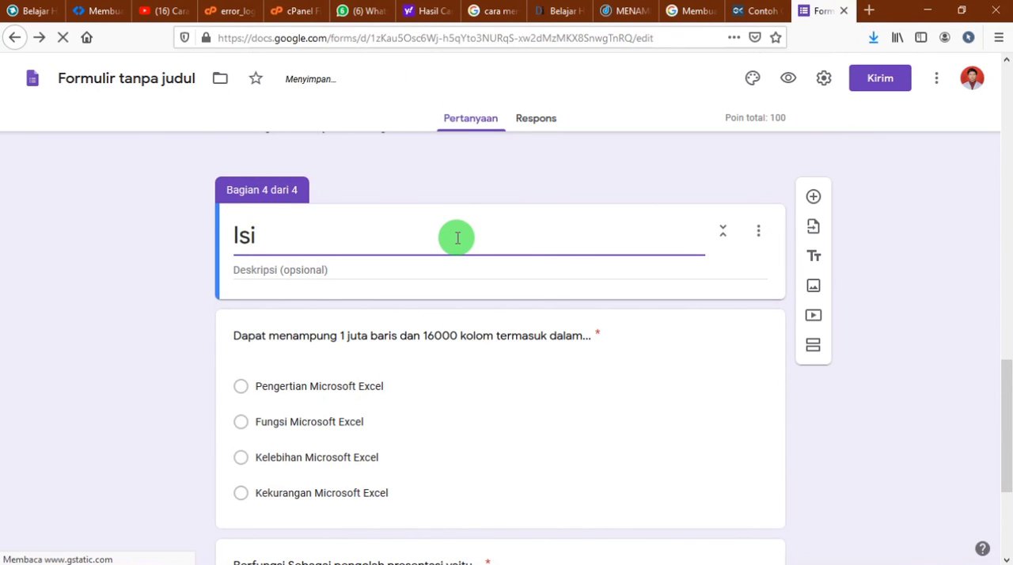
pyautogui.press('BackSpace')
pyautogui.press('BackSpace')
pyautogui.press('BackSpace')
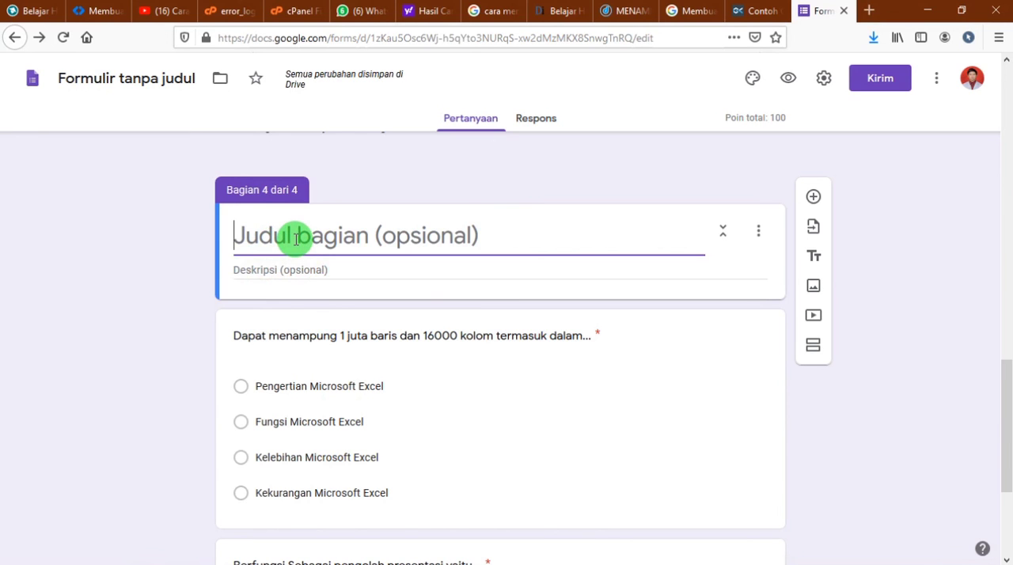
pyautogui.write('i')
pyautogui.press('BackSpace')
pyautogui.press('BackSpace')
pyautogui.press('BackSpace')
pyautogui.write('BACALAH DAN PILIH DAWABAN')
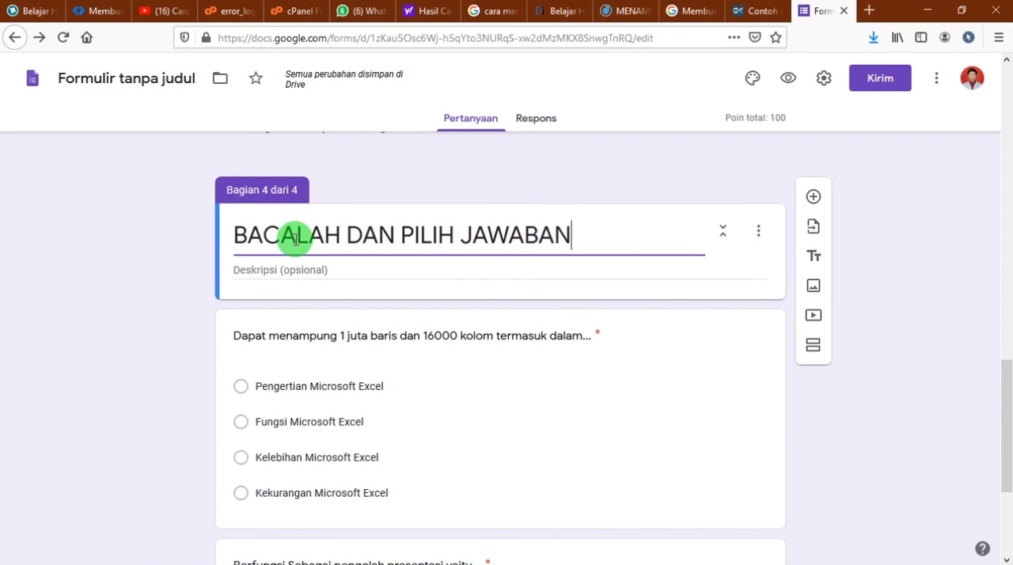
pyautogui.write(' YANG BENAR')
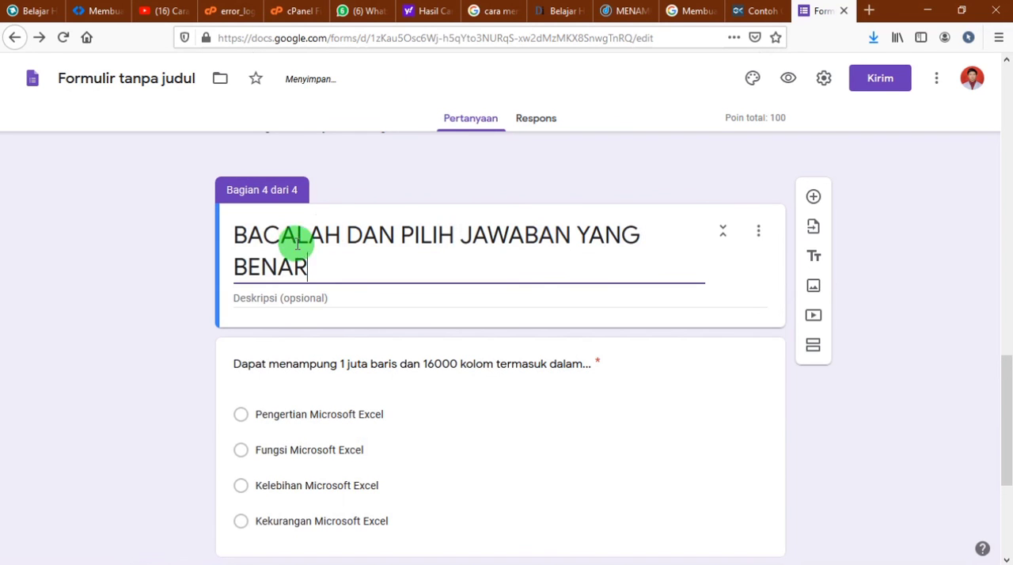
# Open the form preview and advance from the exam title page to the token page
pyautogui.scroll(-4, 673, 264)
pyautogui.scroll(6, 672, 269)
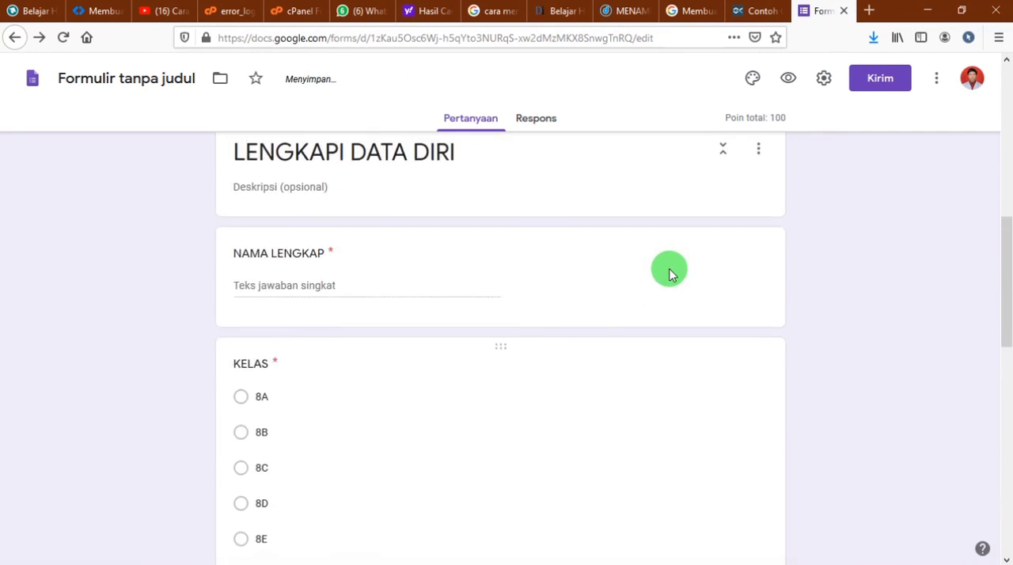
pyautogui.scroll(5, 669, 273)
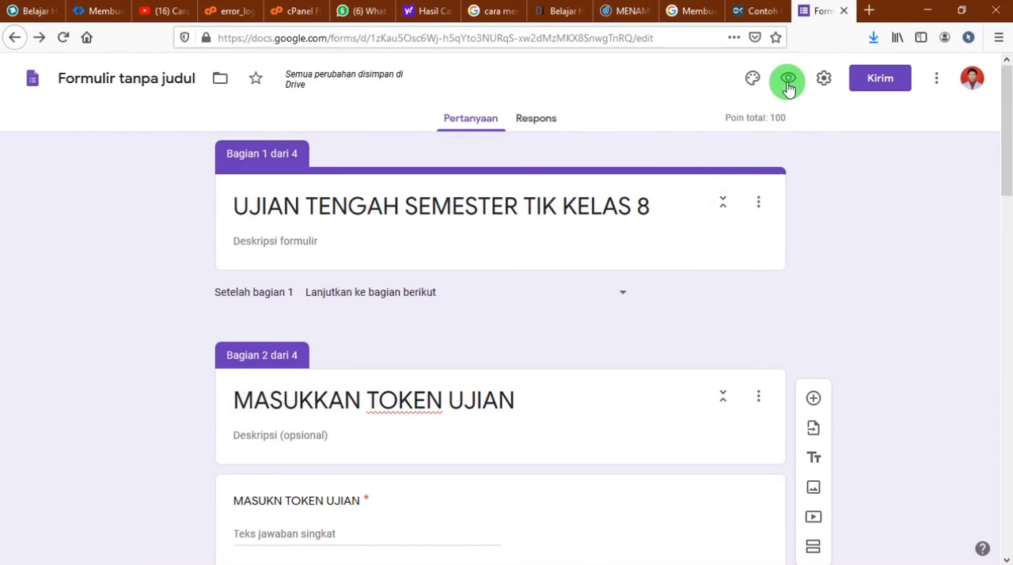
pyautogui.click(788, 78)
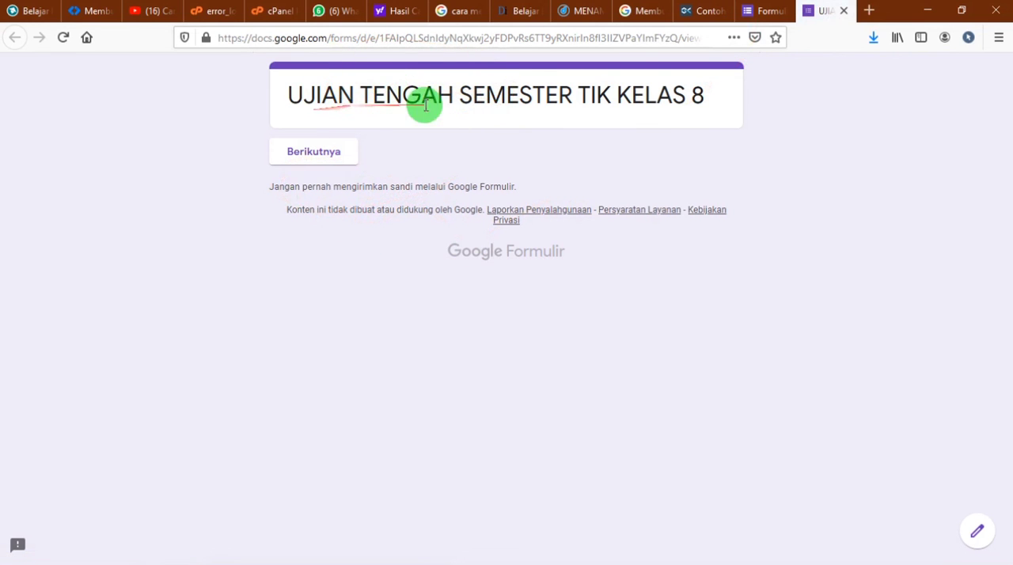
pyautogui.click(313, 154)
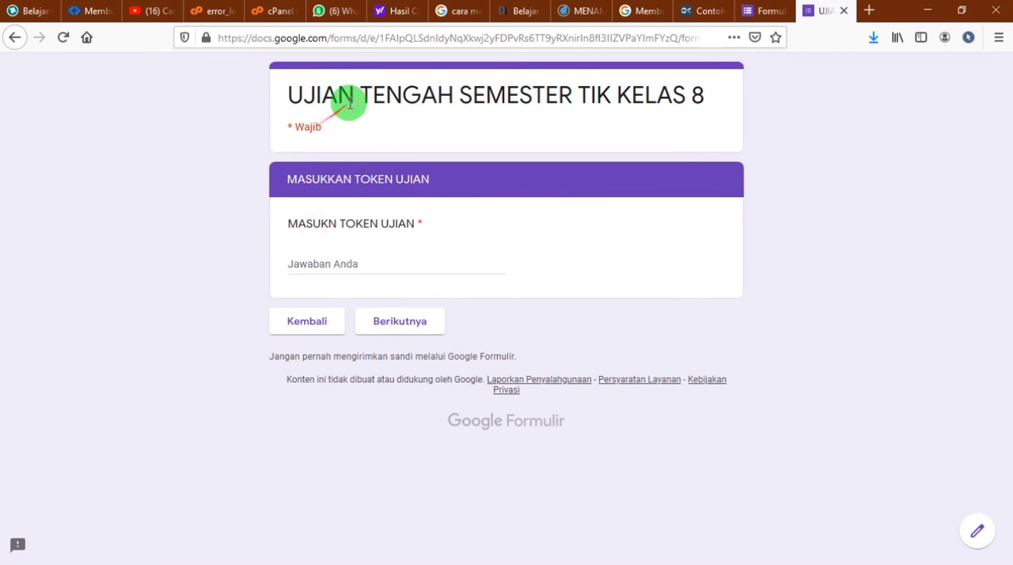
# Look up the expected exam token in the token question's response validation in the form editor
pyautogui.click(321, 267)
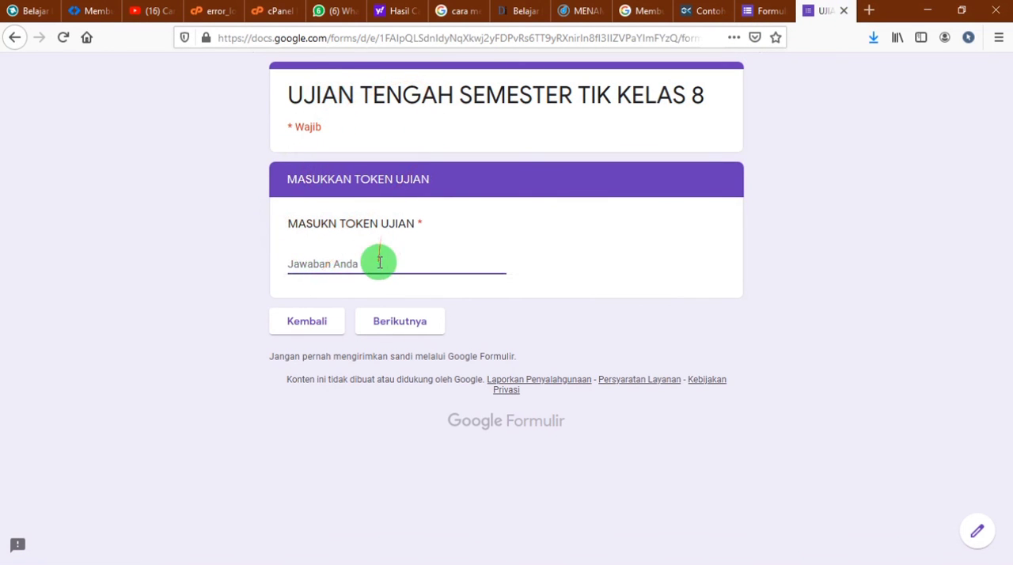
pyautogui.click(760, 12)
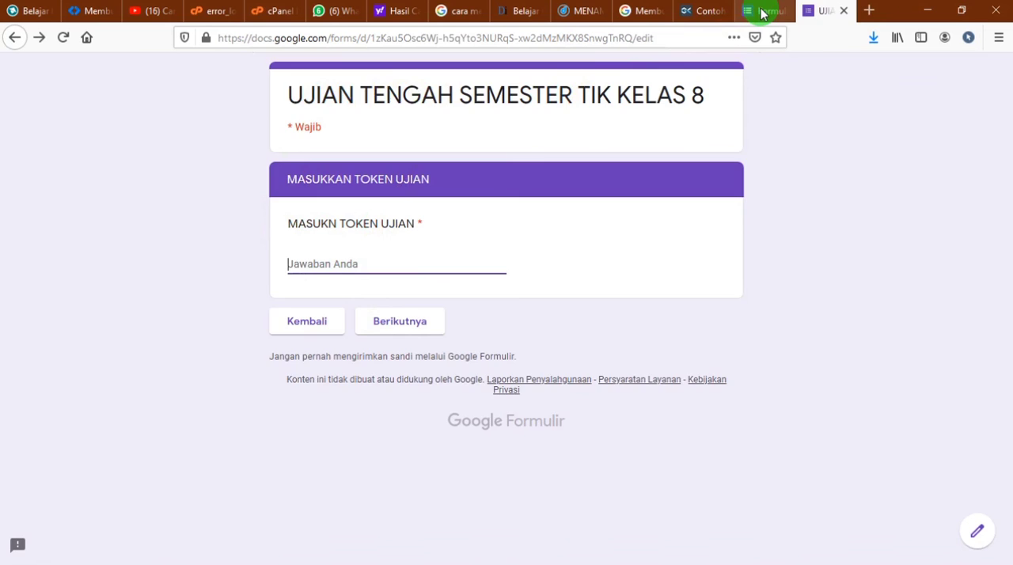
pyautogui.scroll(-3, 547, 301)
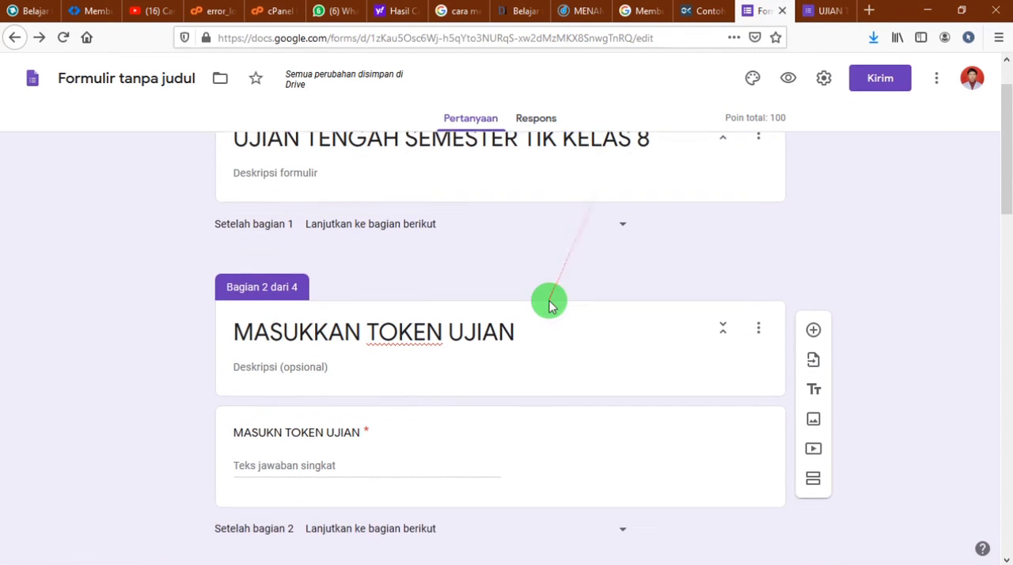
pyautogui.click(409, 367)
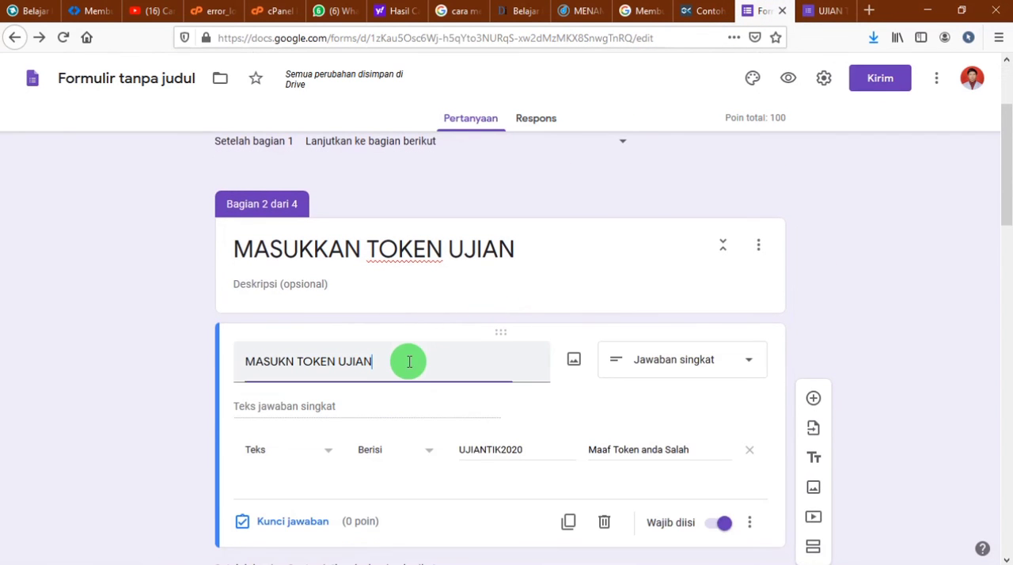
pyautogui.doubleClick(442, 449)
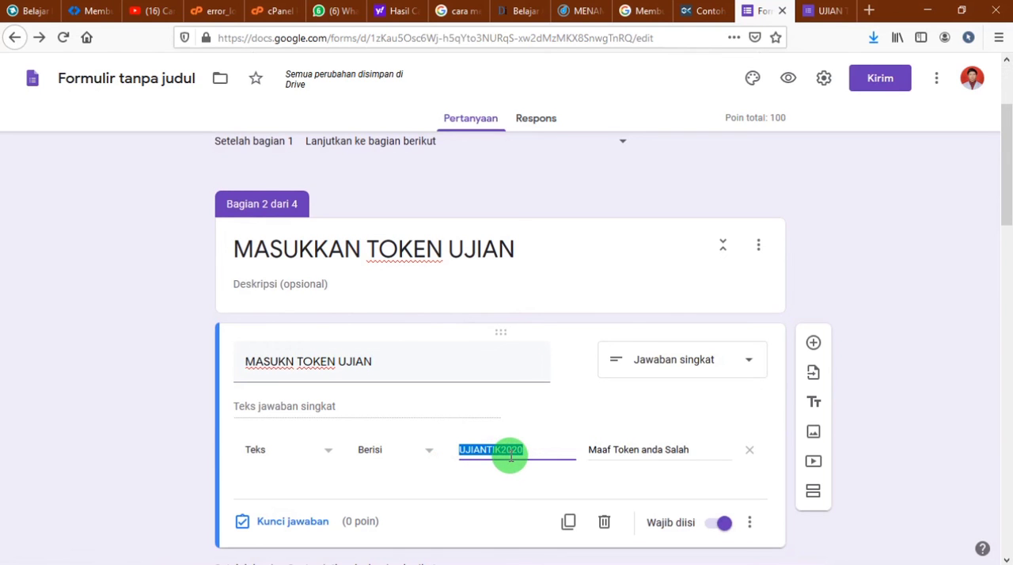
# Return to the form preview, enter an incorrect exam token and try to continue to the next section
pyautogui.click(815, 11)
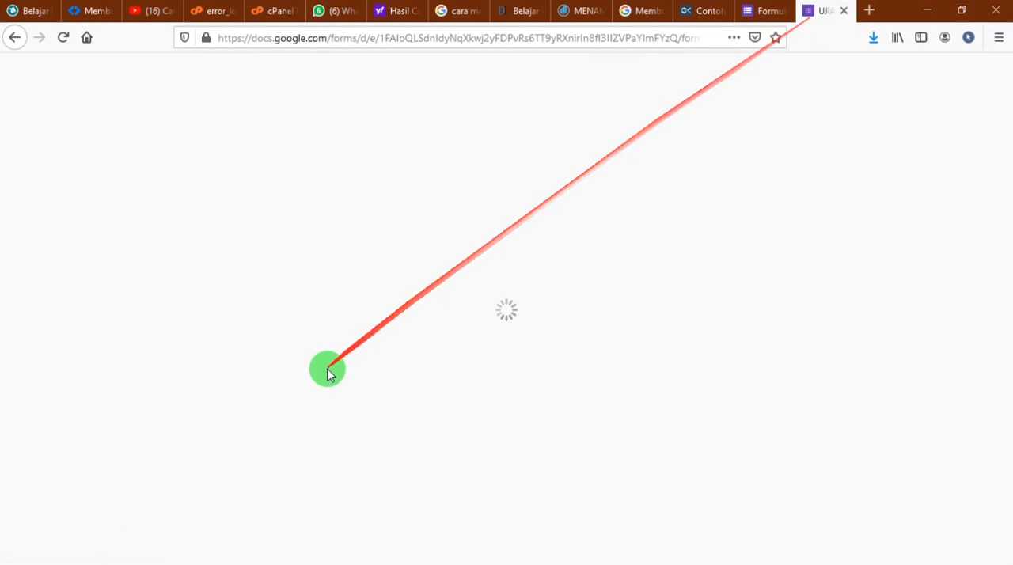
pyautogui.write('UJIANTIK2021')
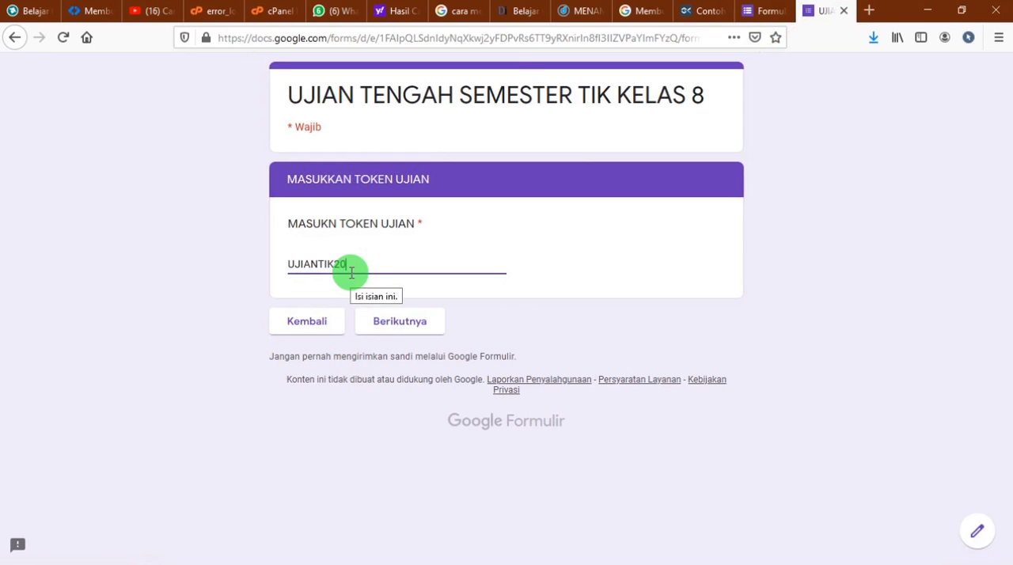
pyautogui.click(388, 318)
# Correct the last digit of the exam token and continue to the student data section
pyautogui.moveTo(343, 291); pyautogui.dragTo(465, 294)
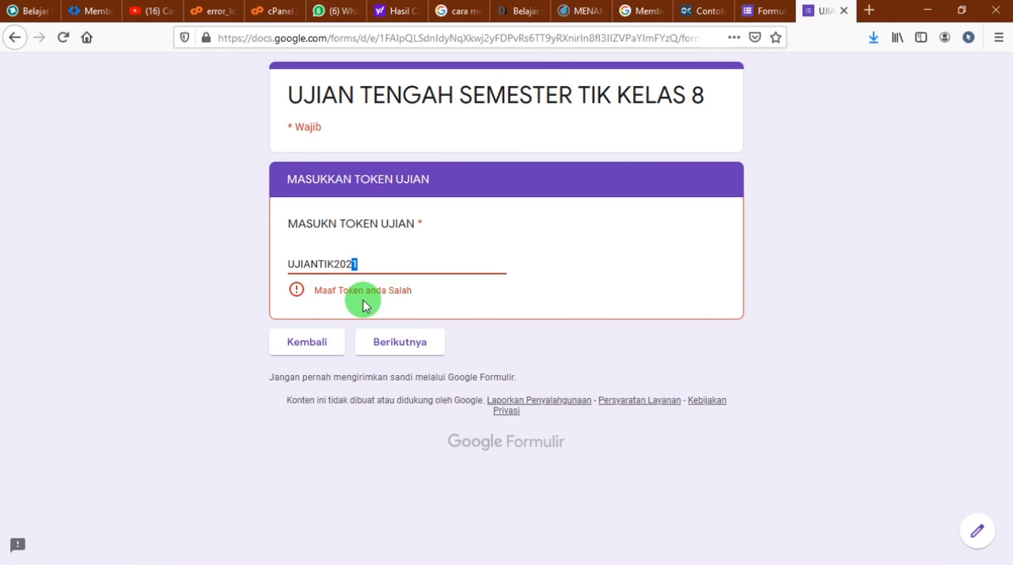
pyautogui.write('0')
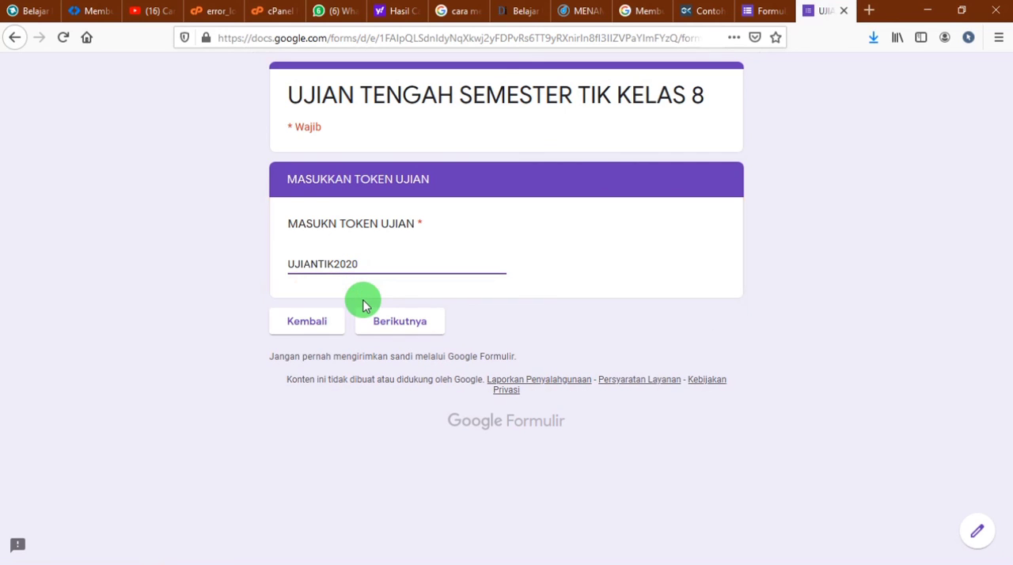
pyautogui.click(402, 324)
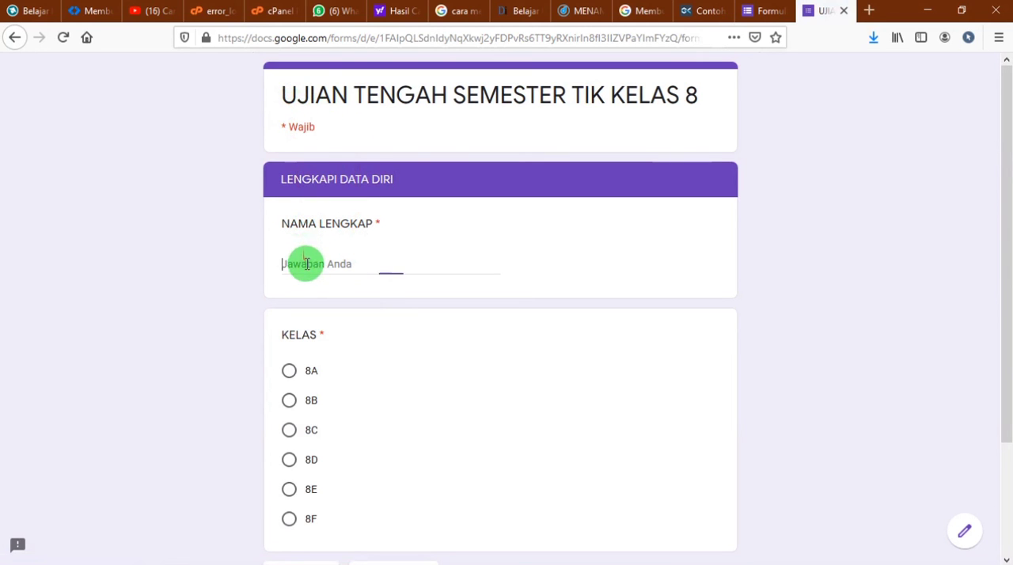
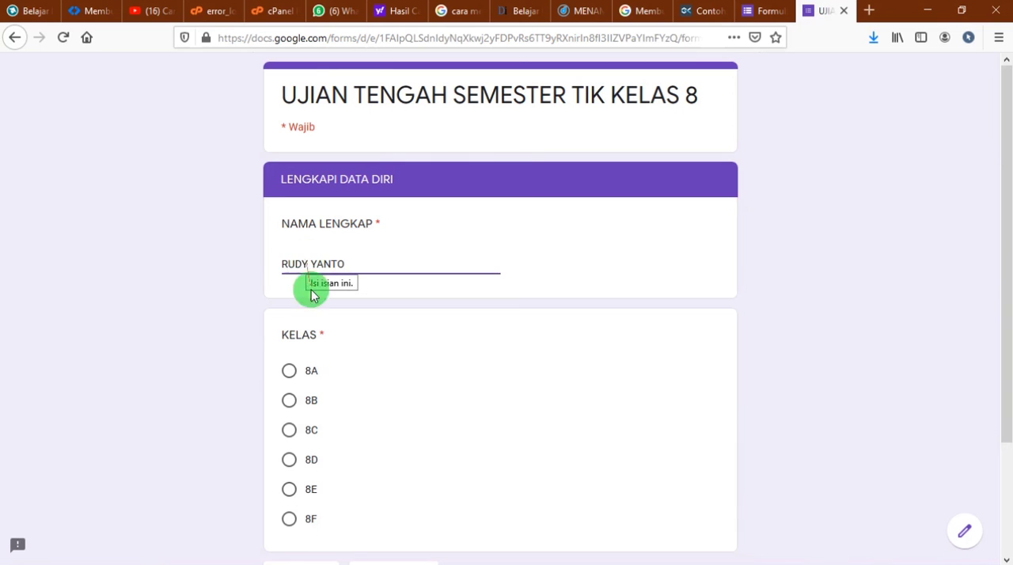
# Fill in the student's full name, choose class 8A and continue to the question section
pyautogui.click(302, 377)
pyautogui.scroll(-3, 314, 394)
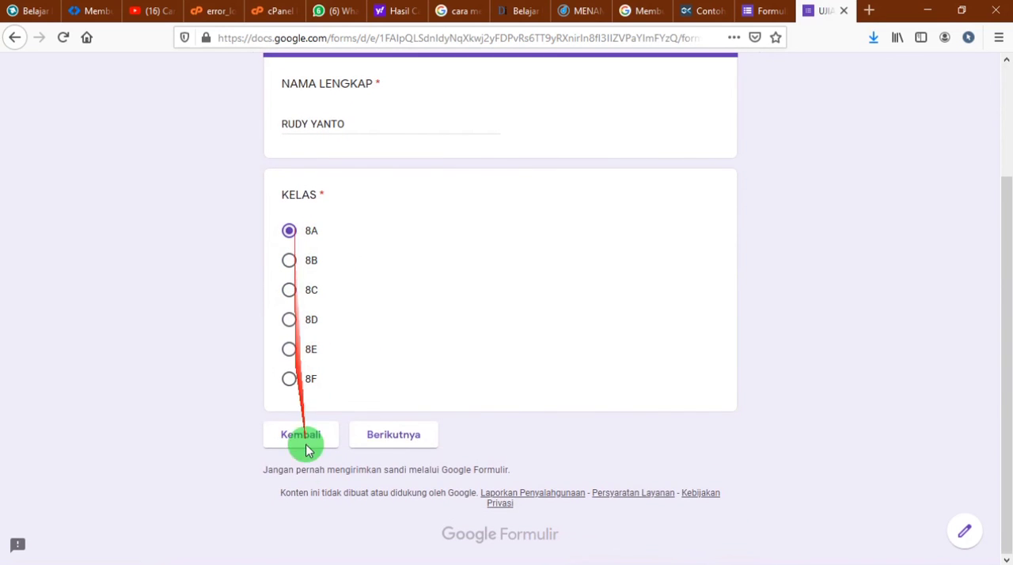
pyautogui.click(394, 434)
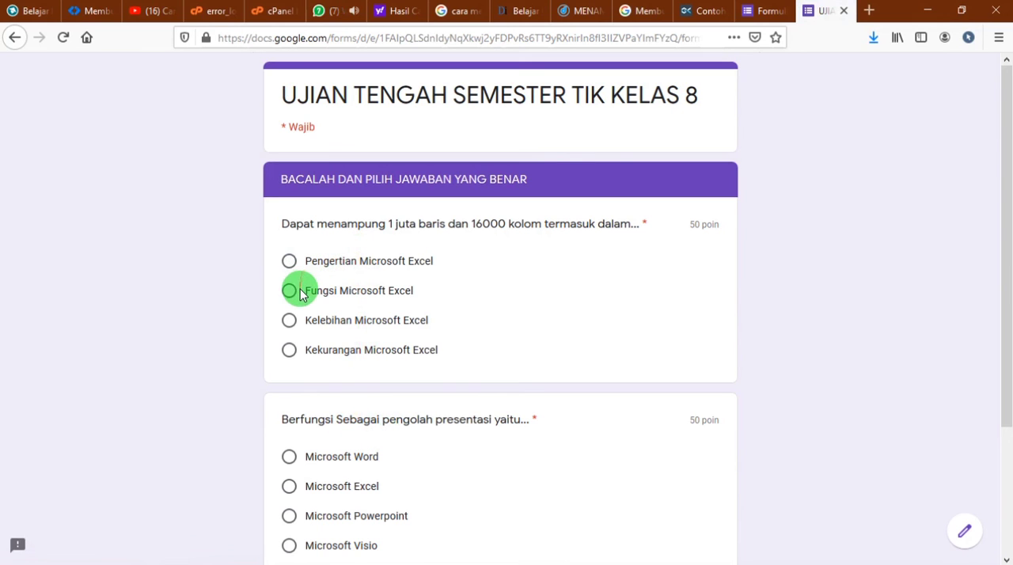
# Answer the questions with "Kelebihan Microsoft Excel" and "Microsoft Visio", and submit the response
pyautogui.scroll(-3, 396, 423)
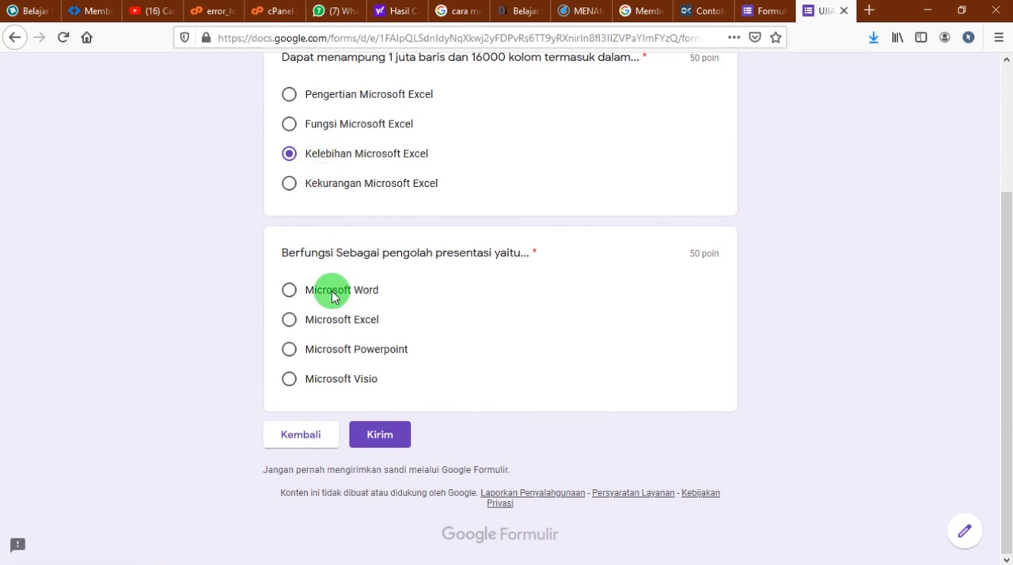
pyautogui.click(352, 380)
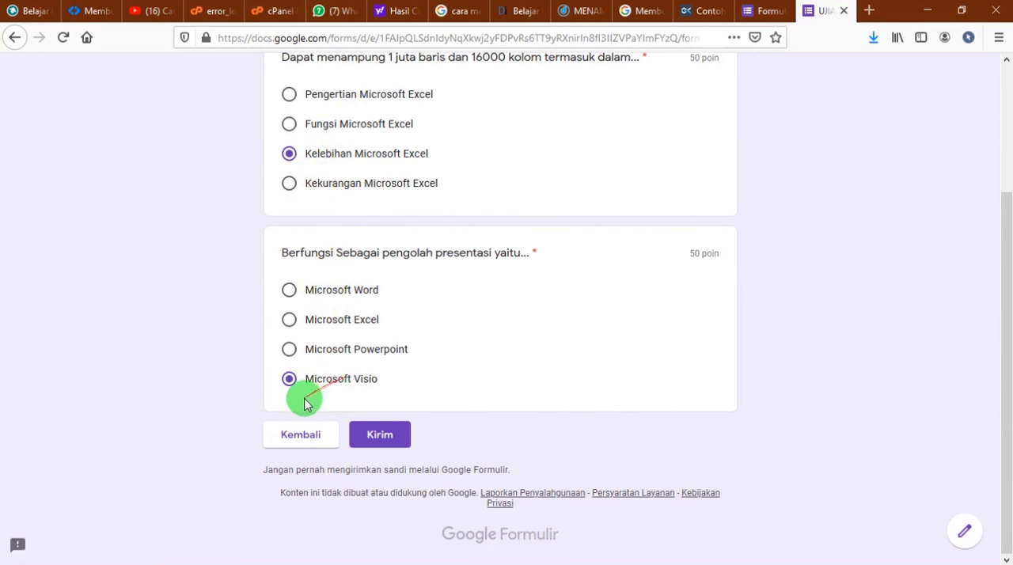
pyautogui.click(380, 435)
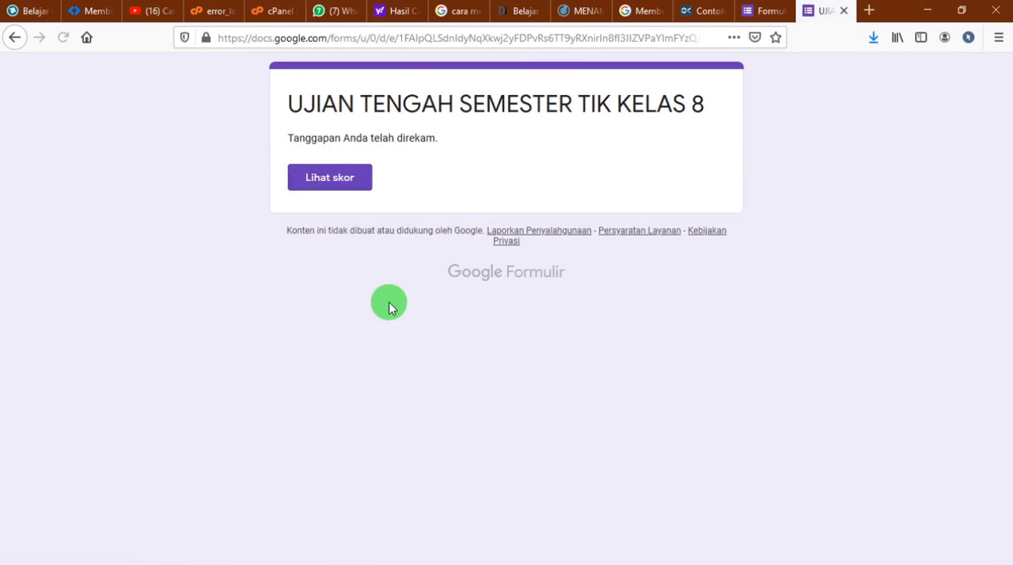
# Open the score of the submitted response and look over the total points and graded answers
pyautogui.click(330, 177)
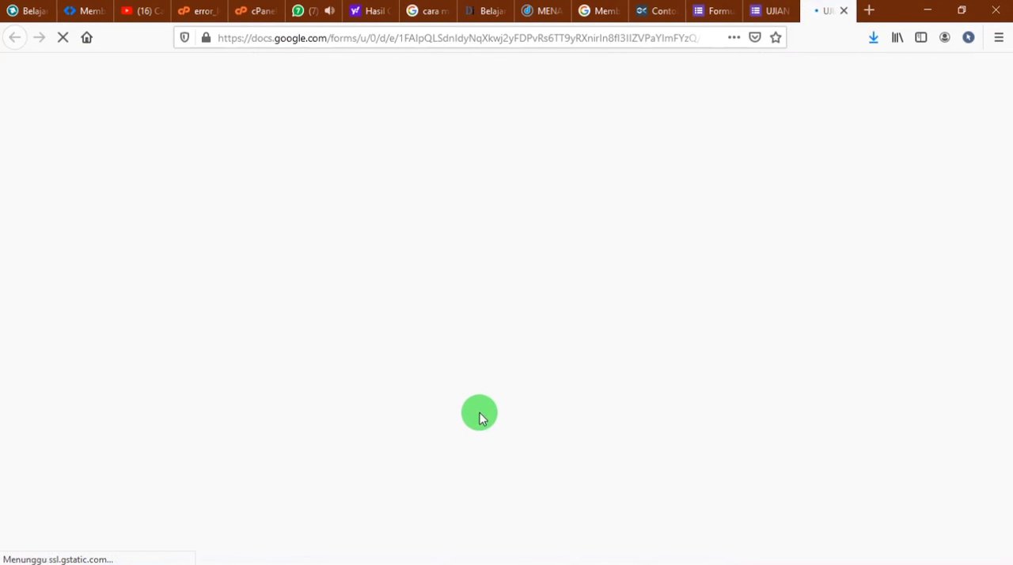
pyautogui.scroll(-3, 478, 418)
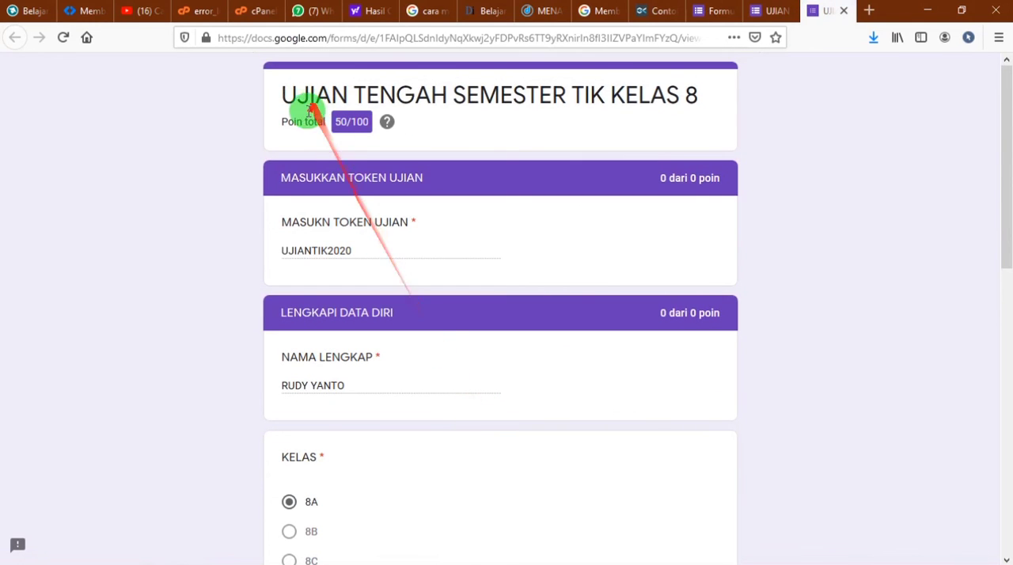
pyautogui.scroll(-10, 324, 181)
pyautogui.scroll(-2, 321, 210)
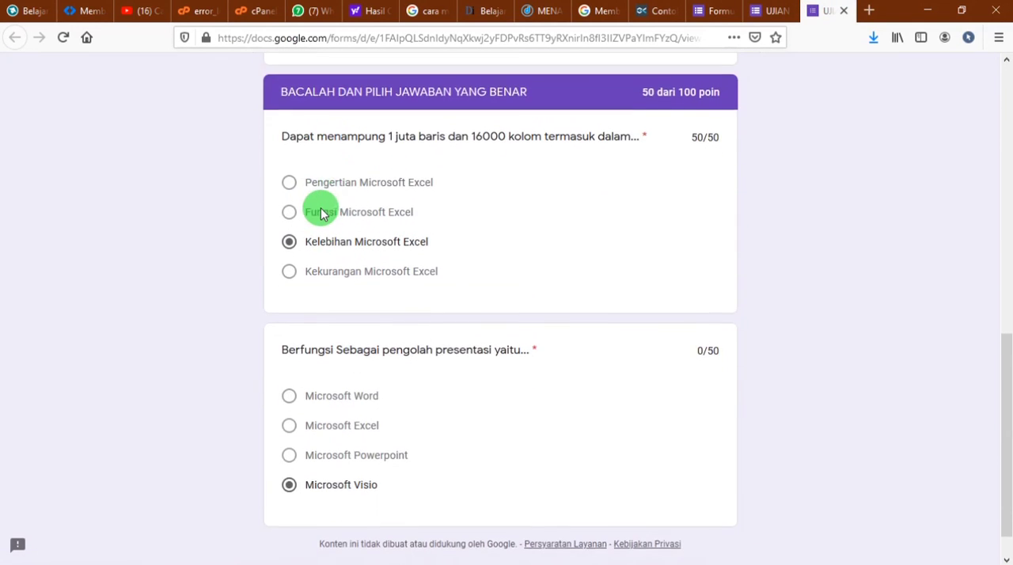
pyautogui.scroll(10, 321, 209)
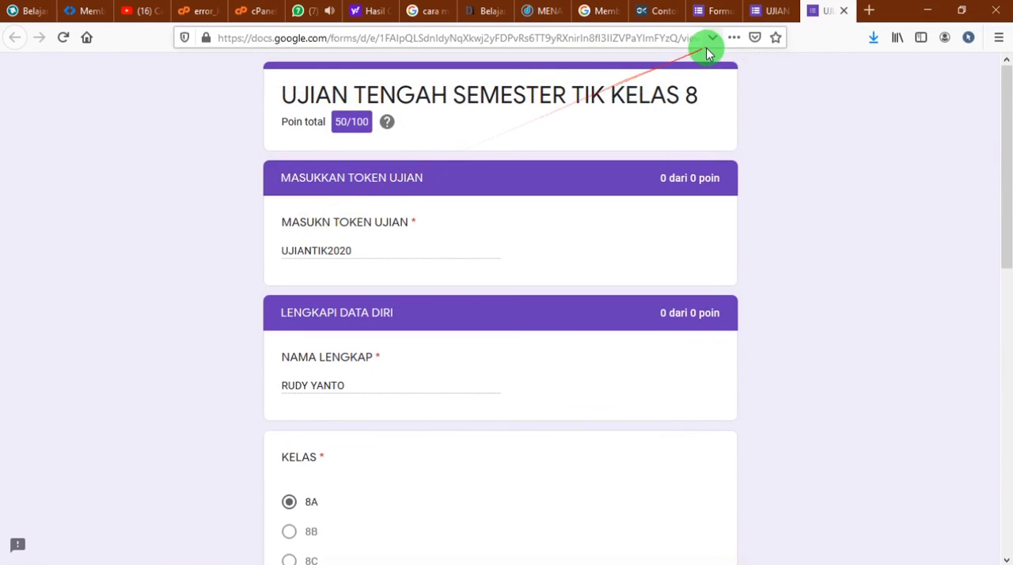
# Examine the points given for the multiple-choice section and for each of its two questions
pyautogui.scroll(-4, 651, 249)
pyautogui.scroll(-1, 651, 249)
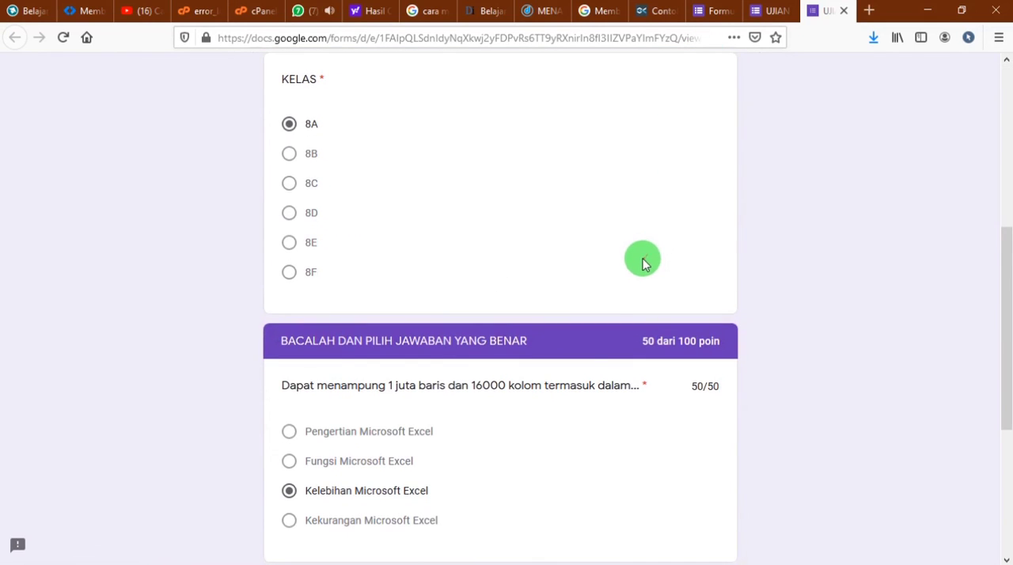
pyautogui.moveTo(327, 341); pyautogui.dragTo(735, 341)
pyautogui.click(645, 341)
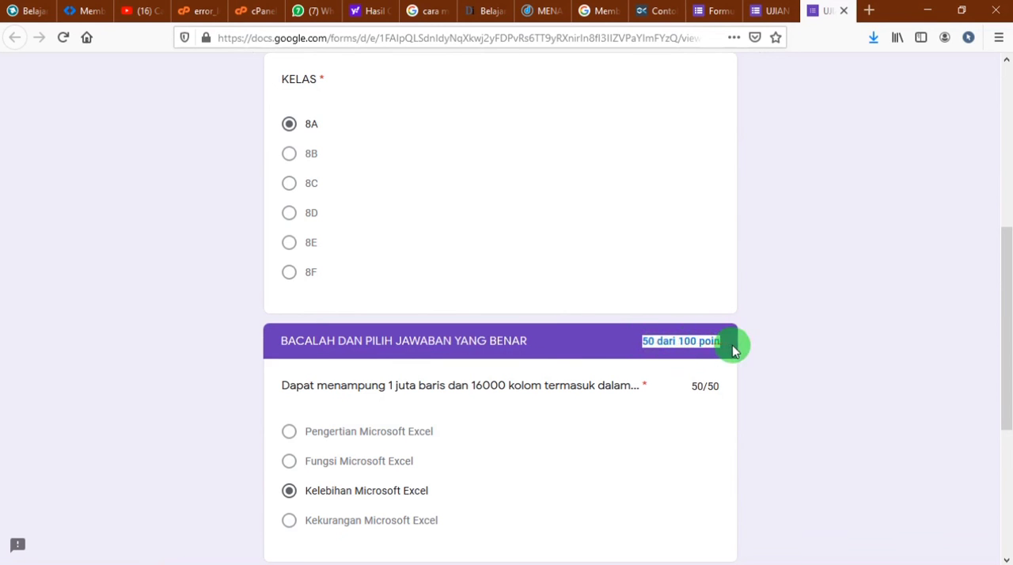
pyautogui.moveTo(334, 388); pyautogui.dragTo(702, 408)
pyautogui.scroll(-5, 715, 387)
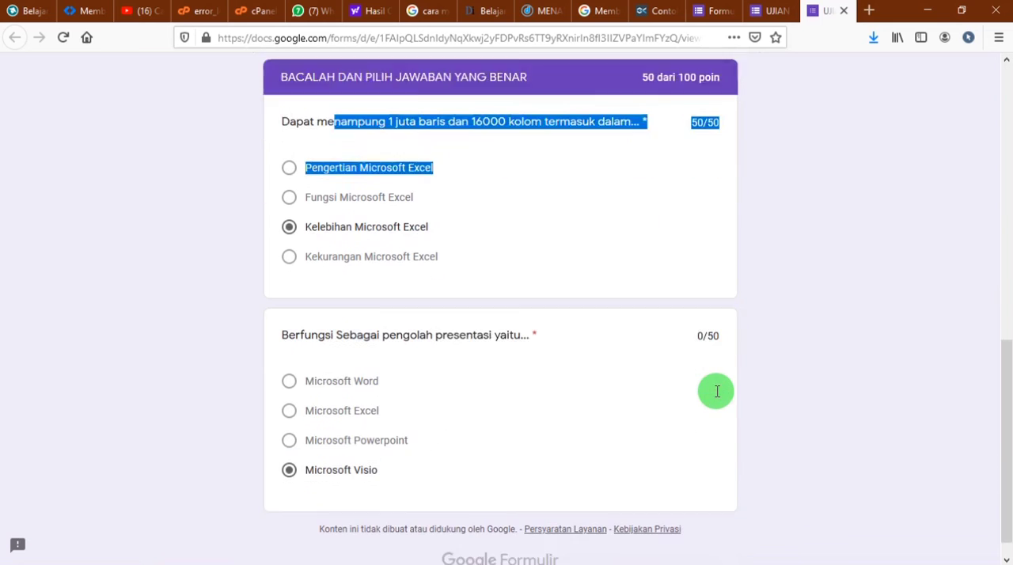
pyautogui.click(692, 276)
pyautogui.moveTo(300, 309); pyautogui.dragTo(736, 310)
pyautogui.click(705, 311)
pyautogui.click(341, 427)
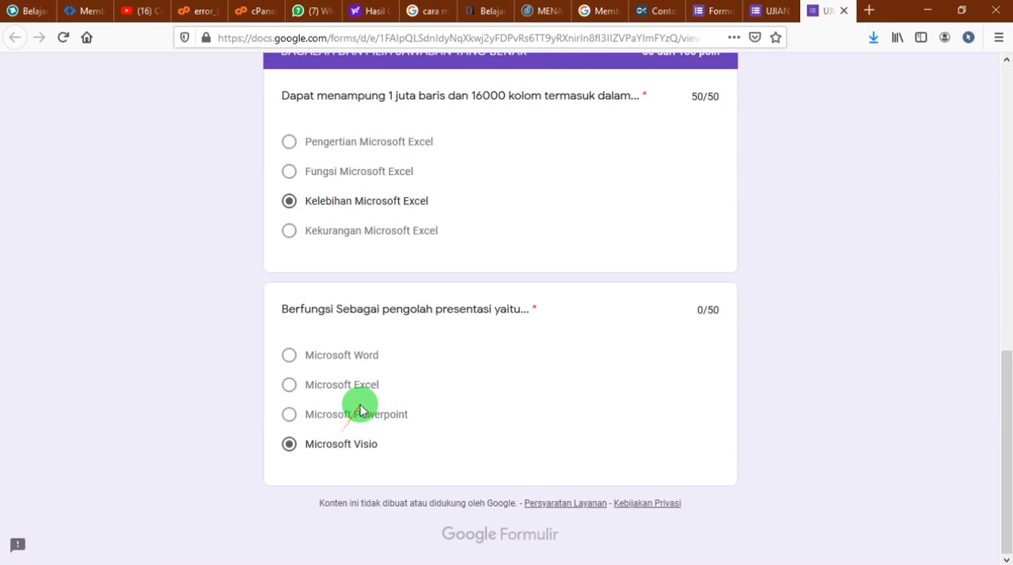